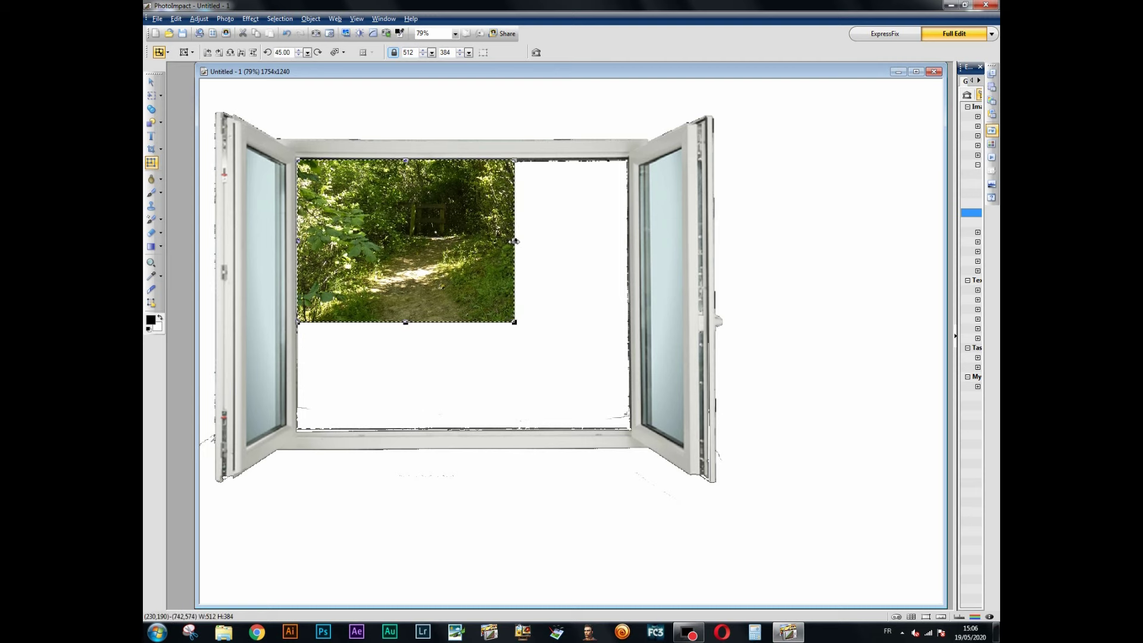
Step: Enlarge the forest path photo proportionally to about 847 × 635 pixels and position it over the window opening
drag(514, 241, 624, 257)
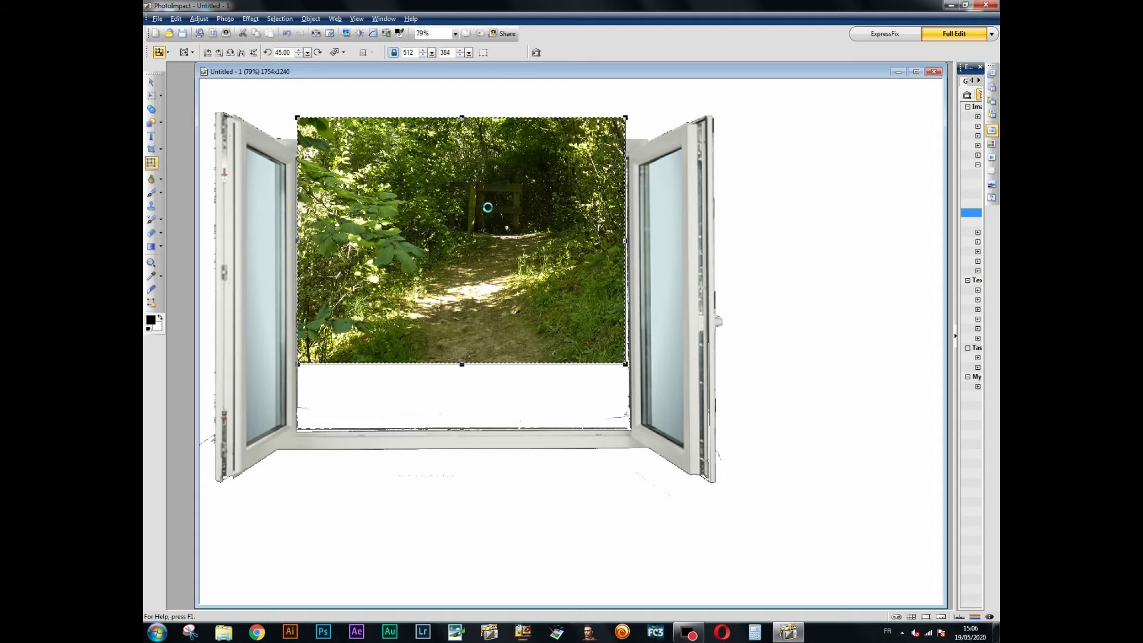
drag(484, 203, 489, 271)
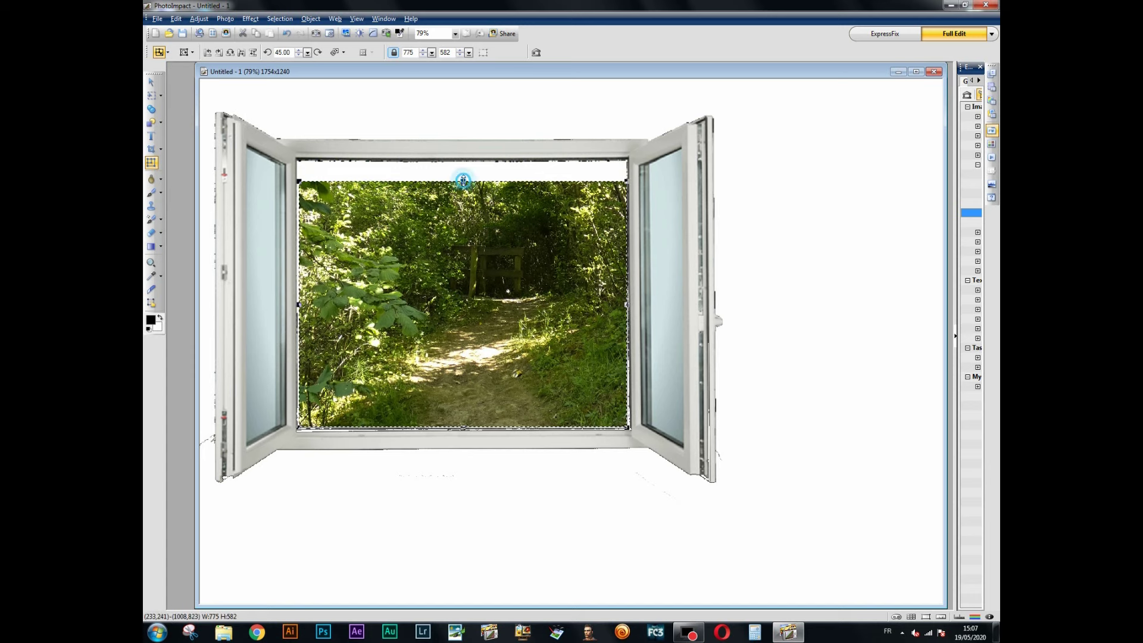
drag(463, 180, 472, 158)
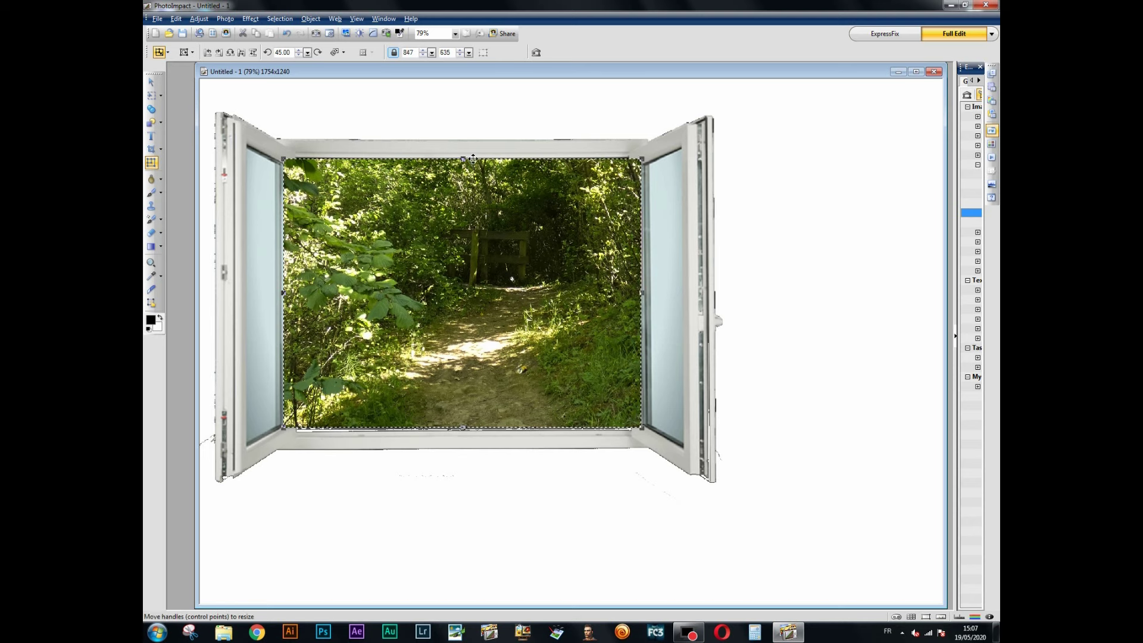
click(362, 510)
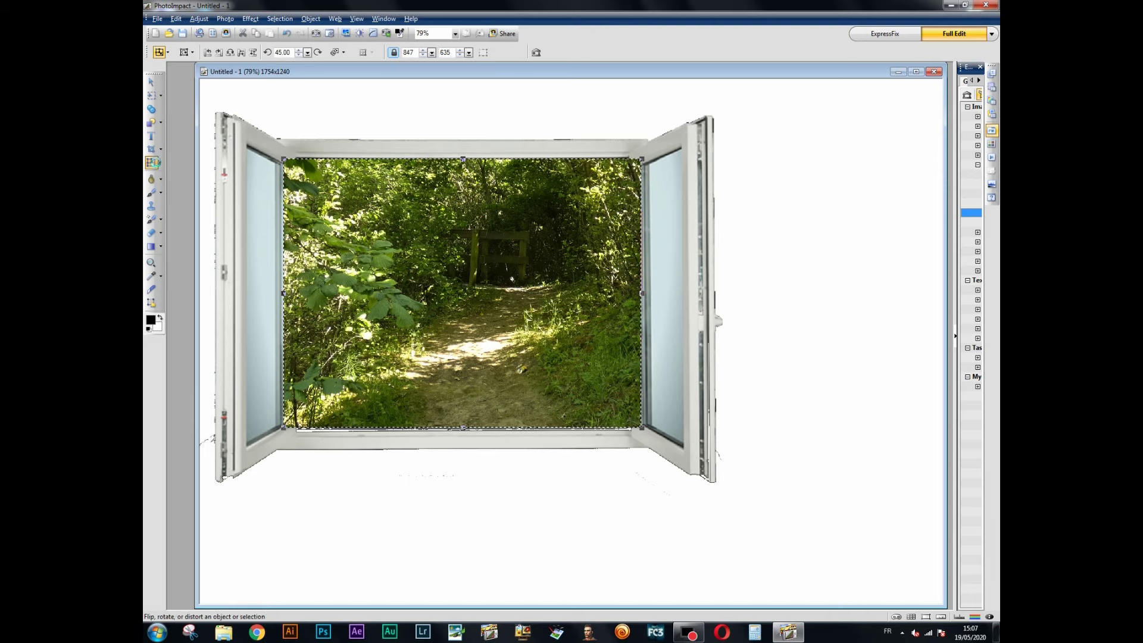
Step: Erase the forest photo's overhang on both vertical window jambs using the Object Paint Eraser with a vertical line brush, size 300
click(161, 194)
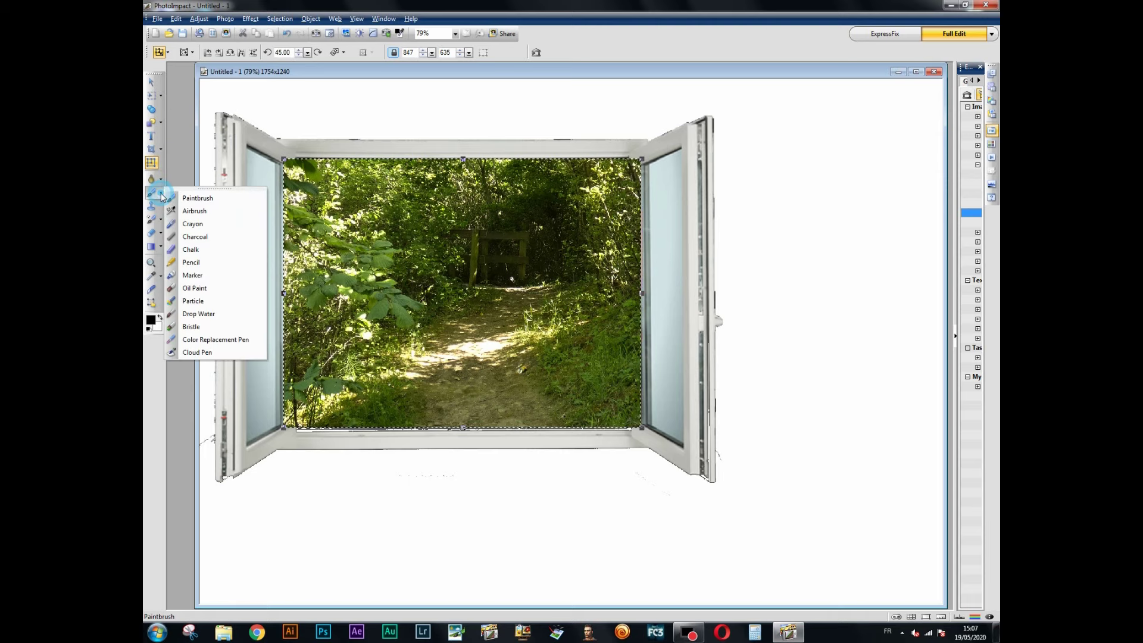
click(160, 232)
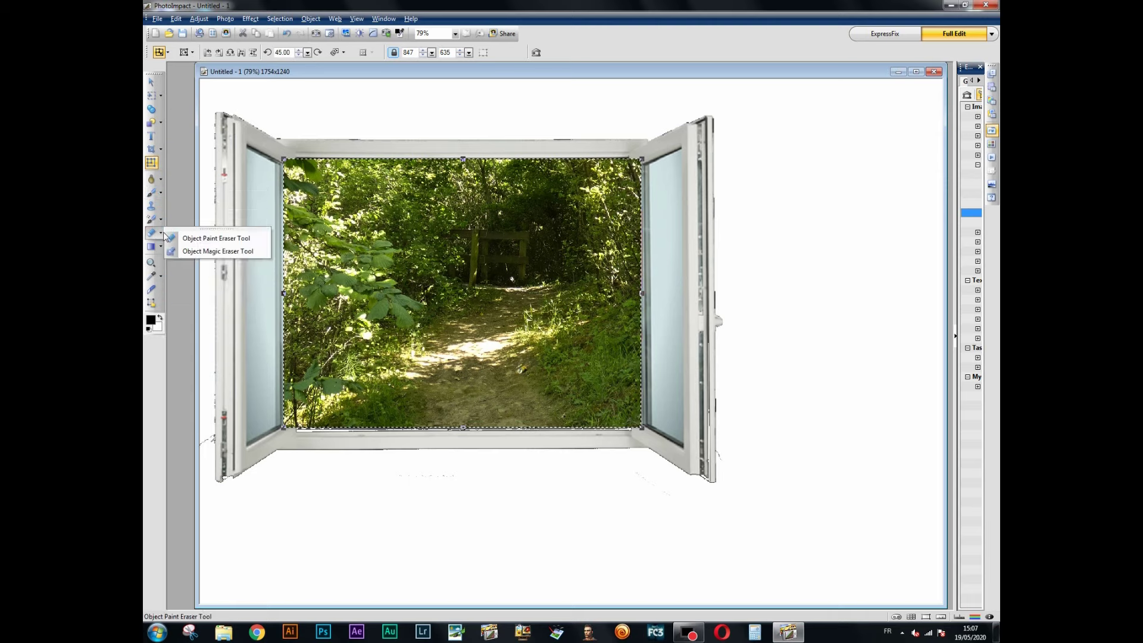
click(203, 238)
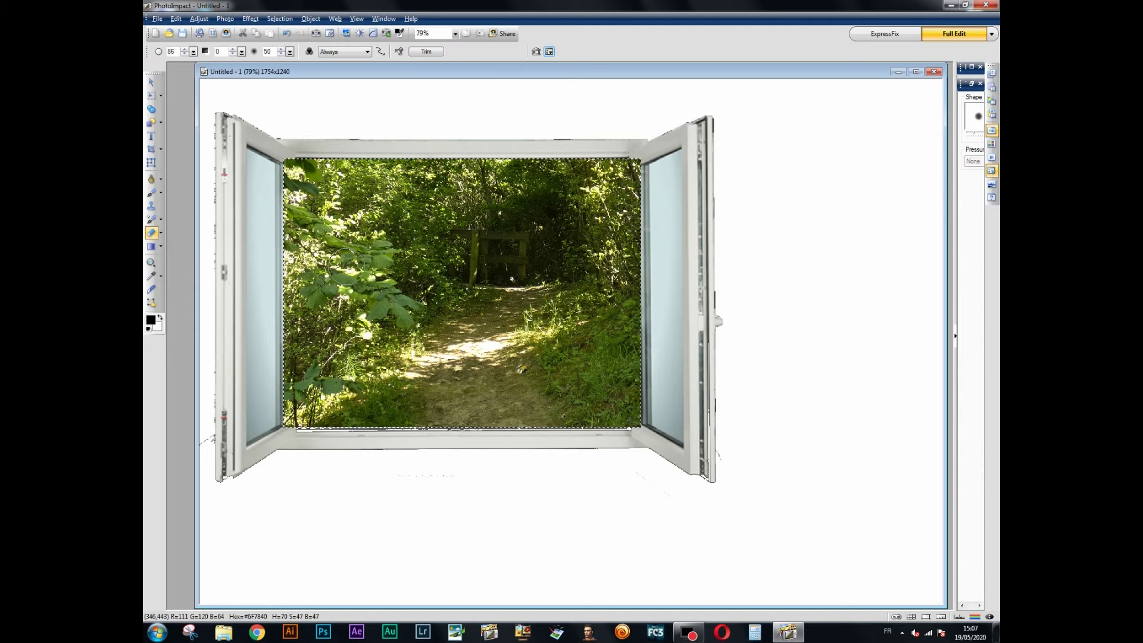
click(160, 52)
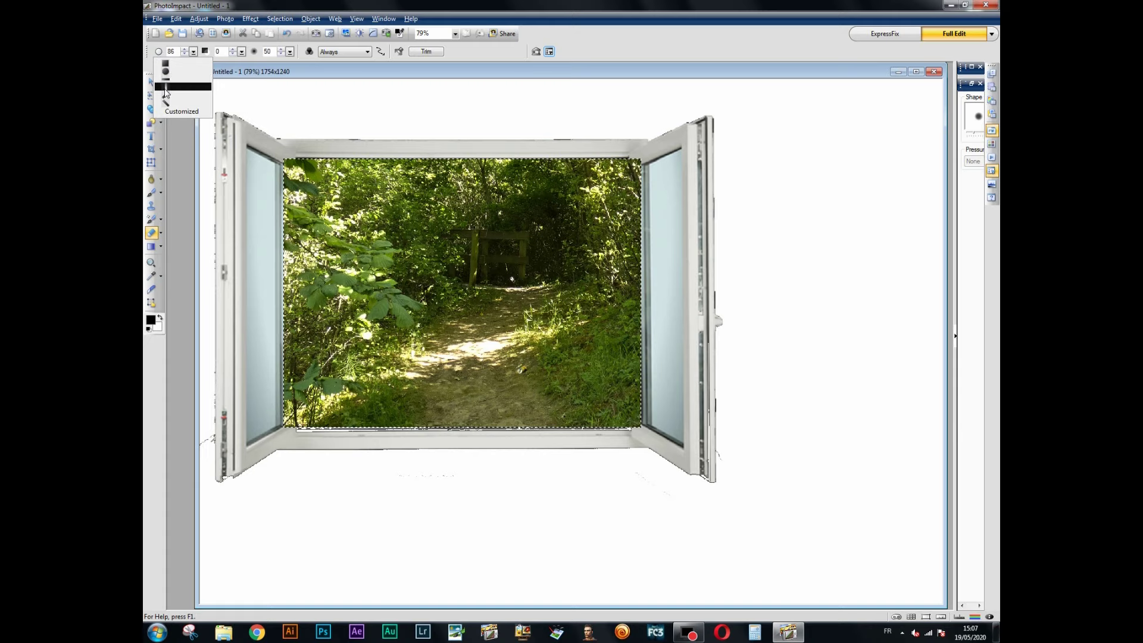
click(166, 89)
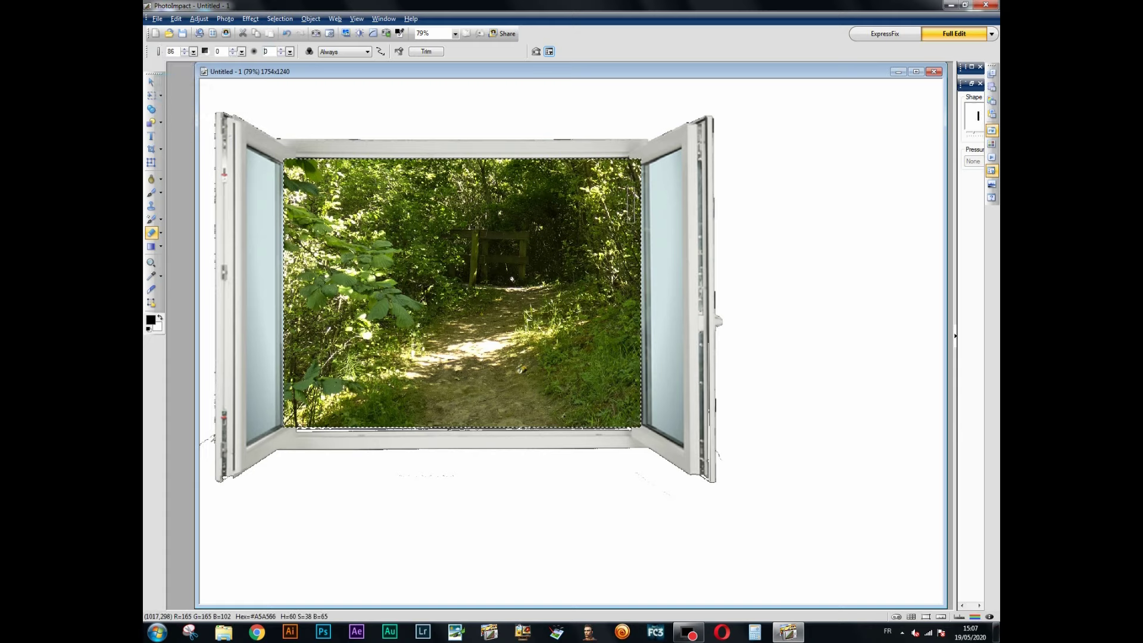
click(193, 52)
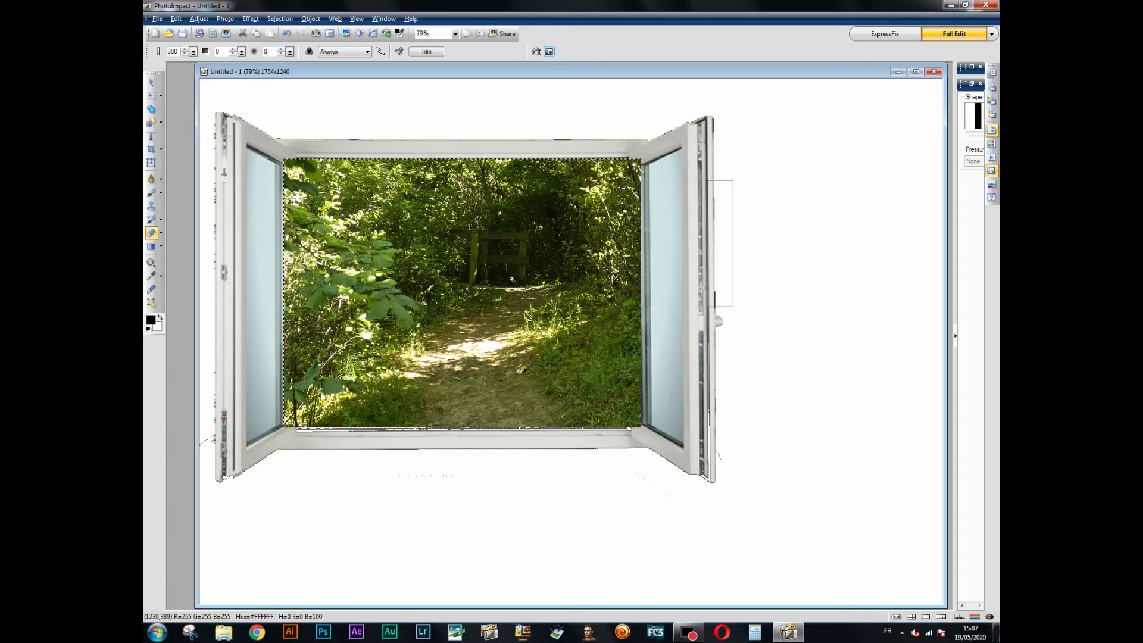
drag(642, 215, 634, 217)
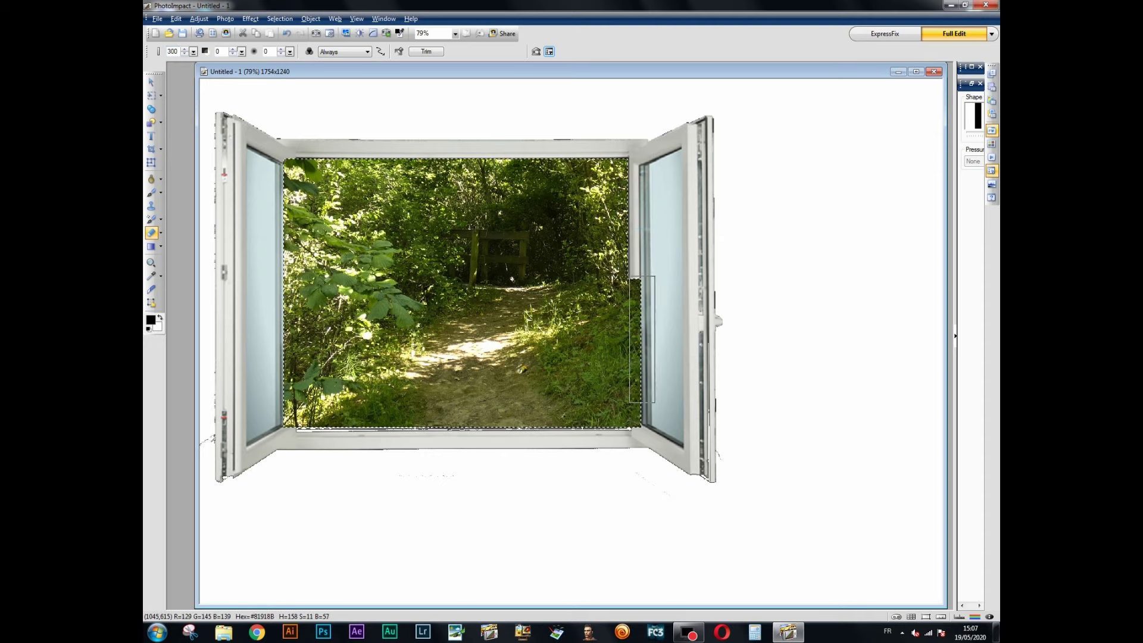
click(643, 338)
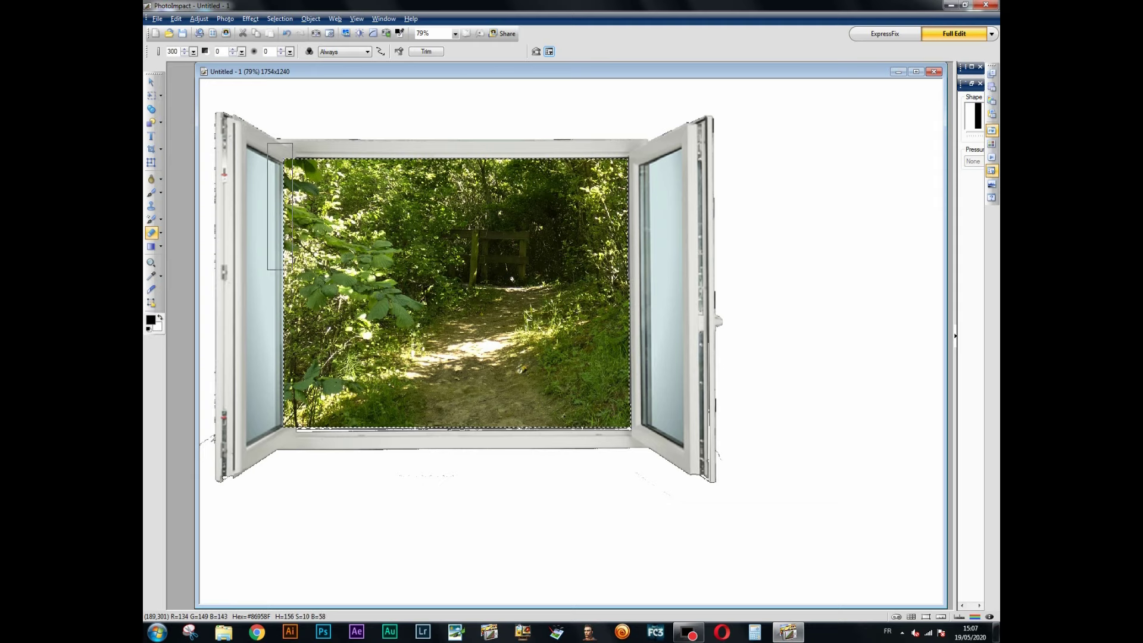
click(282, 208)
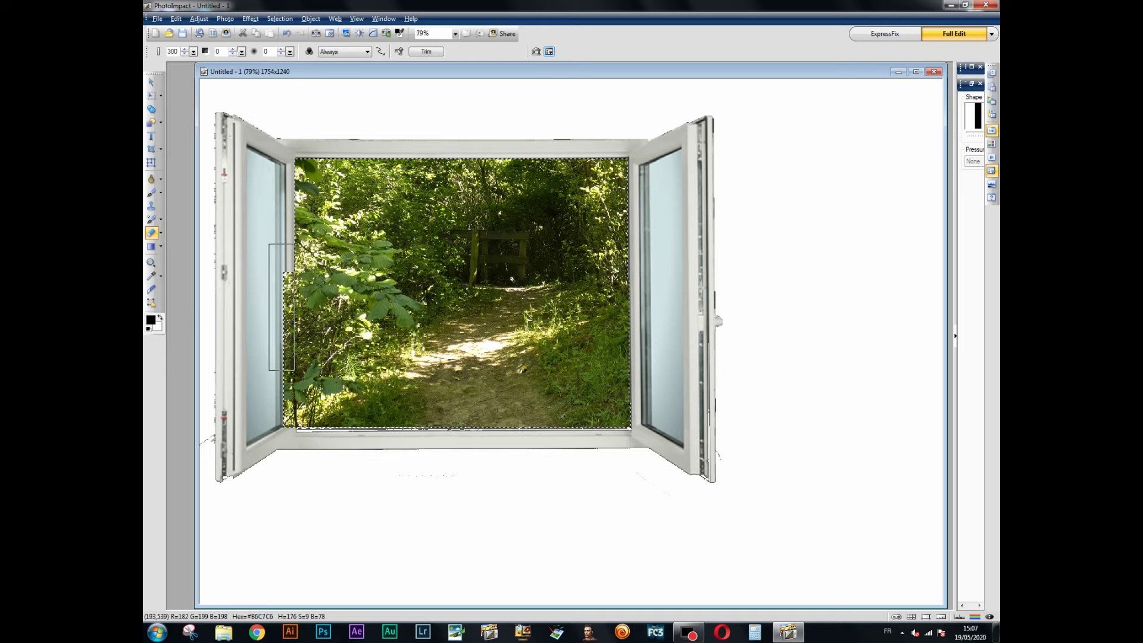
click(281, 307)
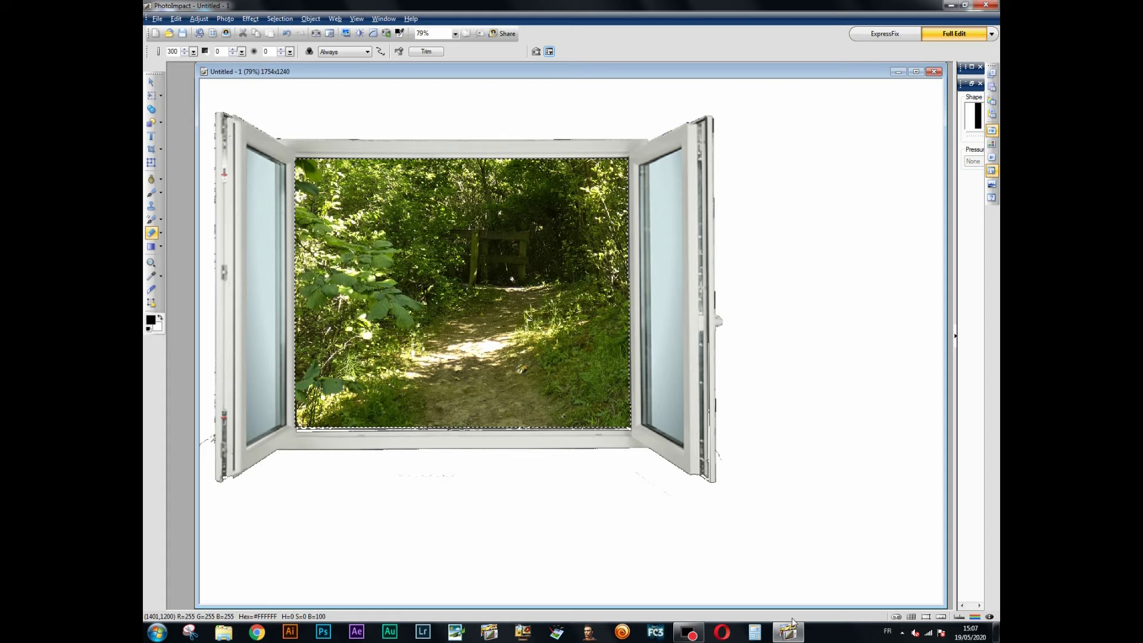
Step: Change the Object Paint Eraser's brush shape to a horizontal line
click(163, 52)
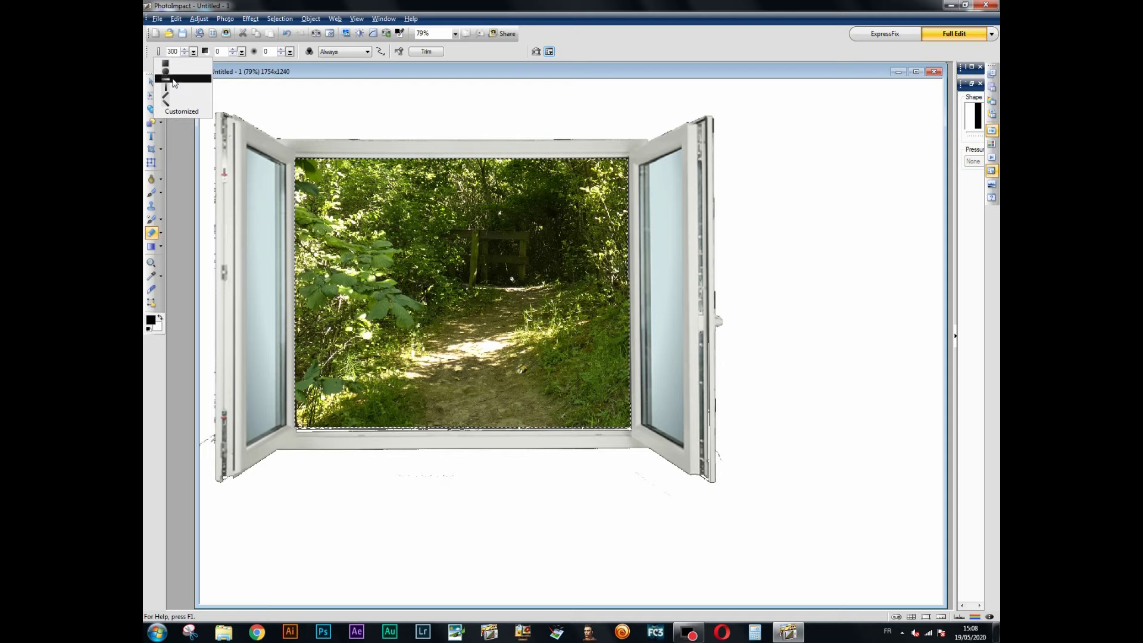
click(174, 79)
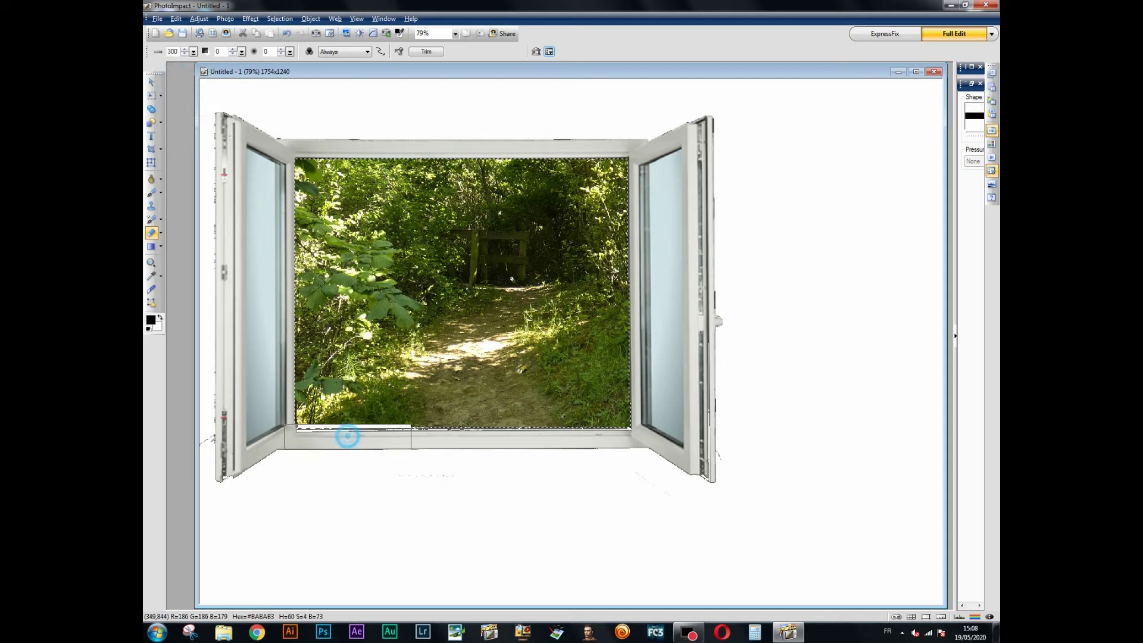
Step: Try erasing a strip along the forest photo's lower edge and undo those eraser strokes
click(426, 436)
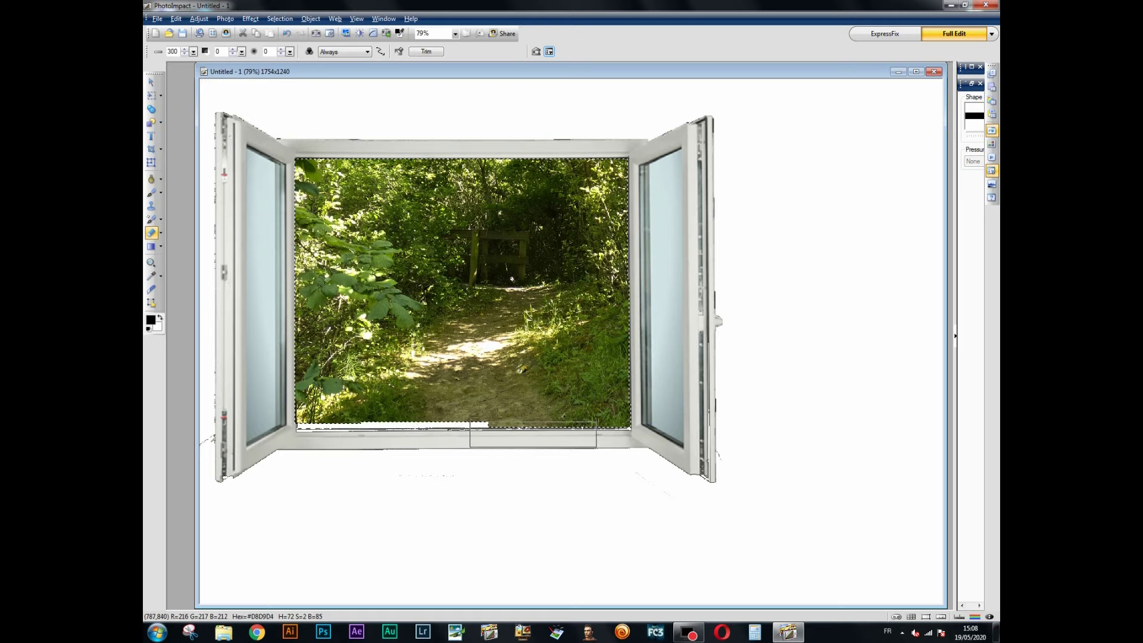
click(530, 433)
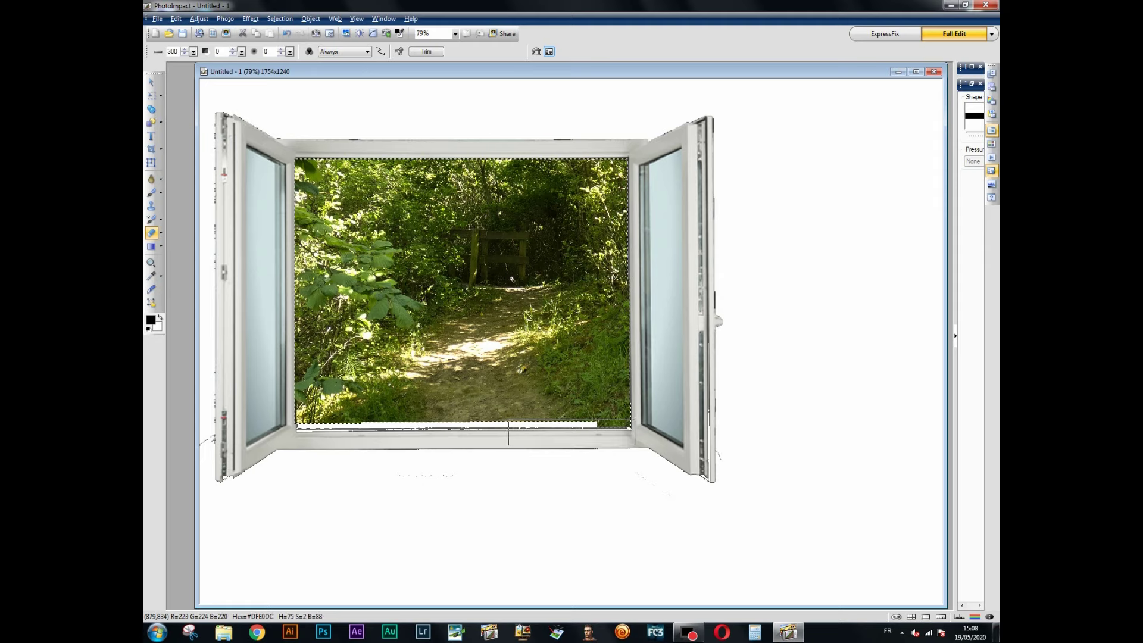
click(572, 432)
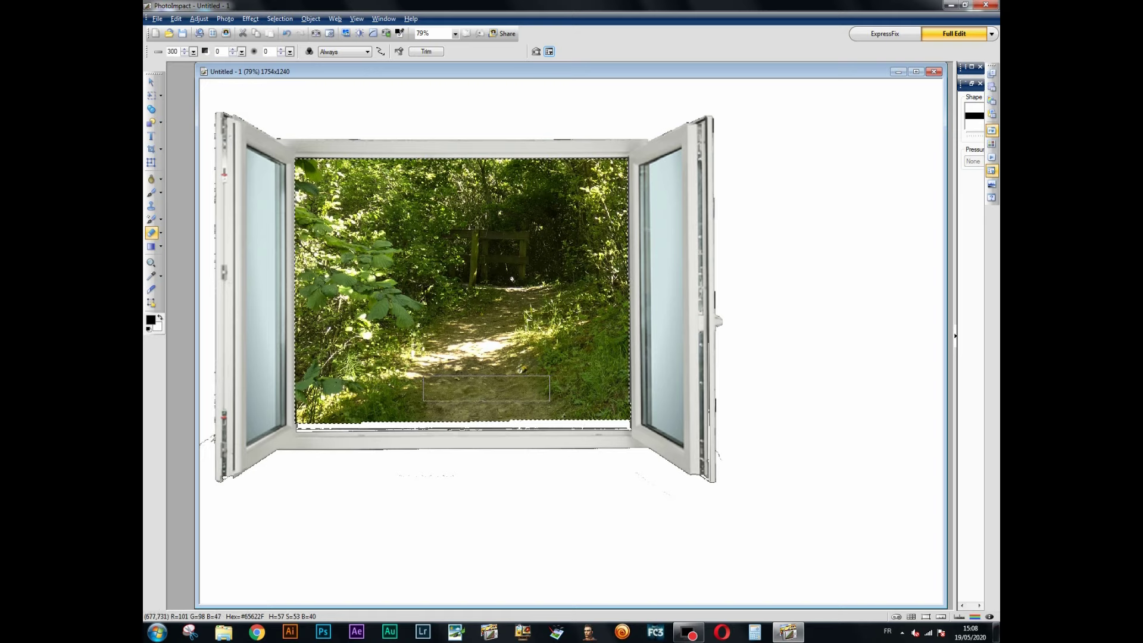
click(285, 35)
click(285, 34)
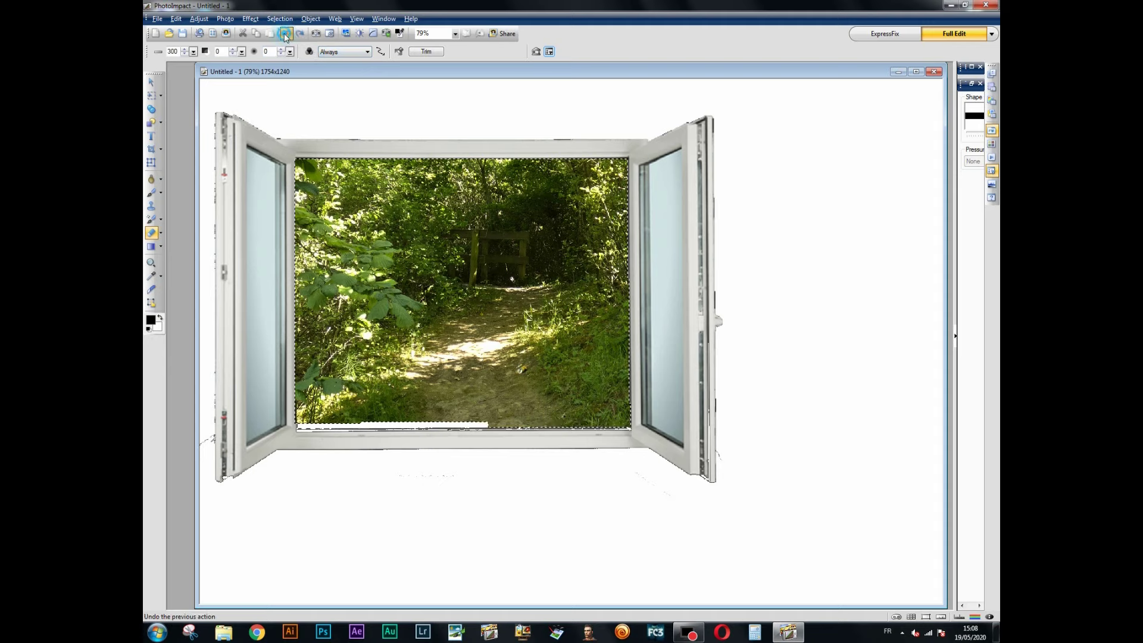
click(286, 34)
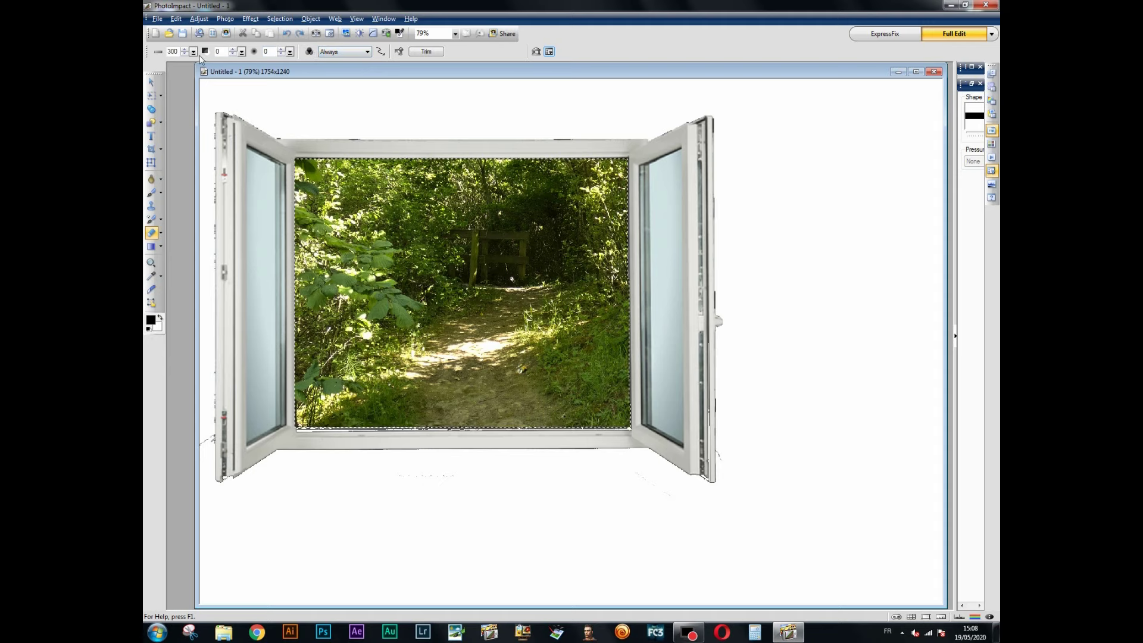
Step: Select the window object and erase the dark line along the lower inner edge of its frame with the Object Paint Eraser
click(151, 81)
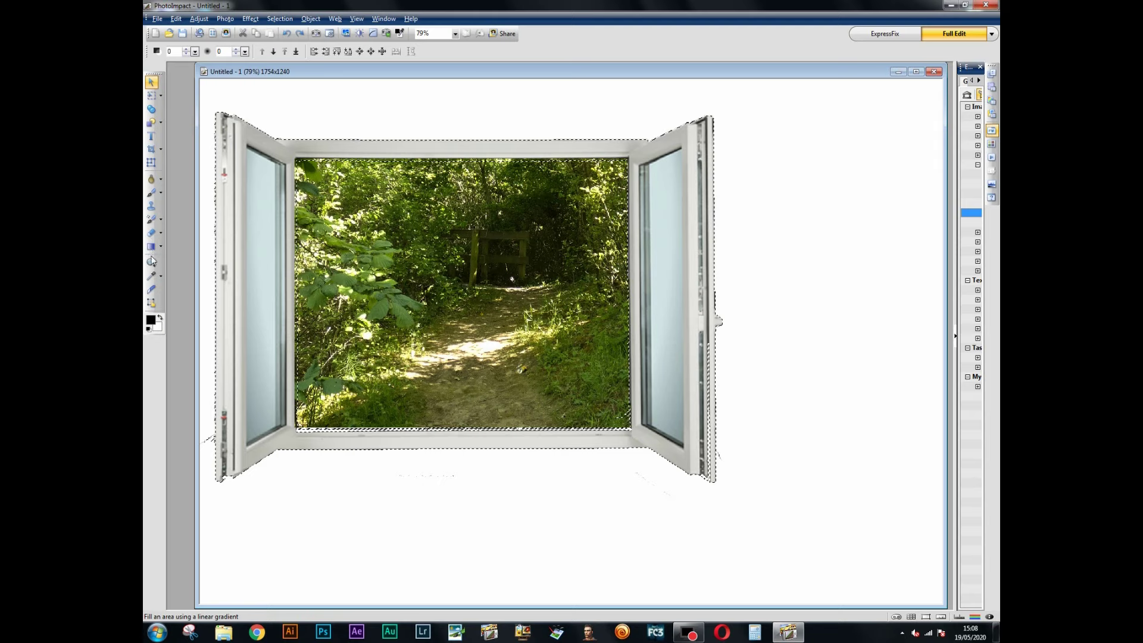
click(159, 235)
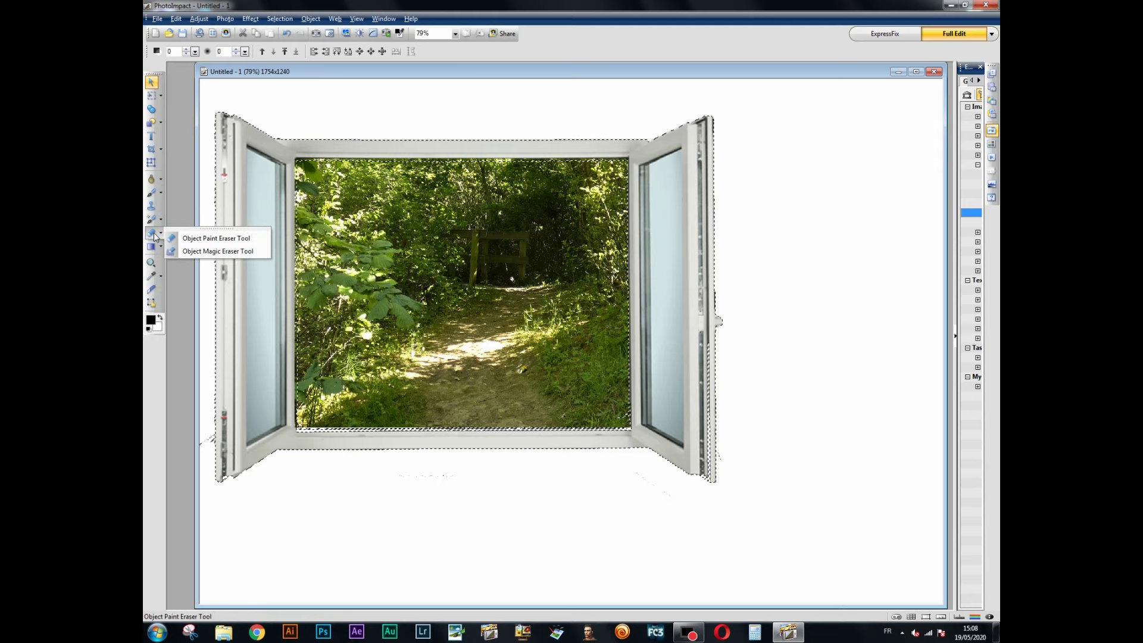
click(176, 233)
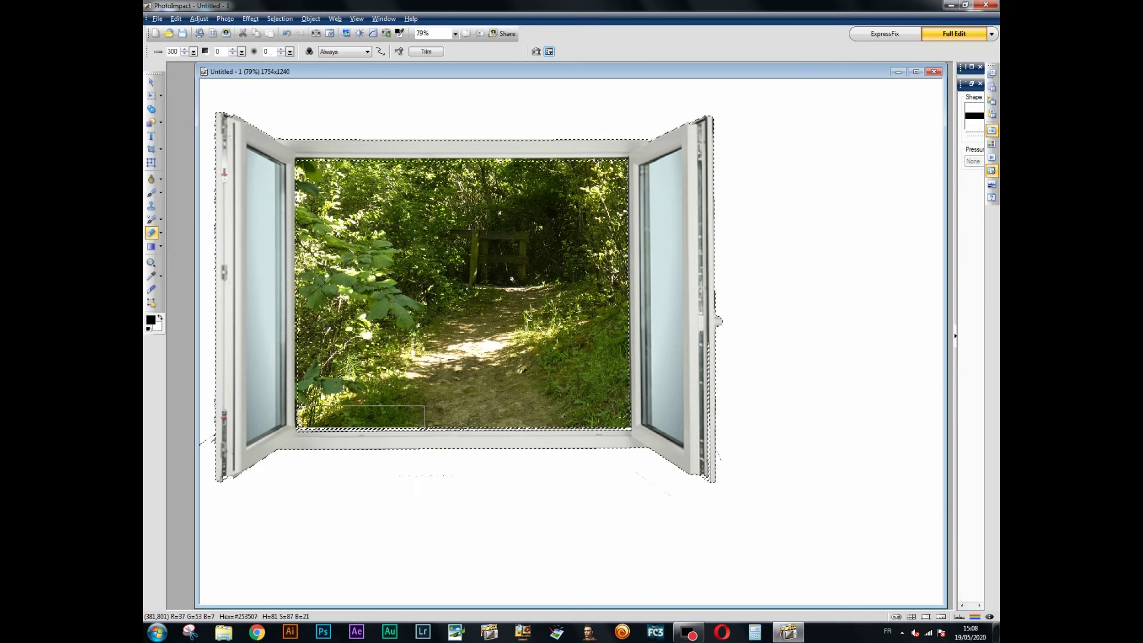
click(362, 418)
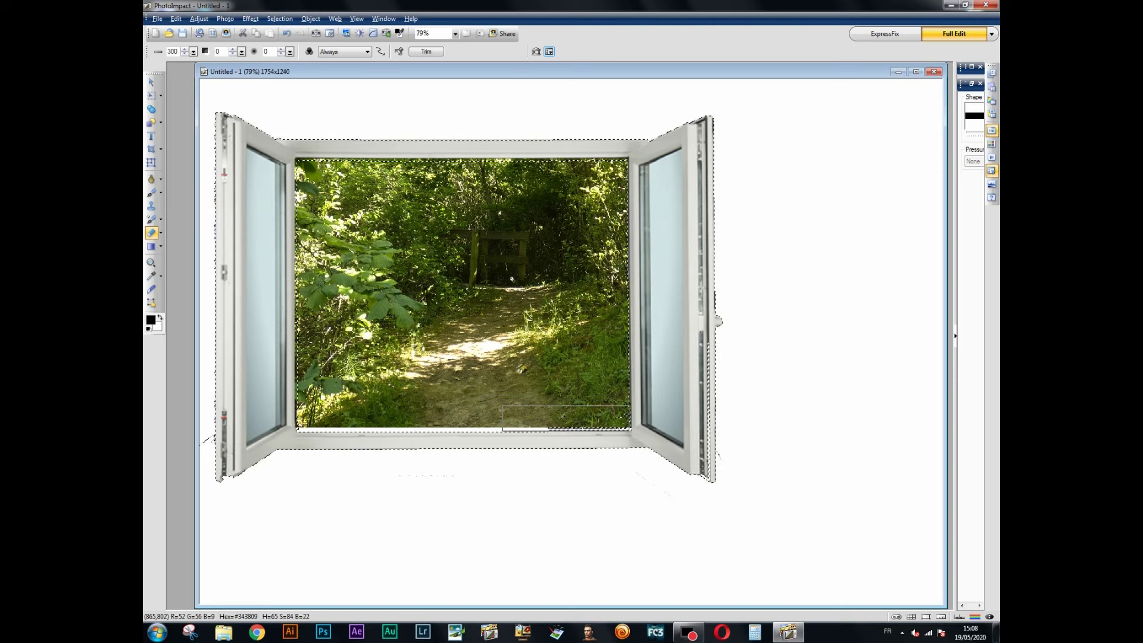
click(566, 418)
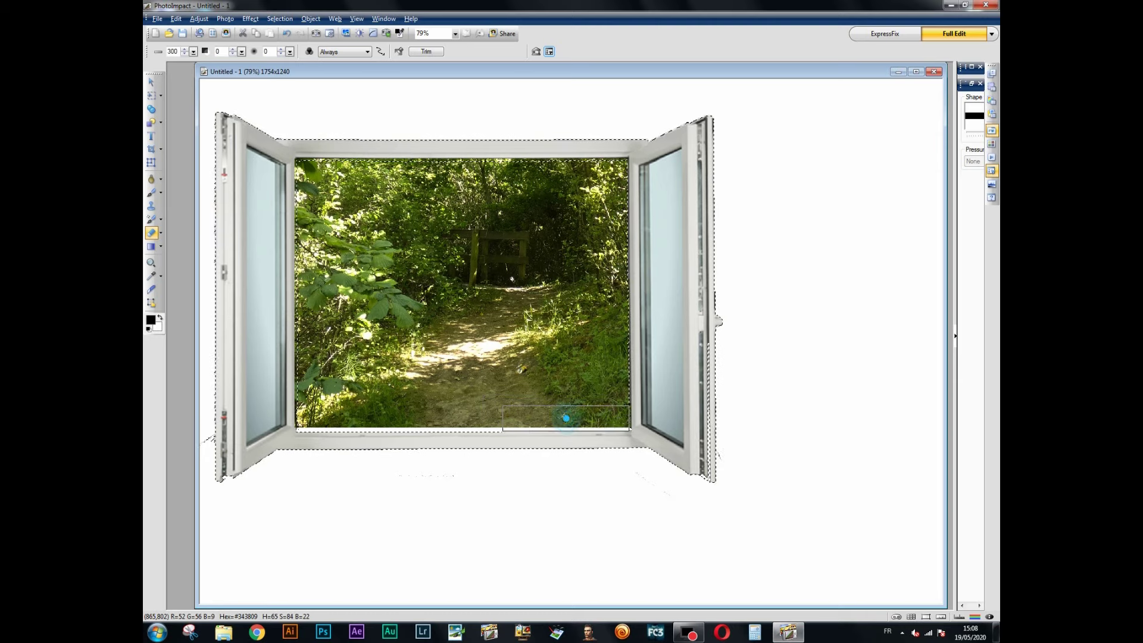
Step: Unlock the forest photo's proportions and stretch its lower edge down to close the gap above the bottom window frame
click(151, 82)
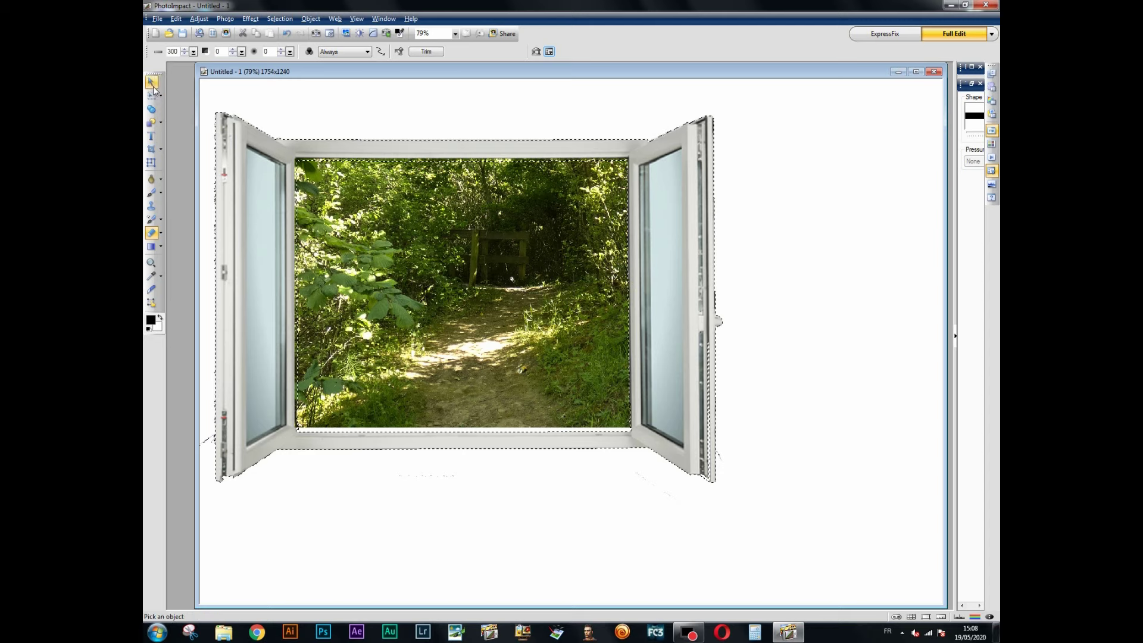
click(471, 249)
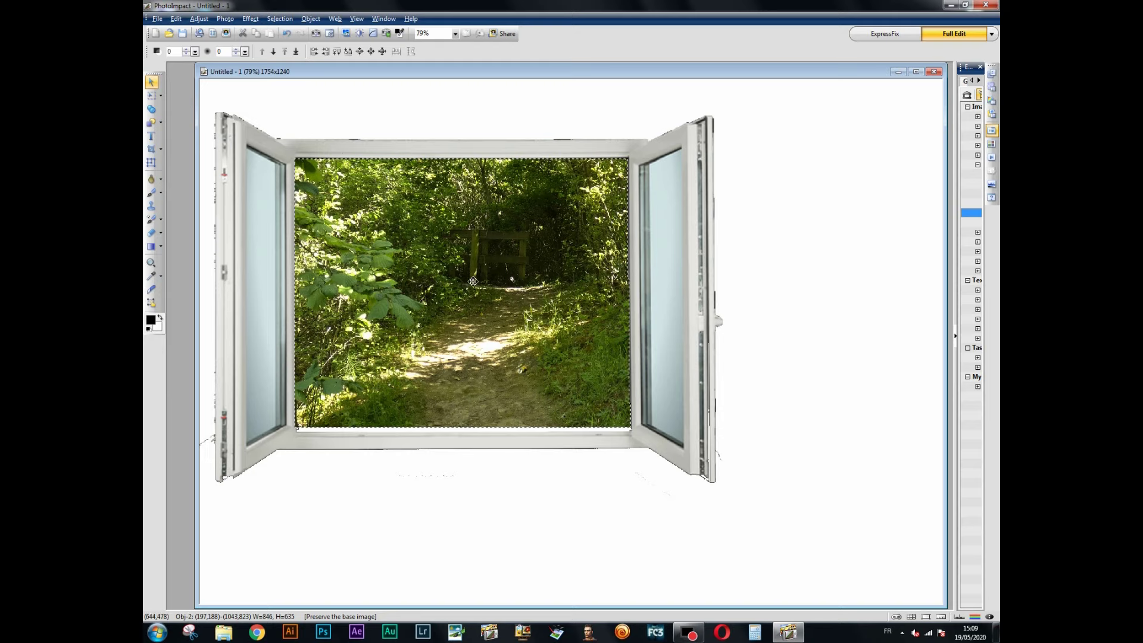
click(152, 164)
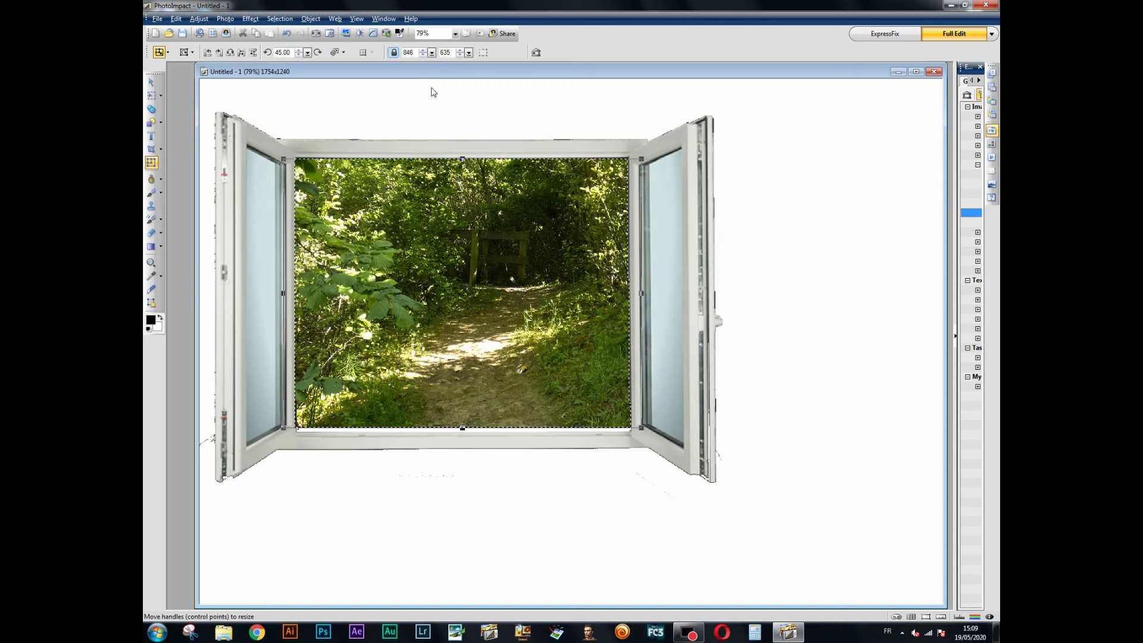
click(393, 52)
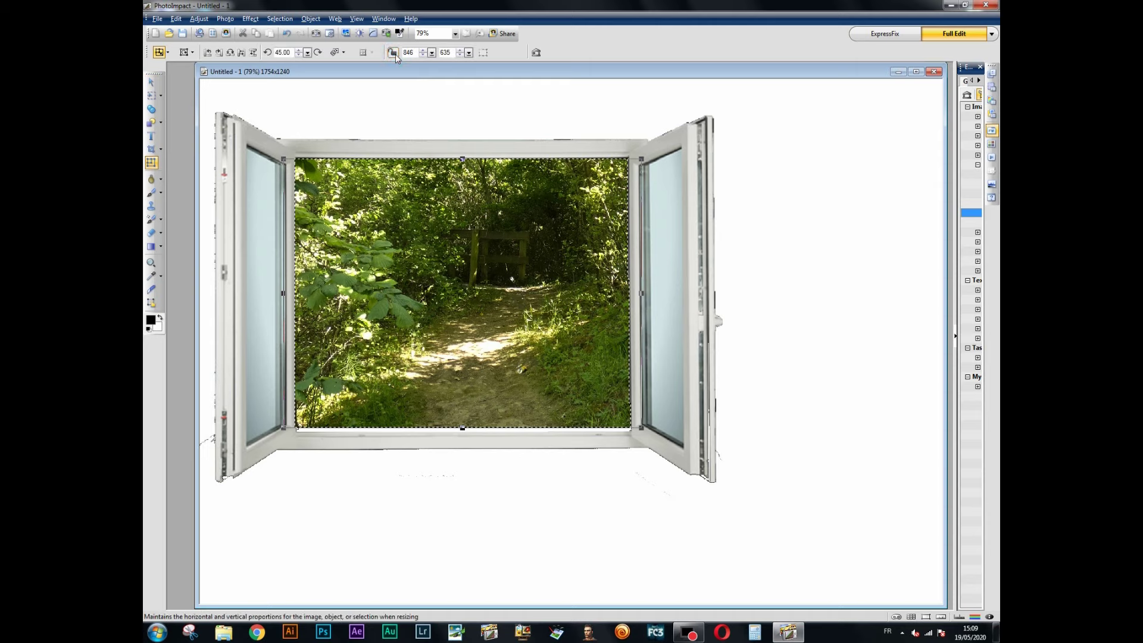
click(461, 428)
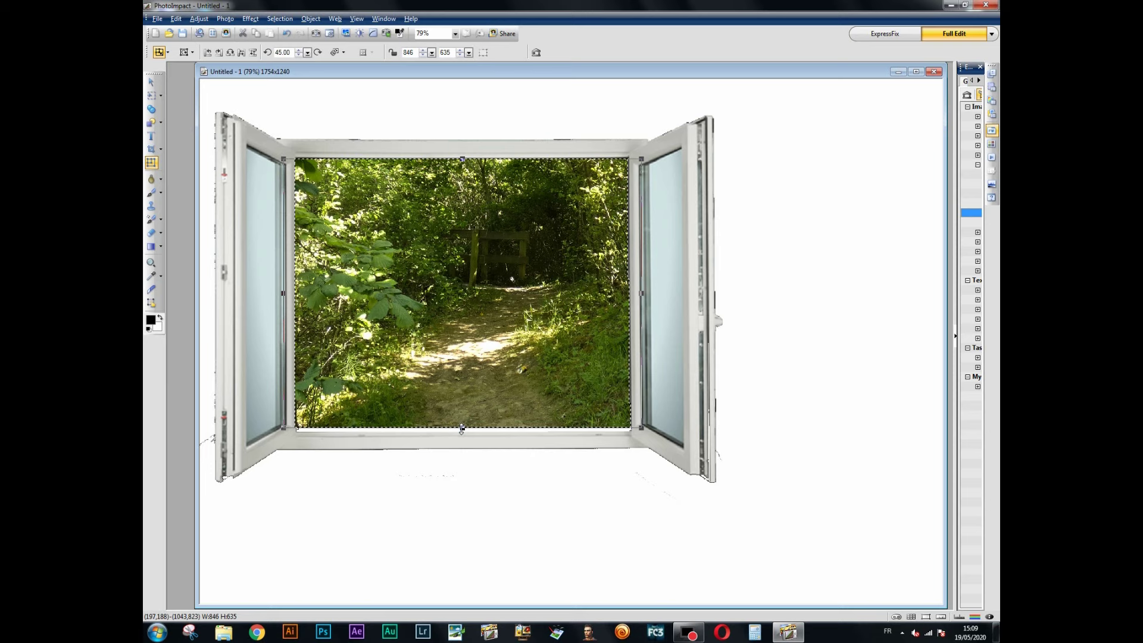
drag(461, 428, 461, 432)
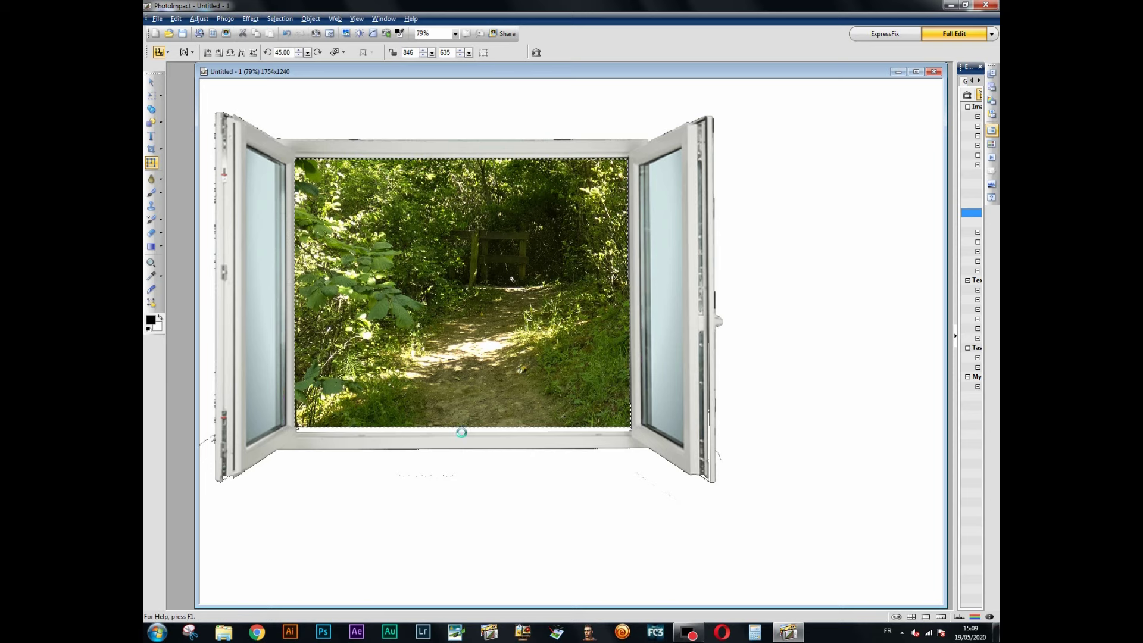
click(504, 506)
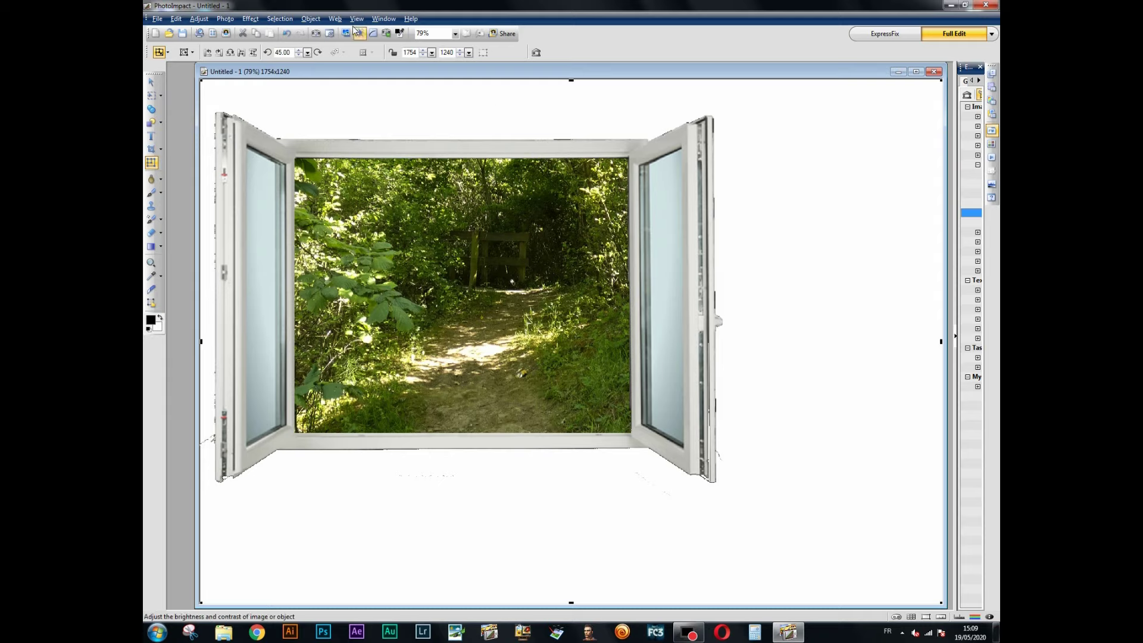
Step: Insert the deer image biche-png-2 from file as a new image object
click(311, 19)
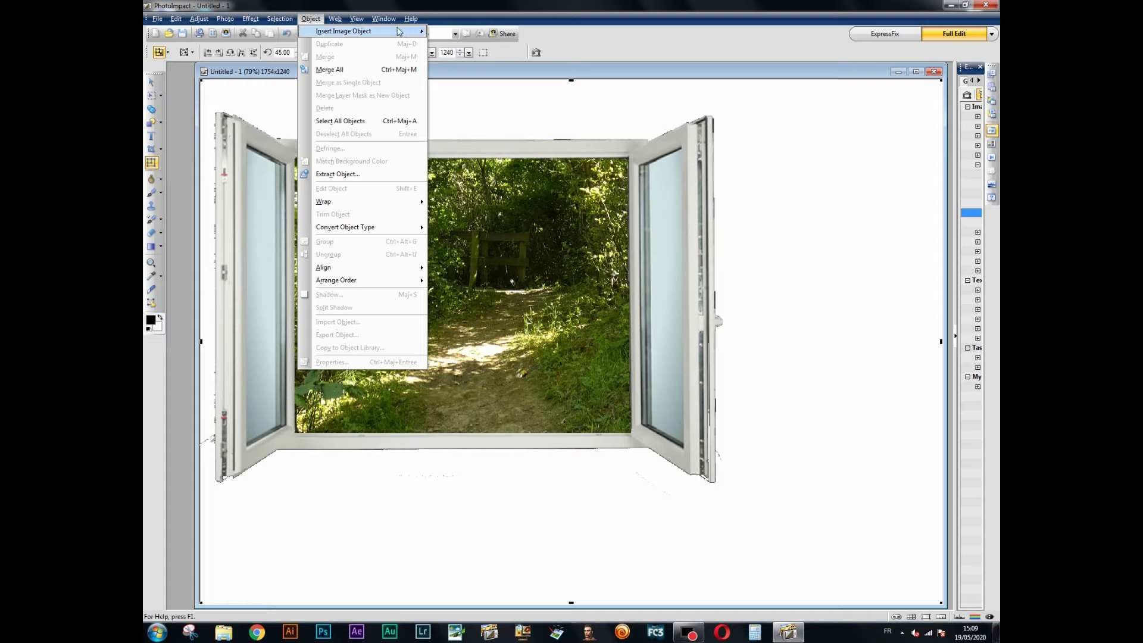
mouse_move(357, 31)
click(469, 62)
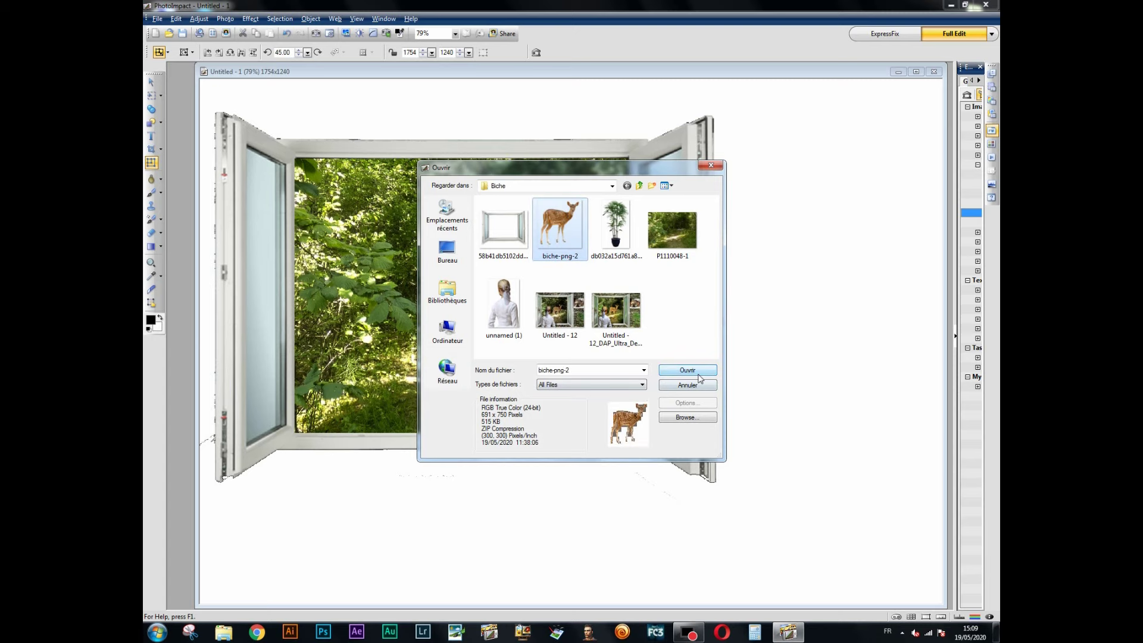
click(699, 374)
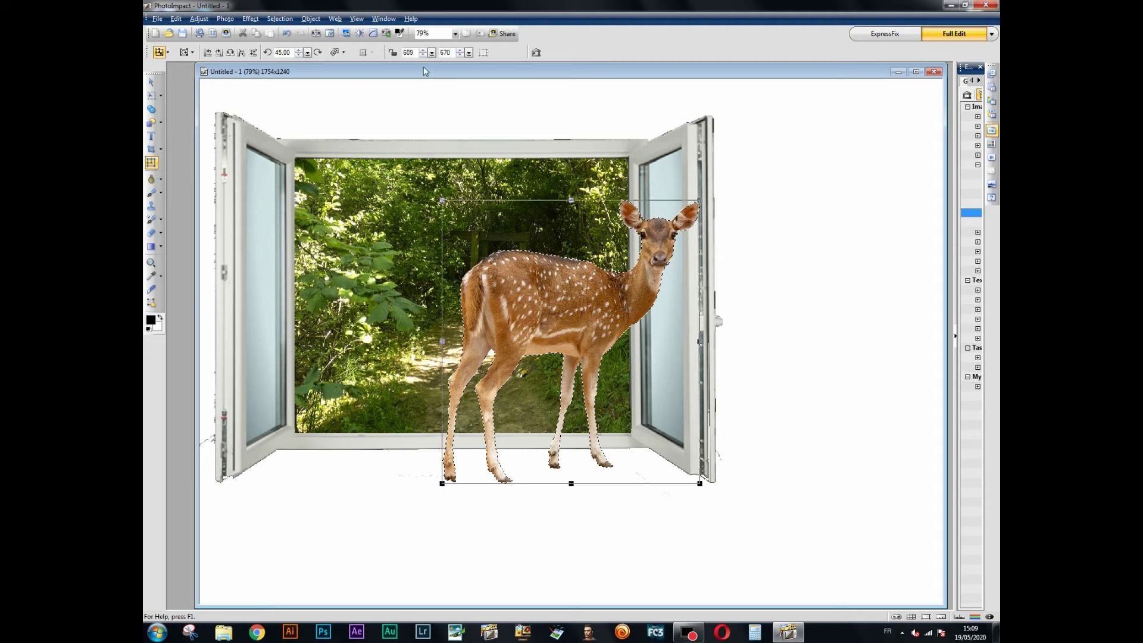
Step: Lock the deer's proportions, shrink it to about 313 × 343 pixels and place it on the forest path
click(392, 52)
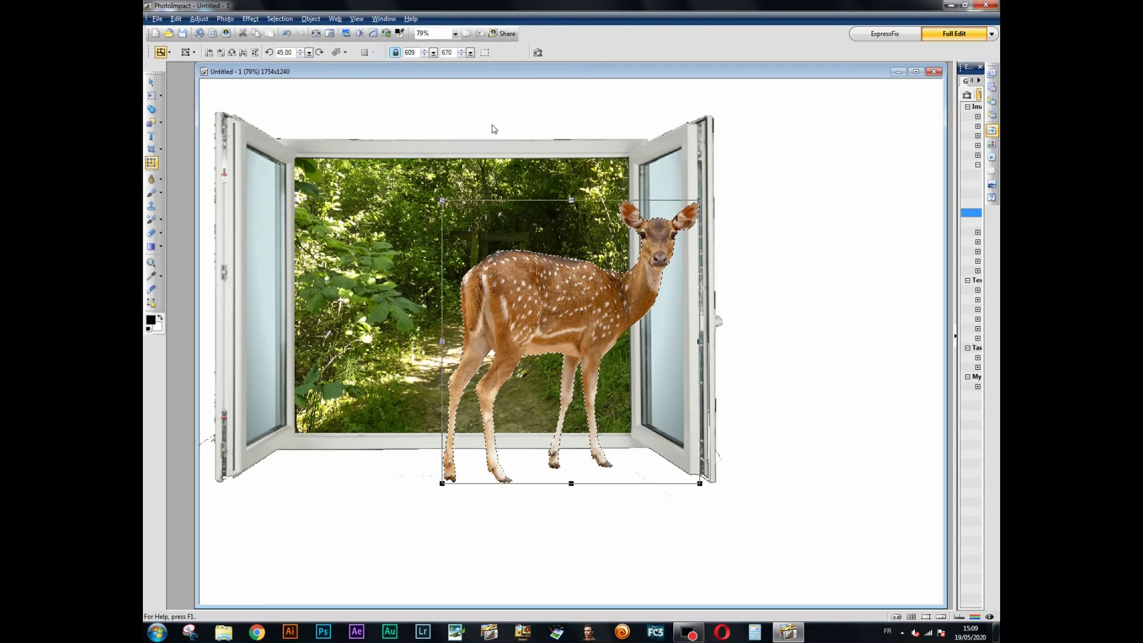
drag(570, 200, 571, 293)
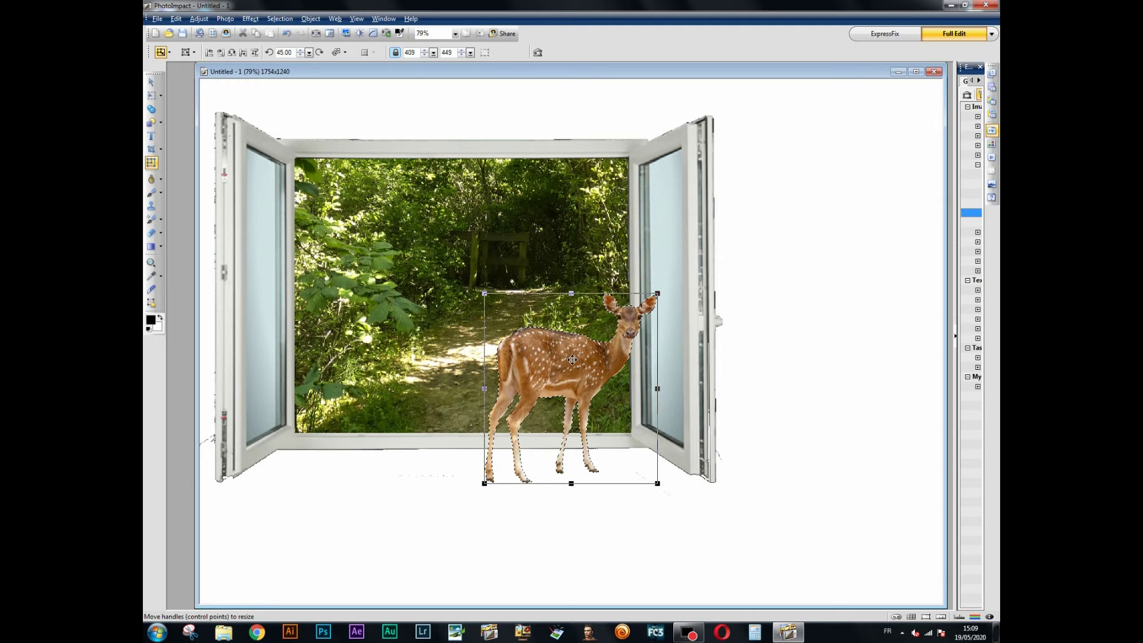
drag(572, 359, 516, 272)
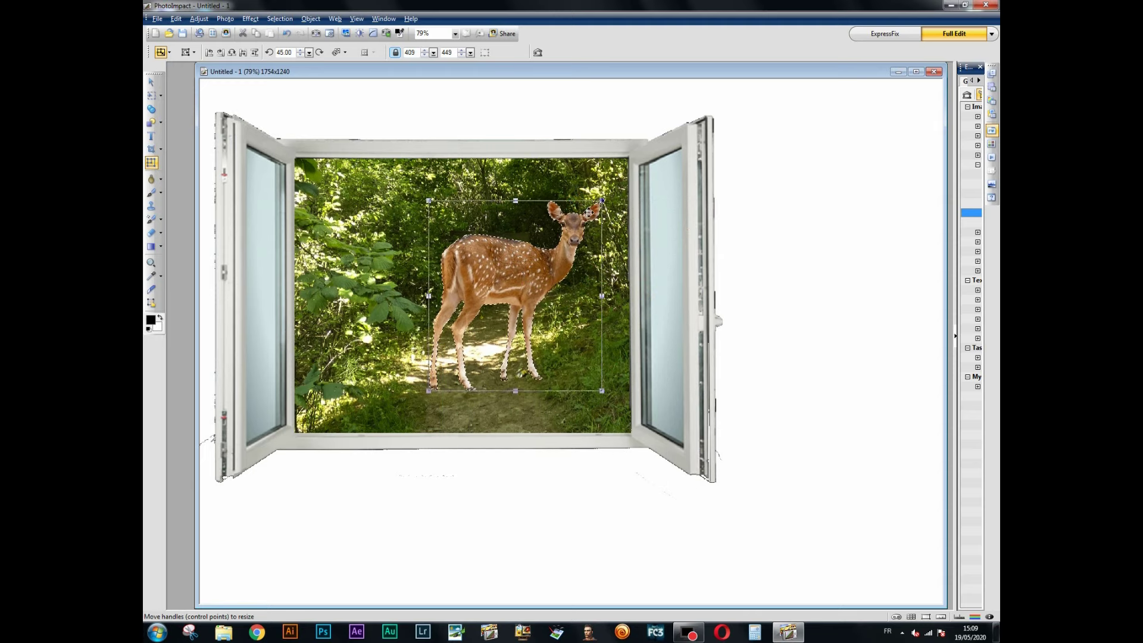
drag(595, 201, 561, 243)
drag(510, 297, 509, 275)
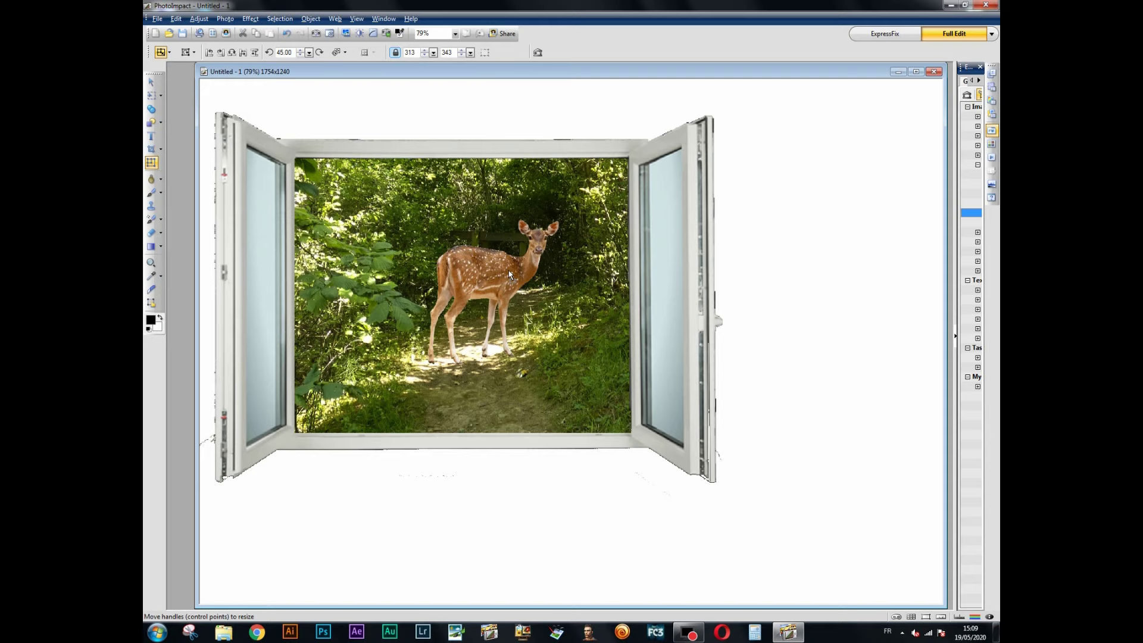
click(592, 243)
click(470, 509)
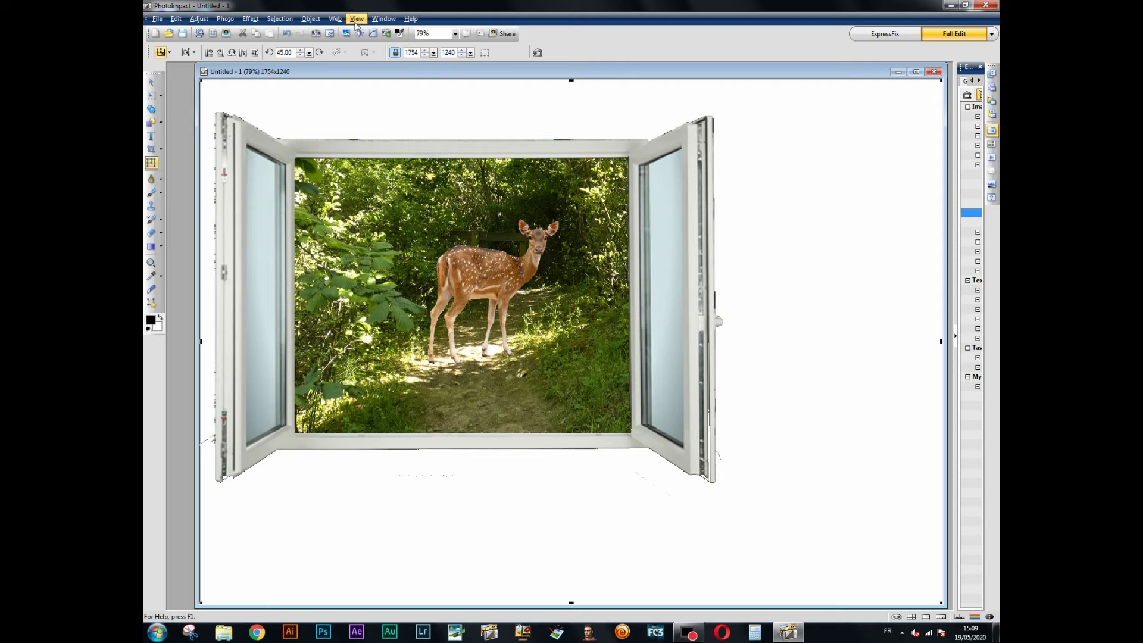
Step: Insert the stone wall image Mur-en-pierre from the Projet folder as a new image object
click(319, 23)
mouse_move(328, 32)
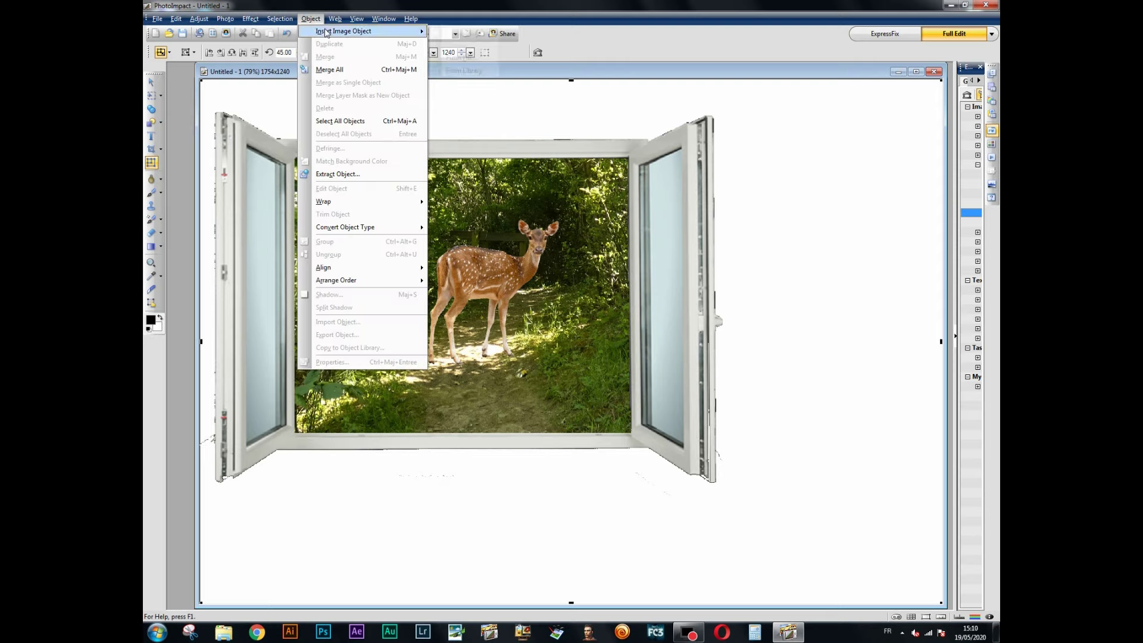
click(460, 57)
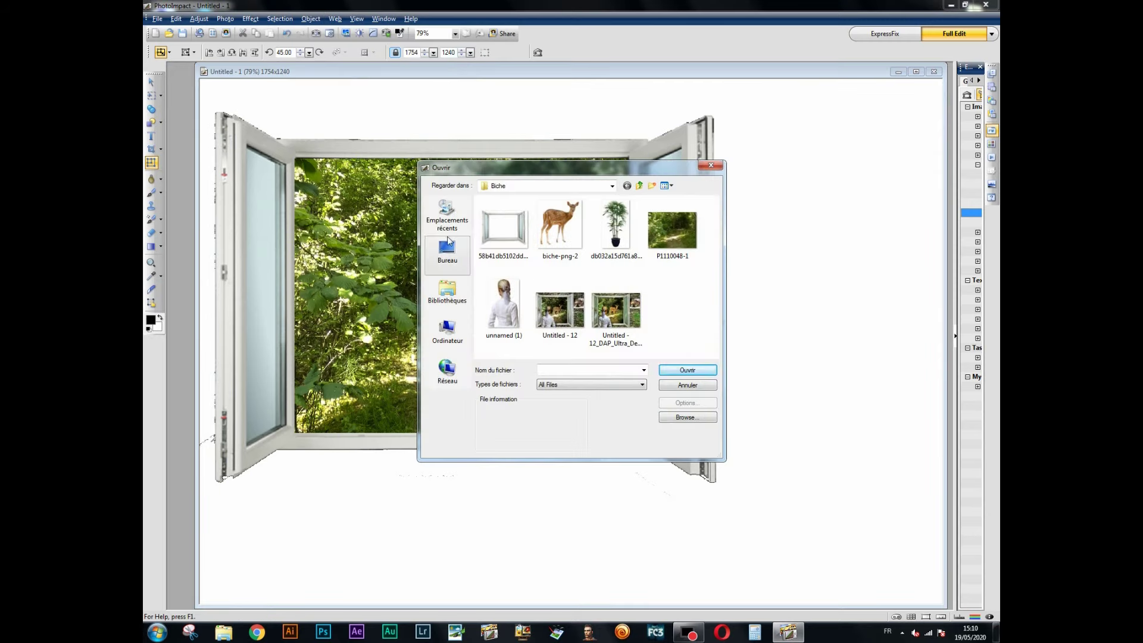
click(642, 185)
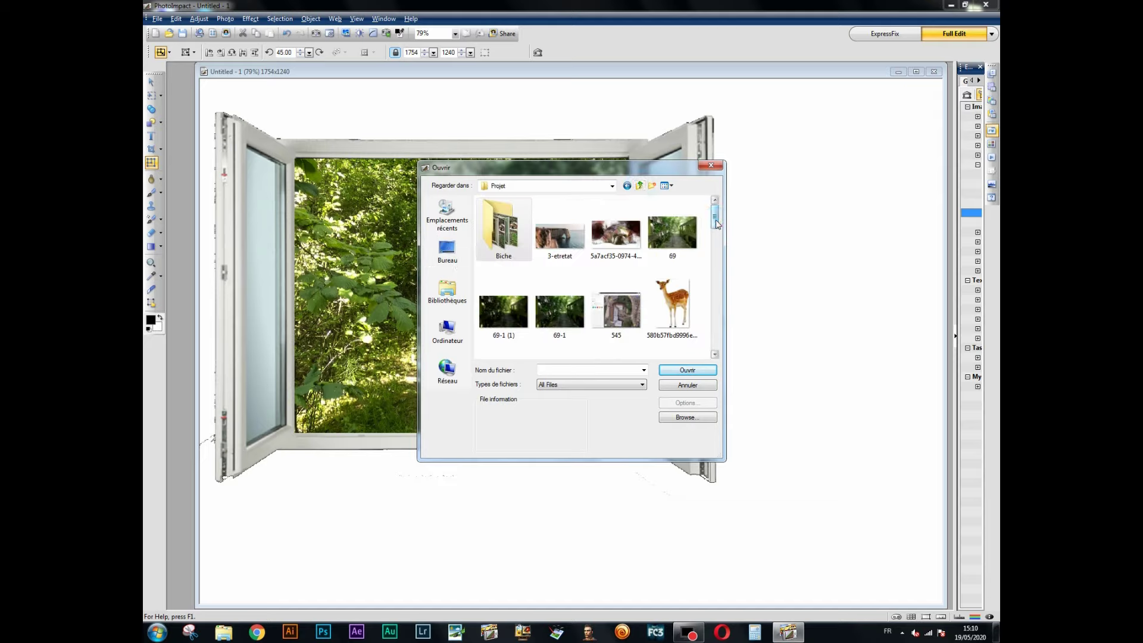
drag(716, 224, 714, 246)
drag(714, 249, 709, 297)
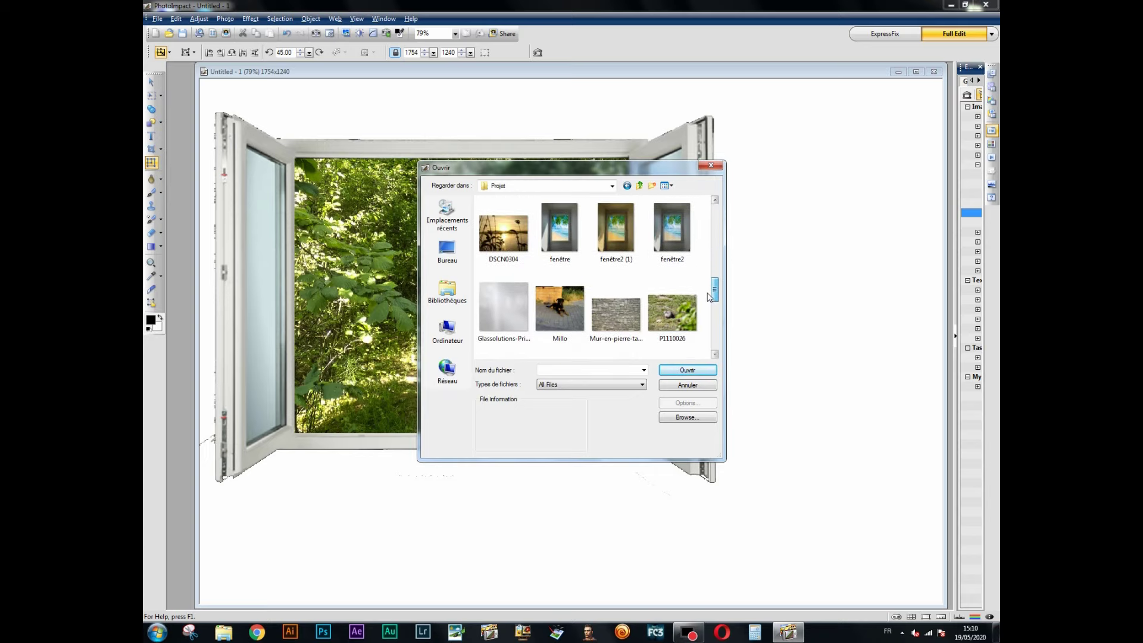
click(585, 325)
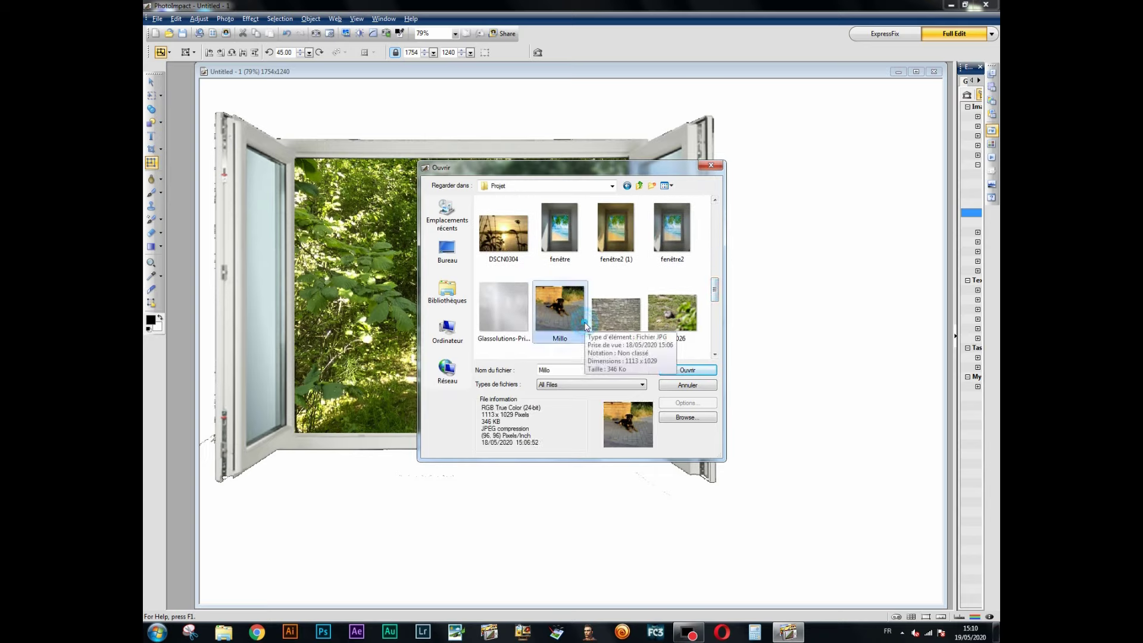
click(616, 313)
click(682, 371)
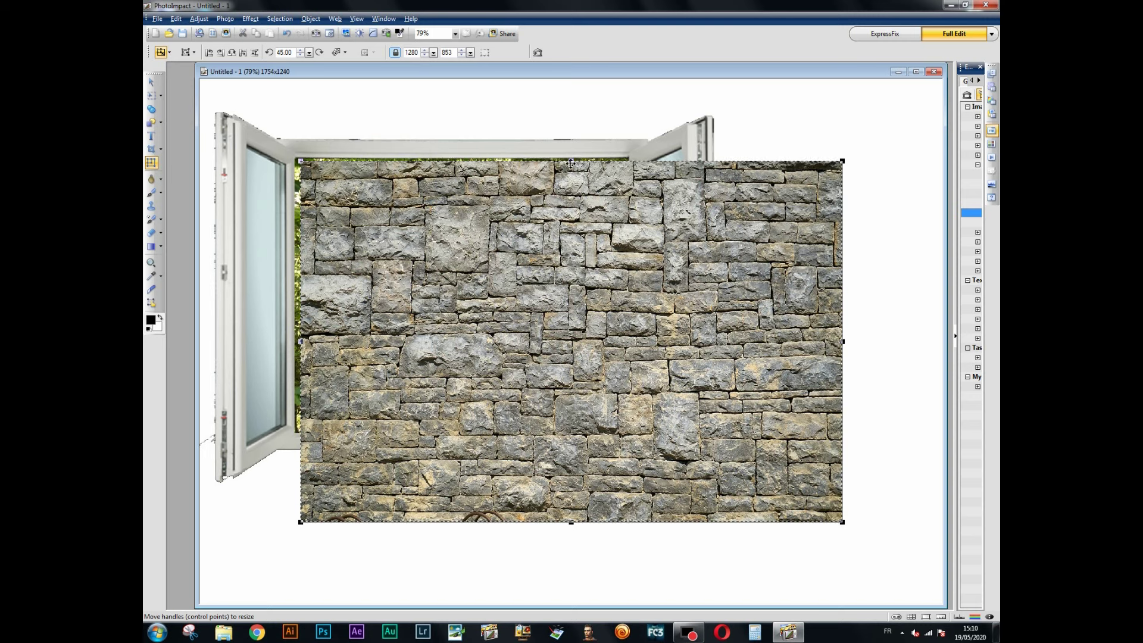
Step: Enlarge the stone wall to about 1860 × 1239 pixels so it covers the canvas, and send it to the back
drag(575, 159, 588, 79)
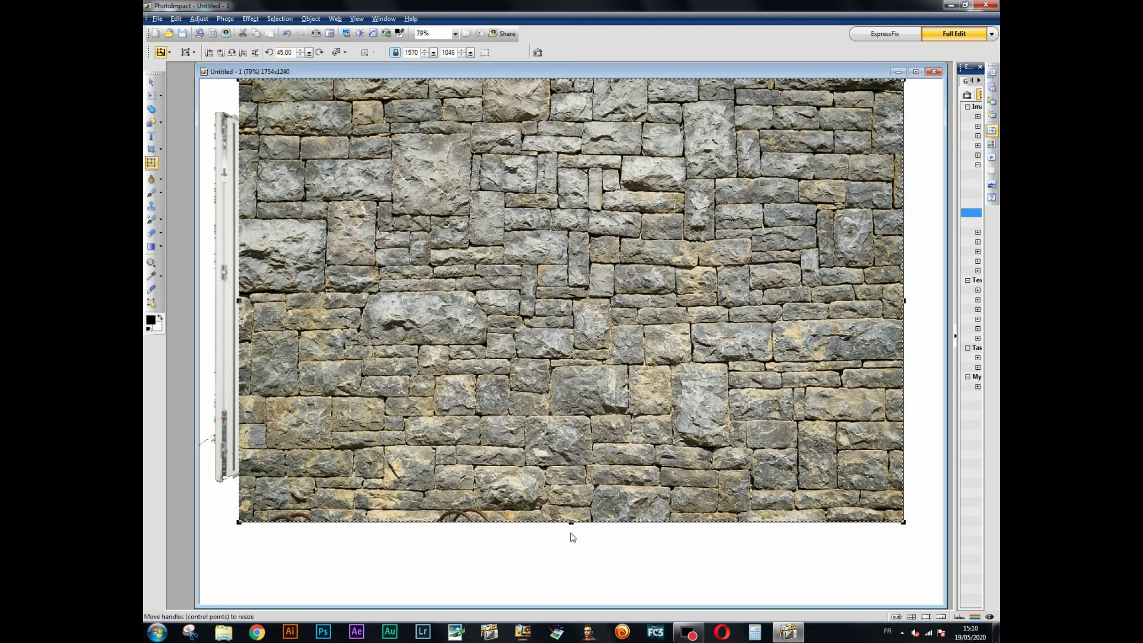
drag(571, 522, 587, 602)
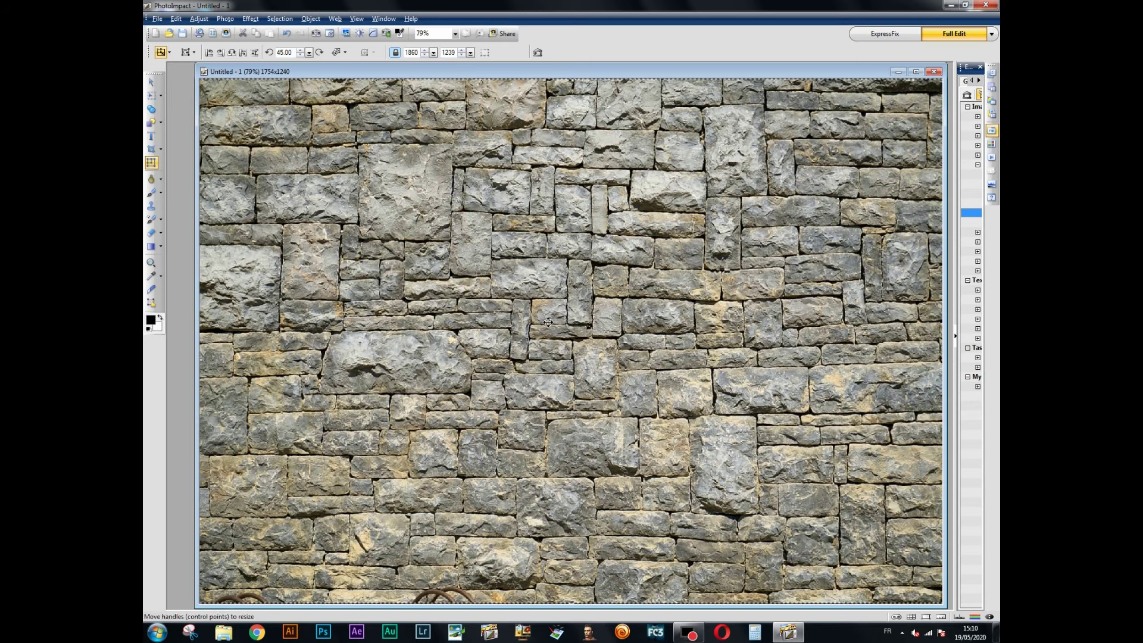
right_click(724, 324)
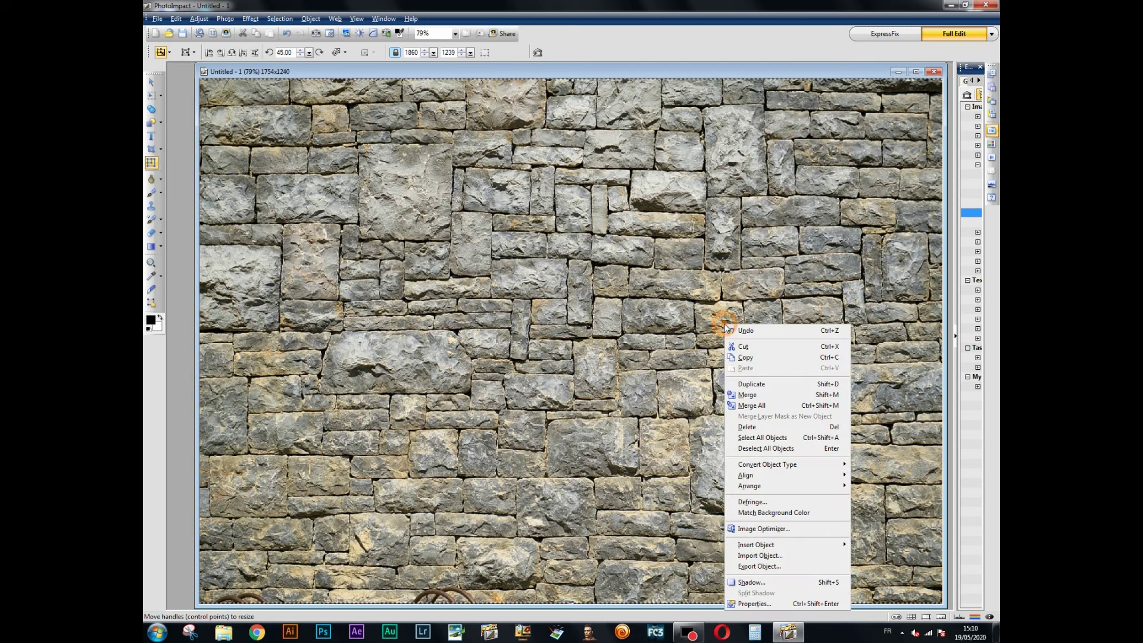
mouse_move(753, 487)
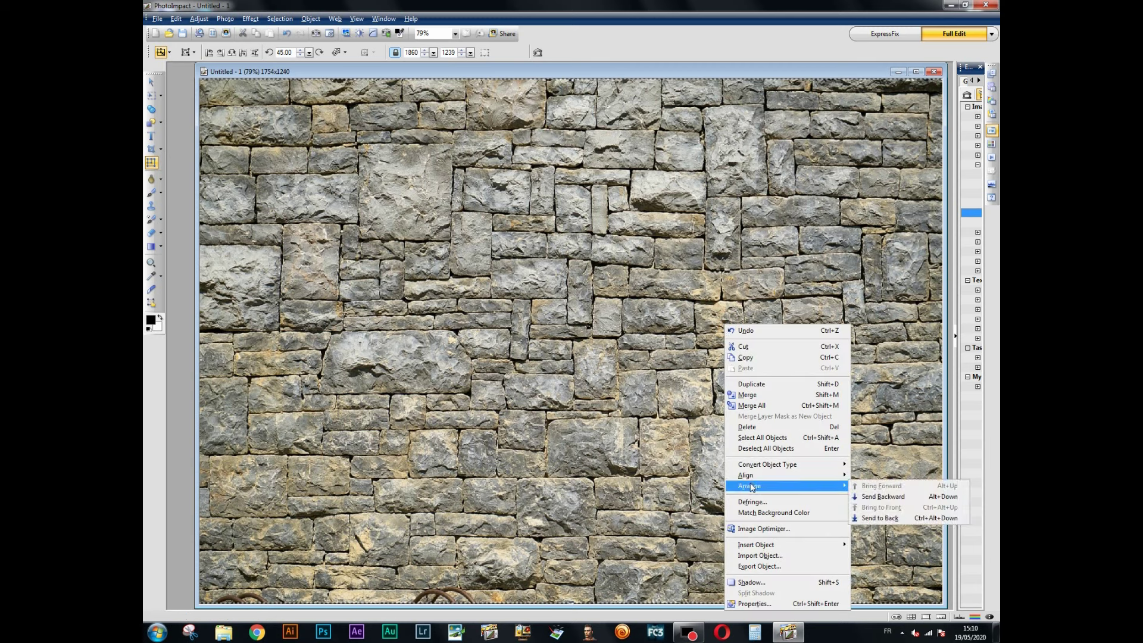
click(883, 518)
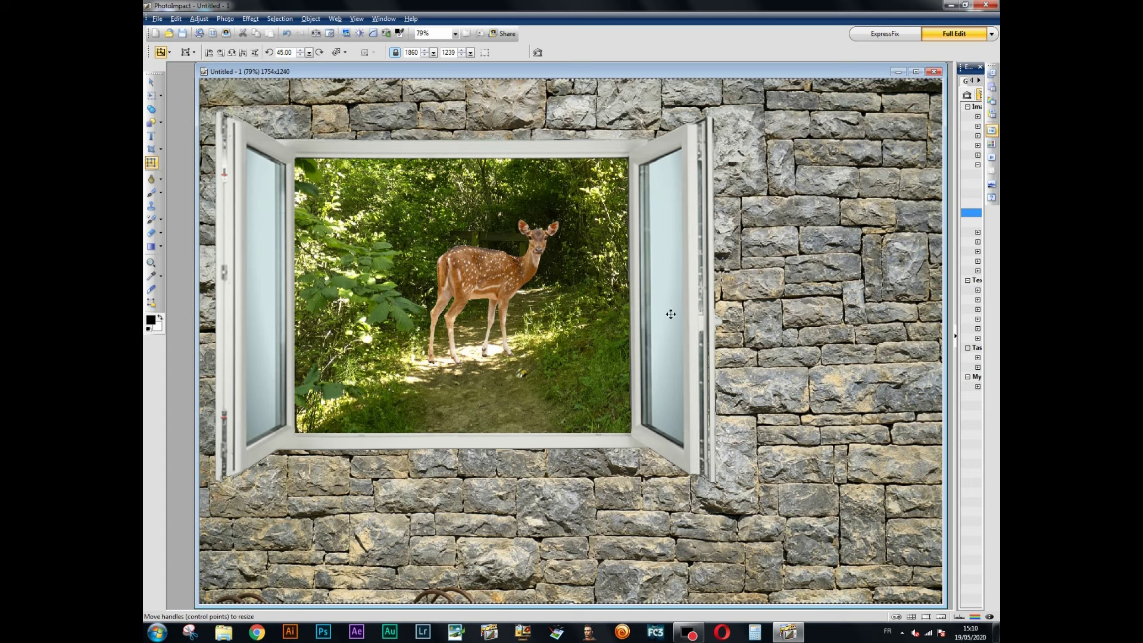
Step: Insert the image unnamed (1), showing a woman from behind, from the Biche folder
click(310, 18)
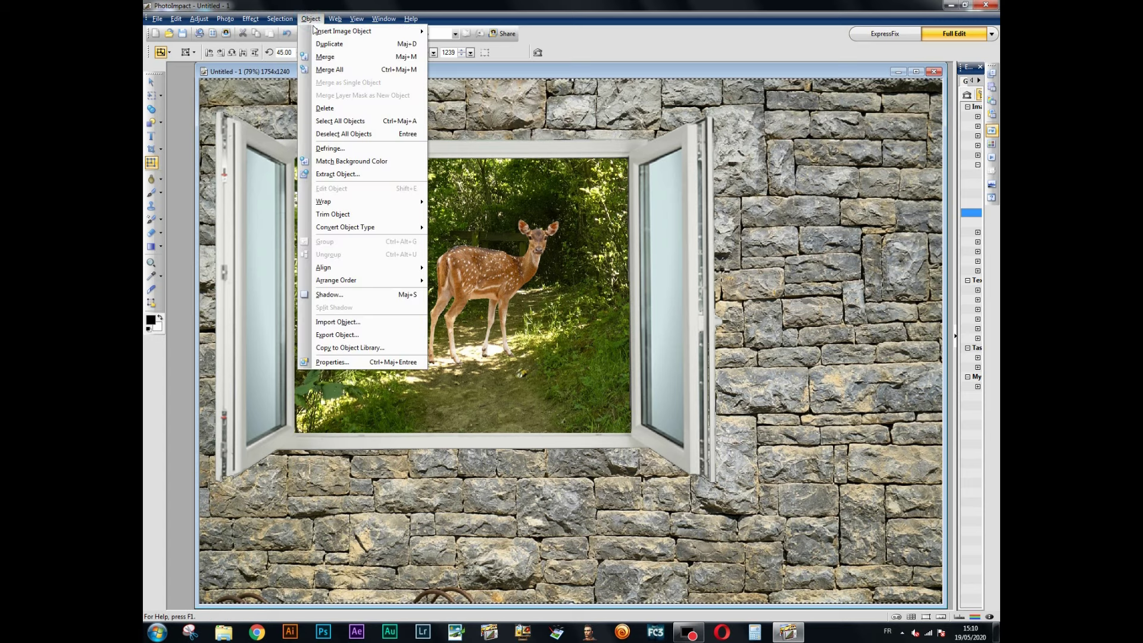
mouse_move(346, 30)
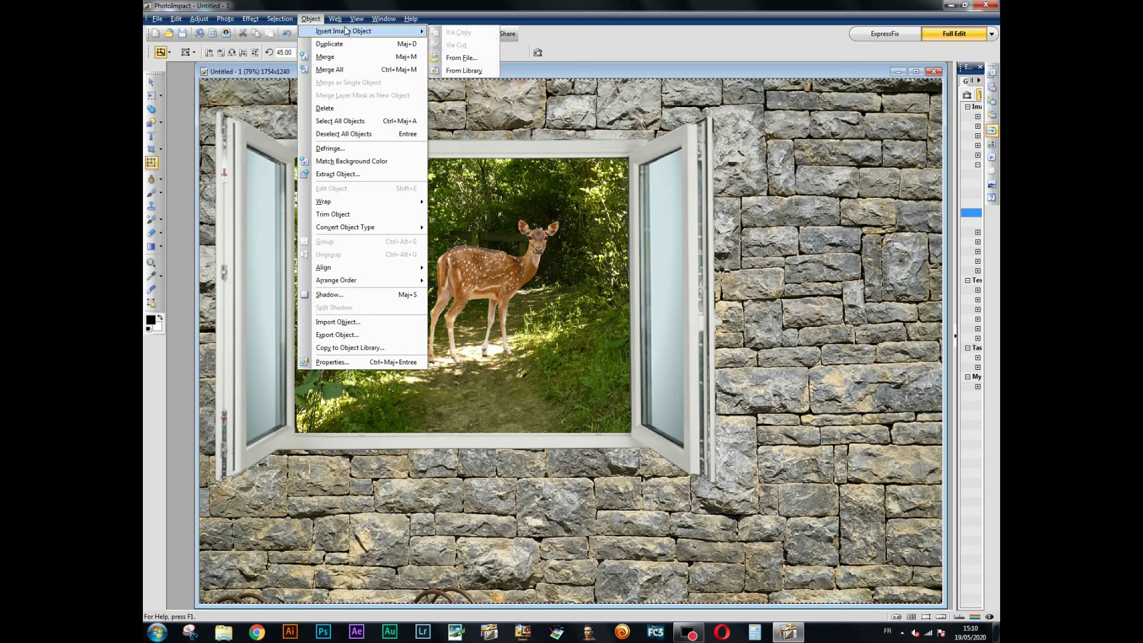
click(454, 58)
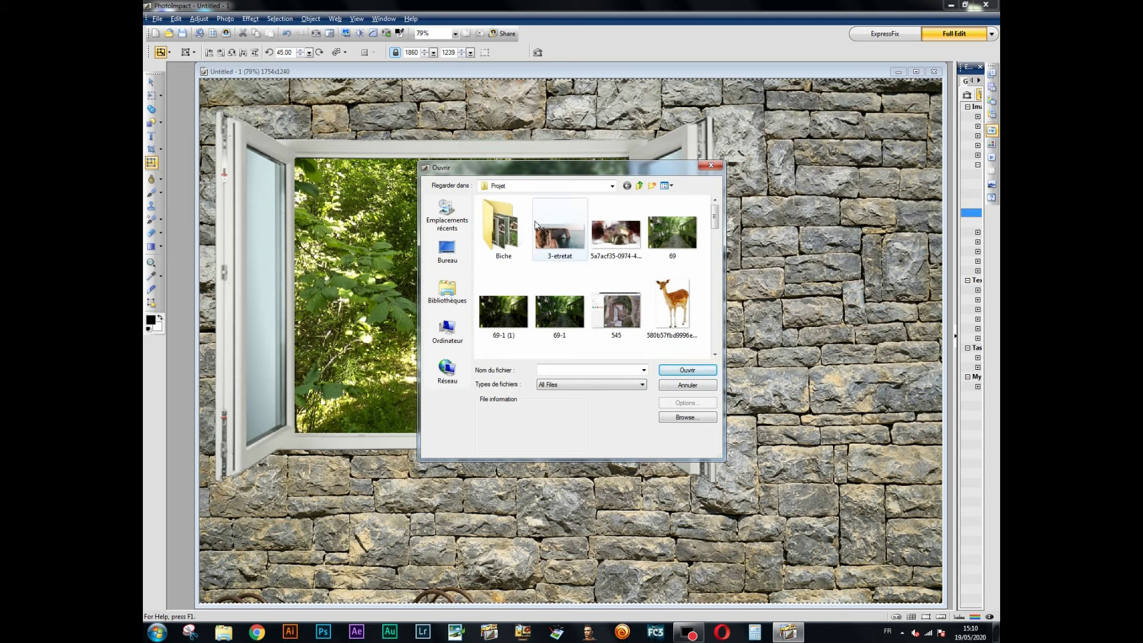
double_click(509, 222)
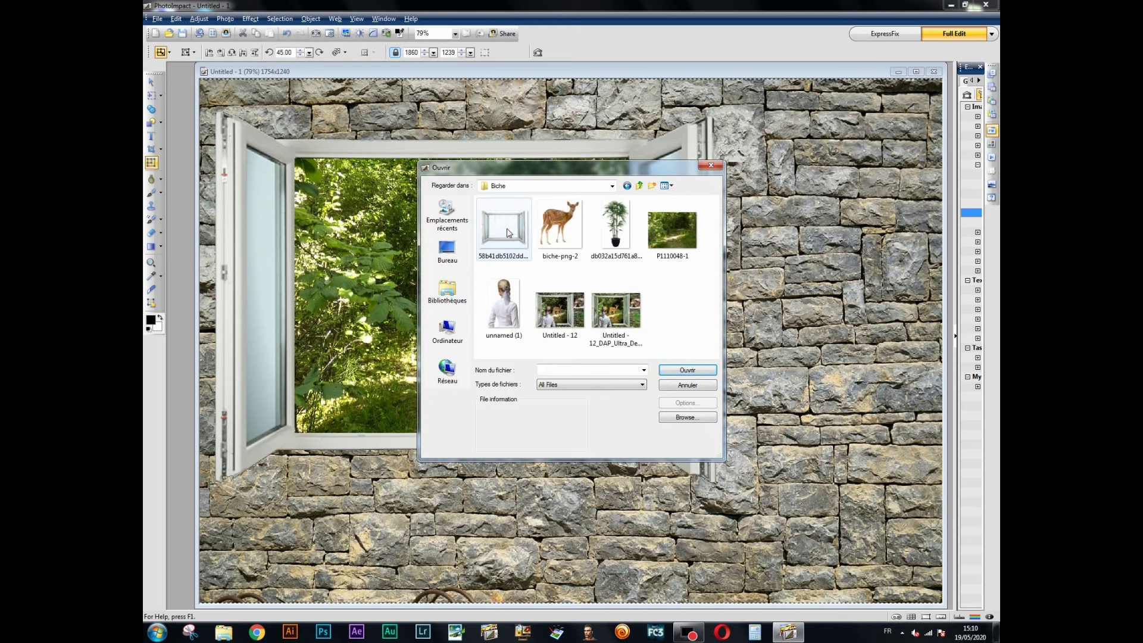
click(503, 306)
click(687, 370)
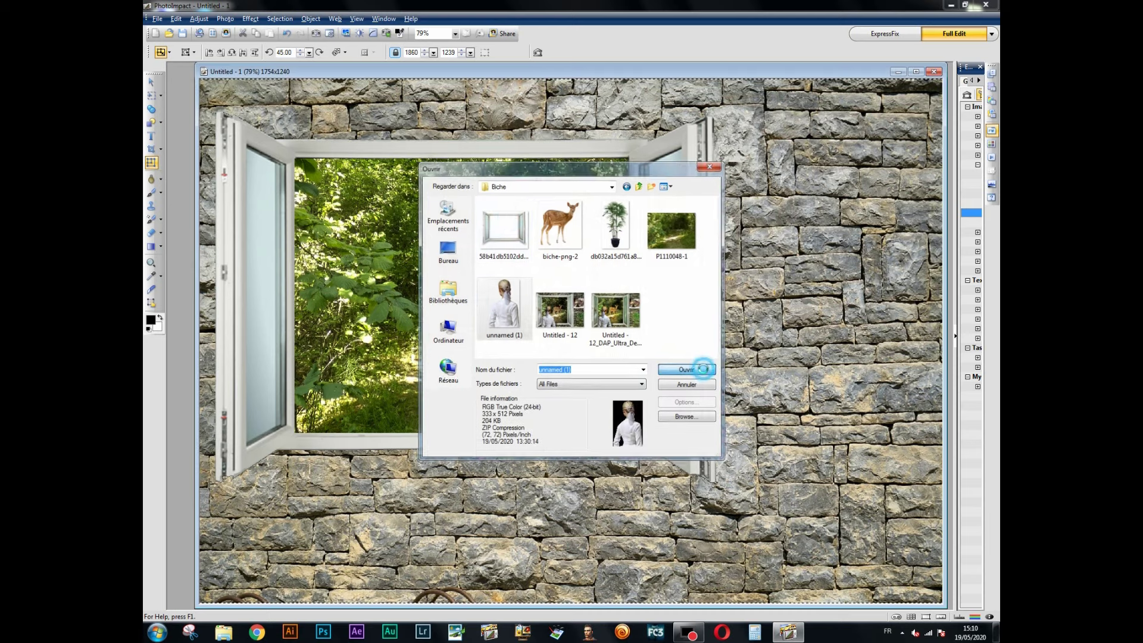
Step: Place the woman in front of the window's lower left part, enlarged to about 483 × 743 pixels, with her waist at the canvas's lower edge
click(570, 333)
drag(570, 333, 358, 473)
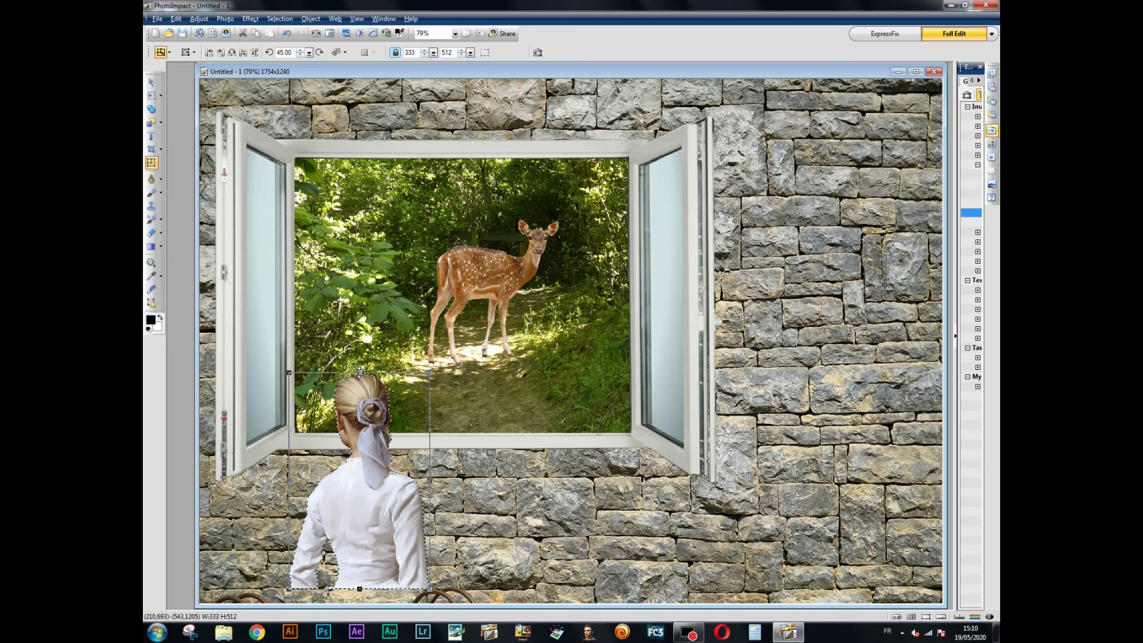
drag(359, 372, 358, 274)
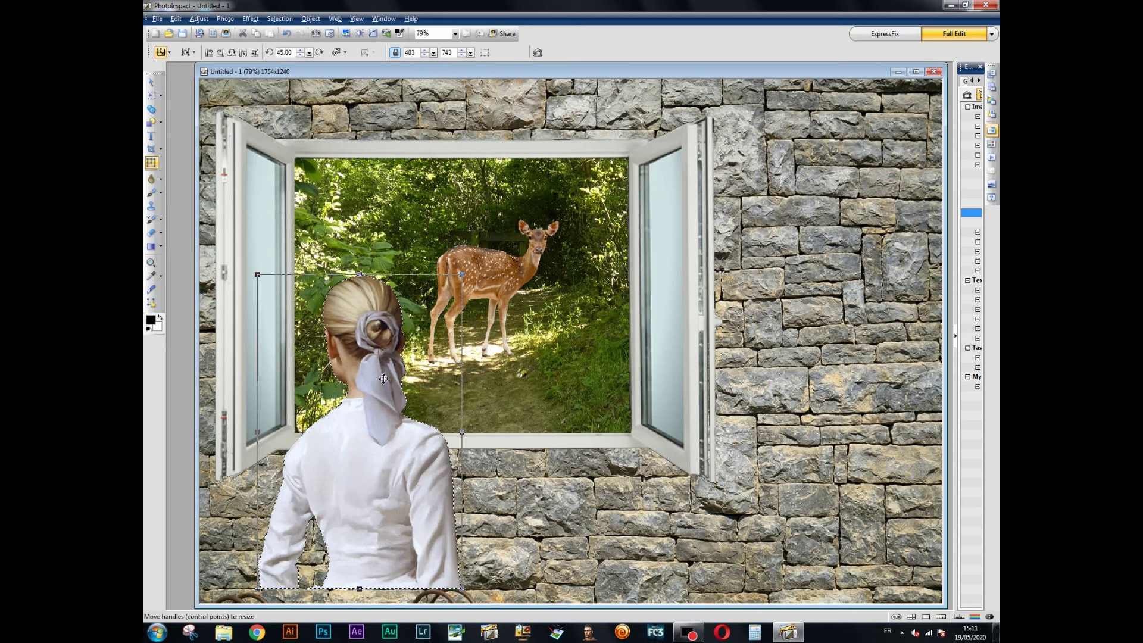
mouse_move(375, 388)
mouse_down()
mouse_move(369, 408)
mouse_move(380, 408)
mouse_up()
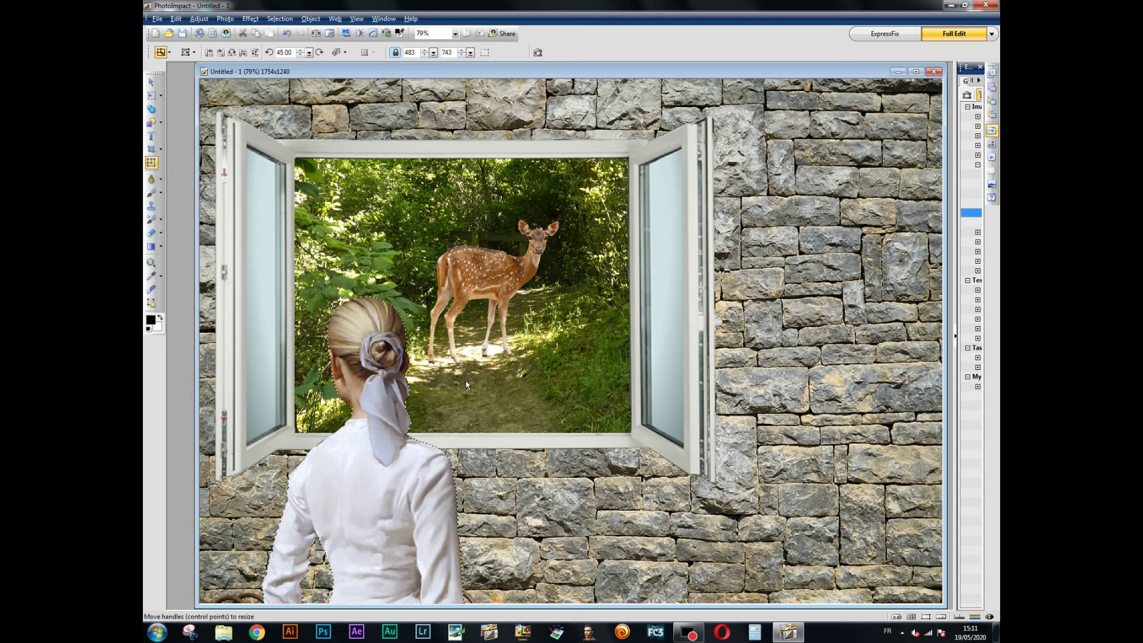
click(380, 408)
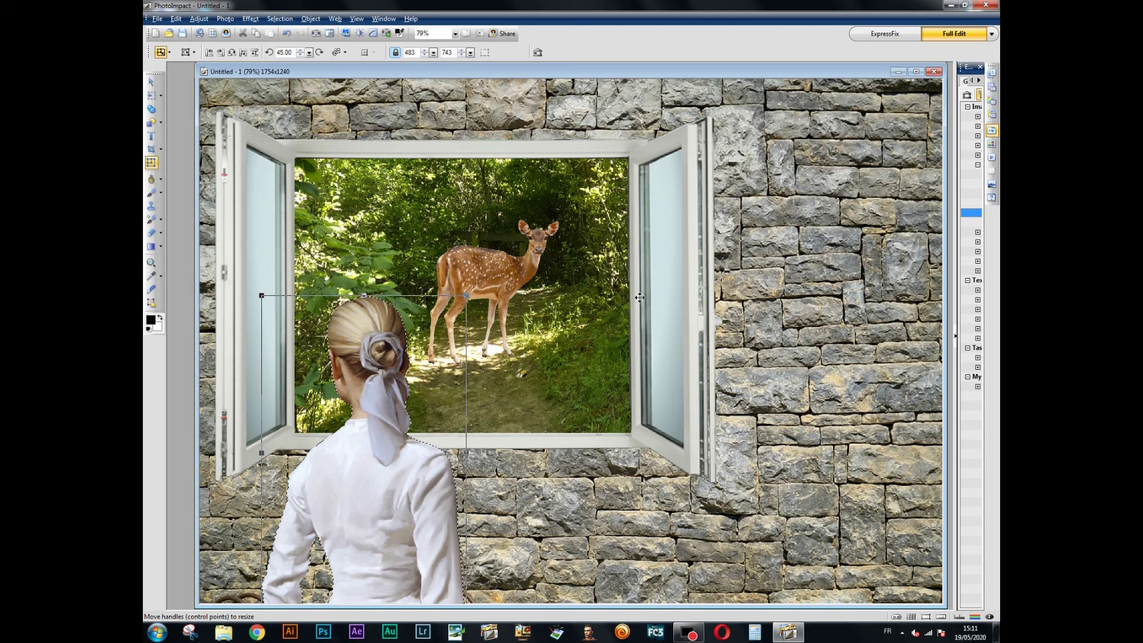
Step: Enlarge the window object to about 1526 × 1118 pixels and move it lower on the stone wall
click(688, 421)
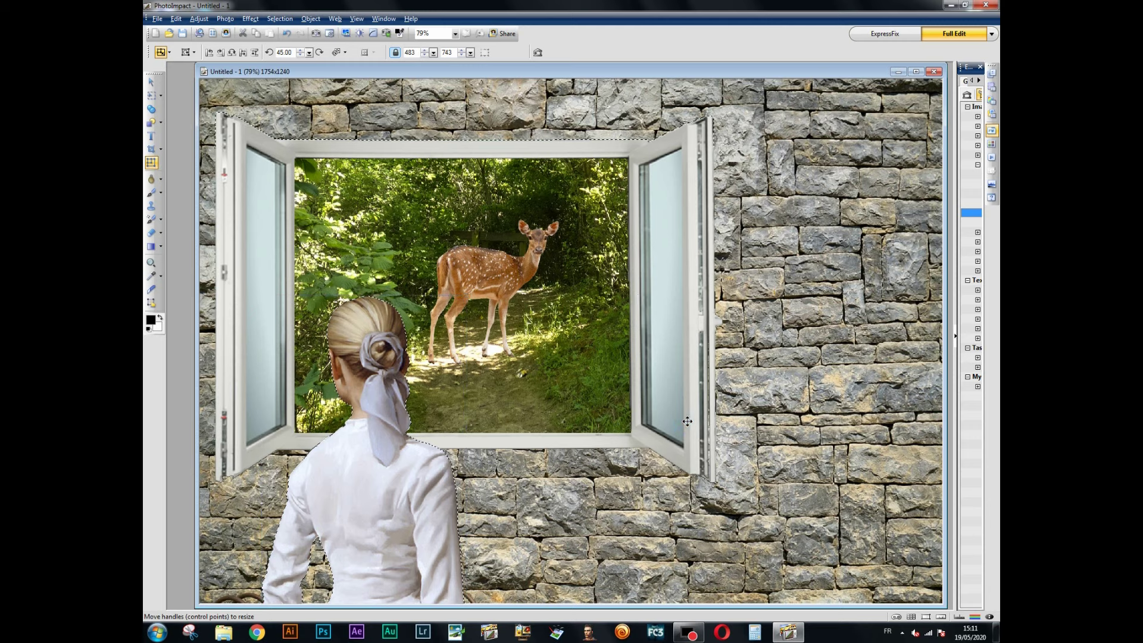
click(151, 162)
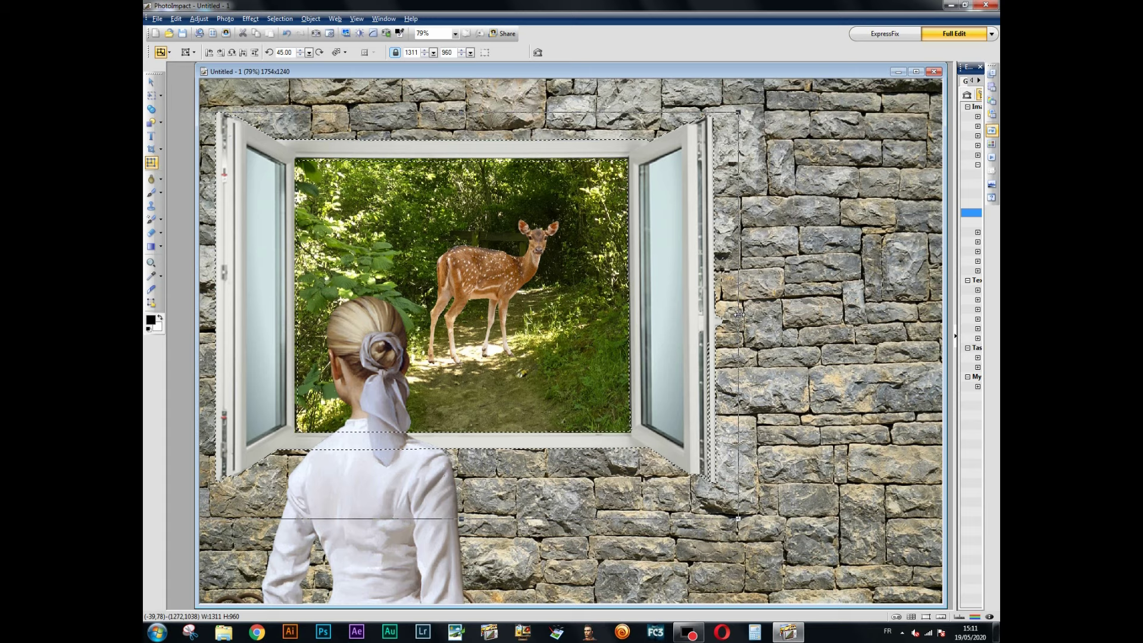
drag(739, 314, 809, 327)
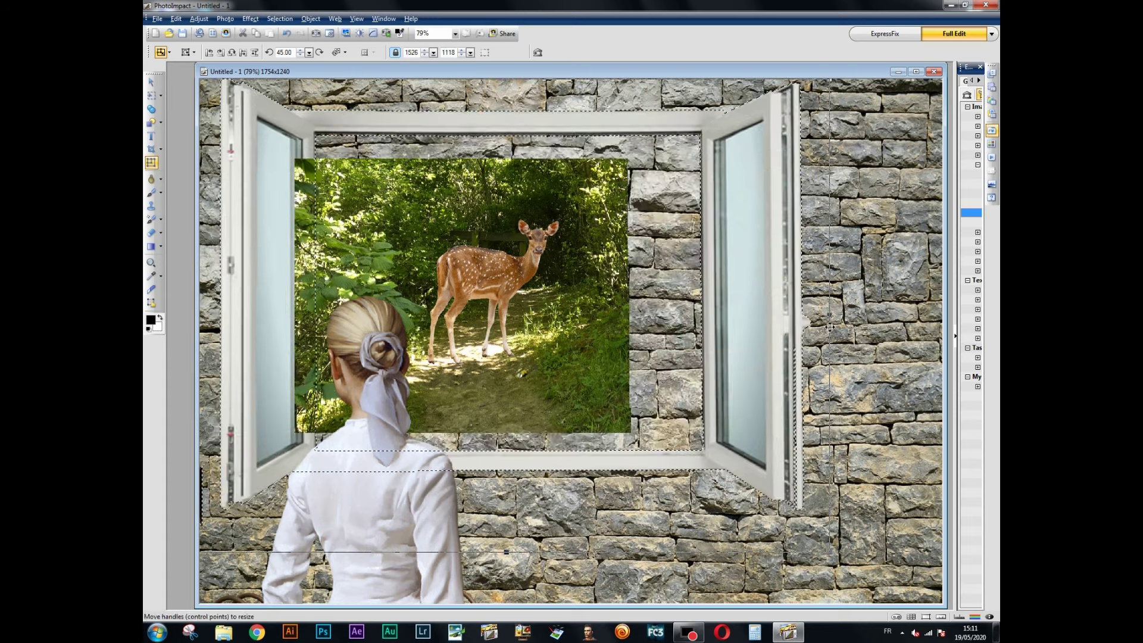
drag(660, 328, 653, 364)
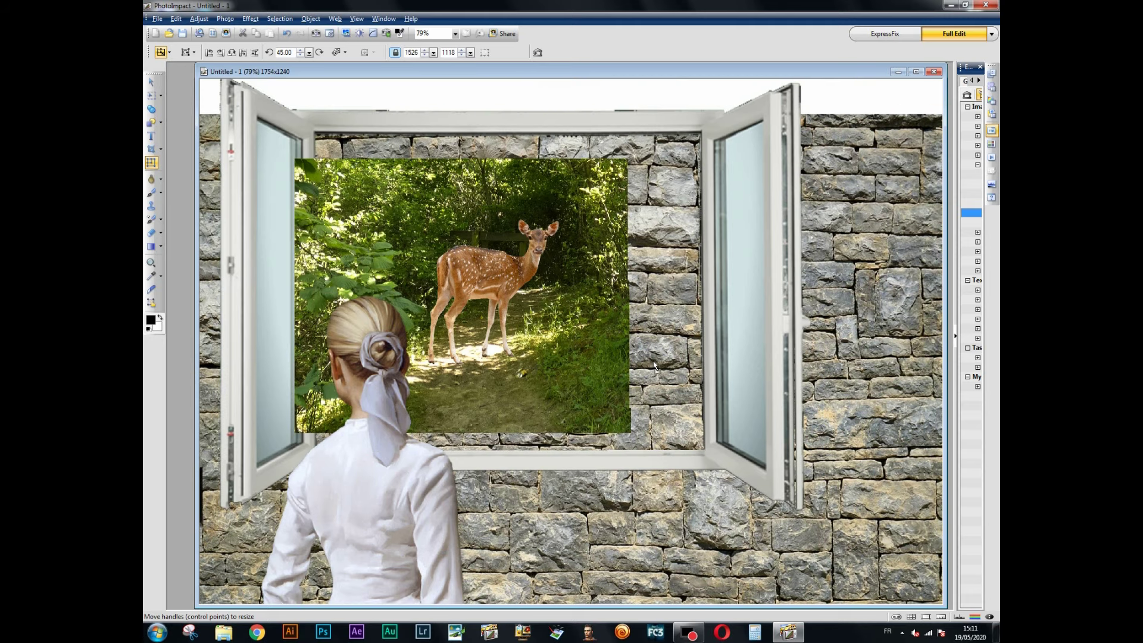
click(286, 34)
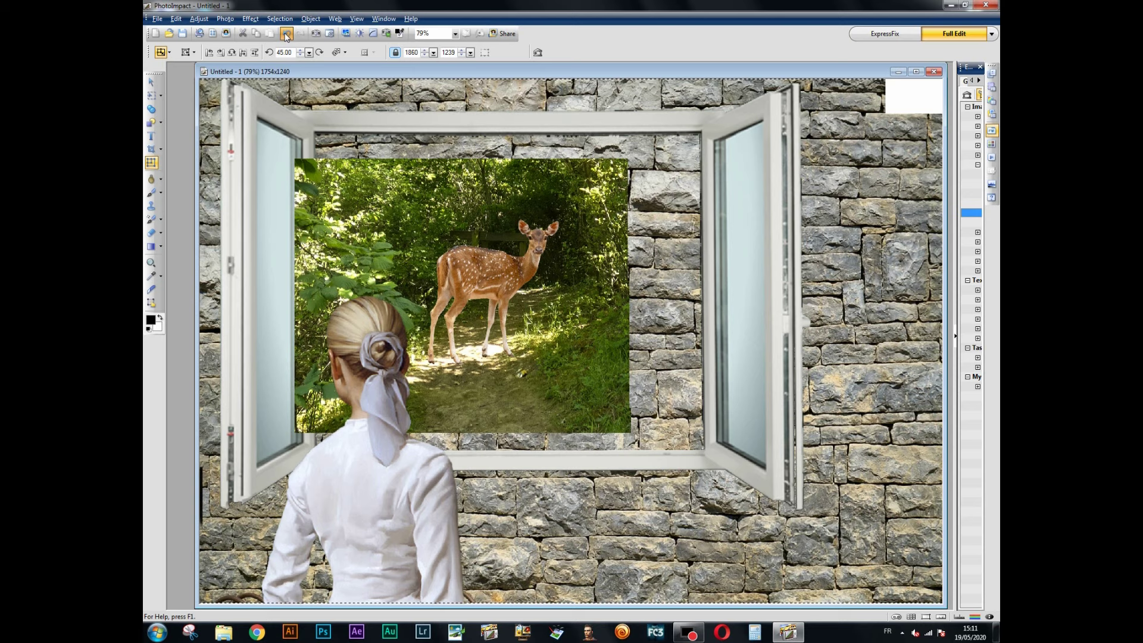
click(290, 118)
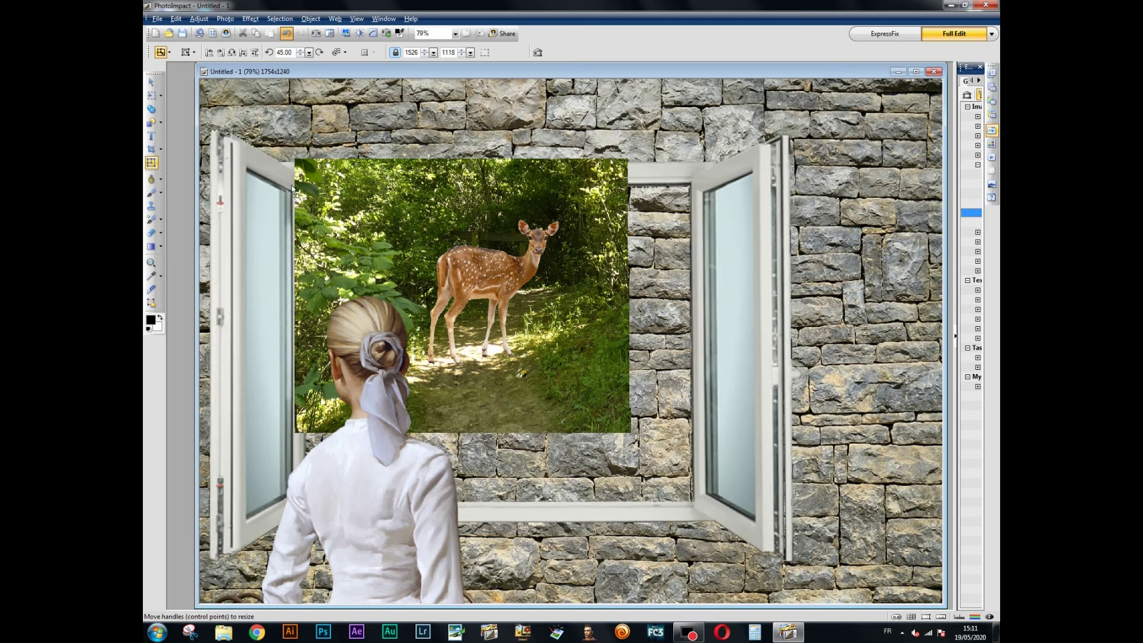
Step: Move the forest photo down and slightly right to meet the upper left inner corner of the window frame
click(531, 260)
click(595, 307)
drag(595, 307, 605, 339)
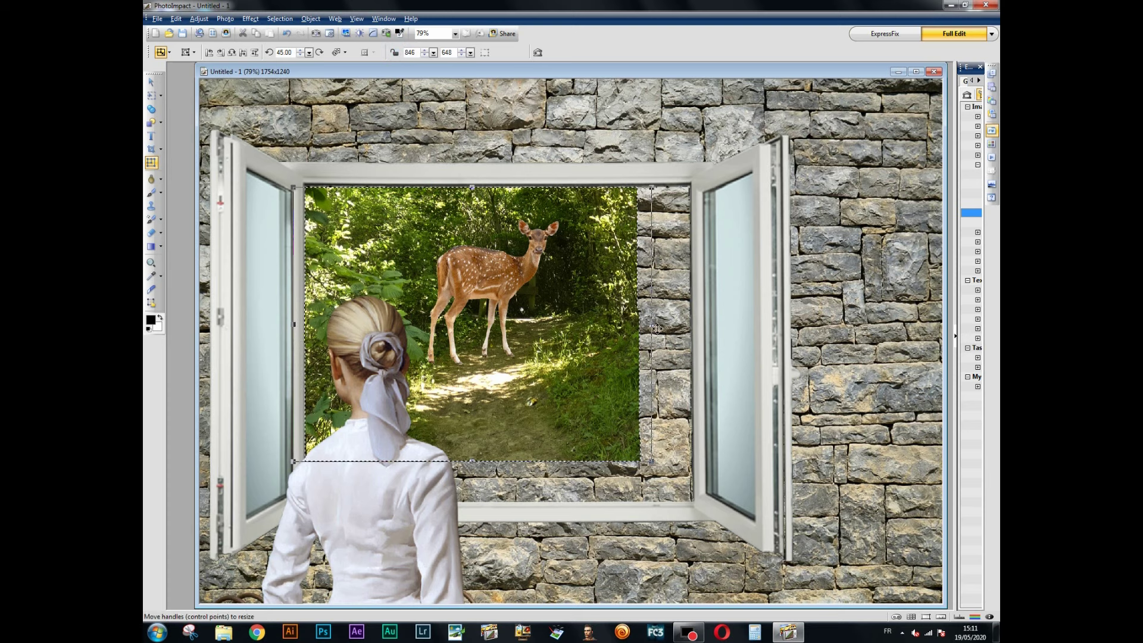
Step: Stretch the forest photo to about 974 × 745 pixels so it fills the whole window opening
drag(650, 327, 704, 325)
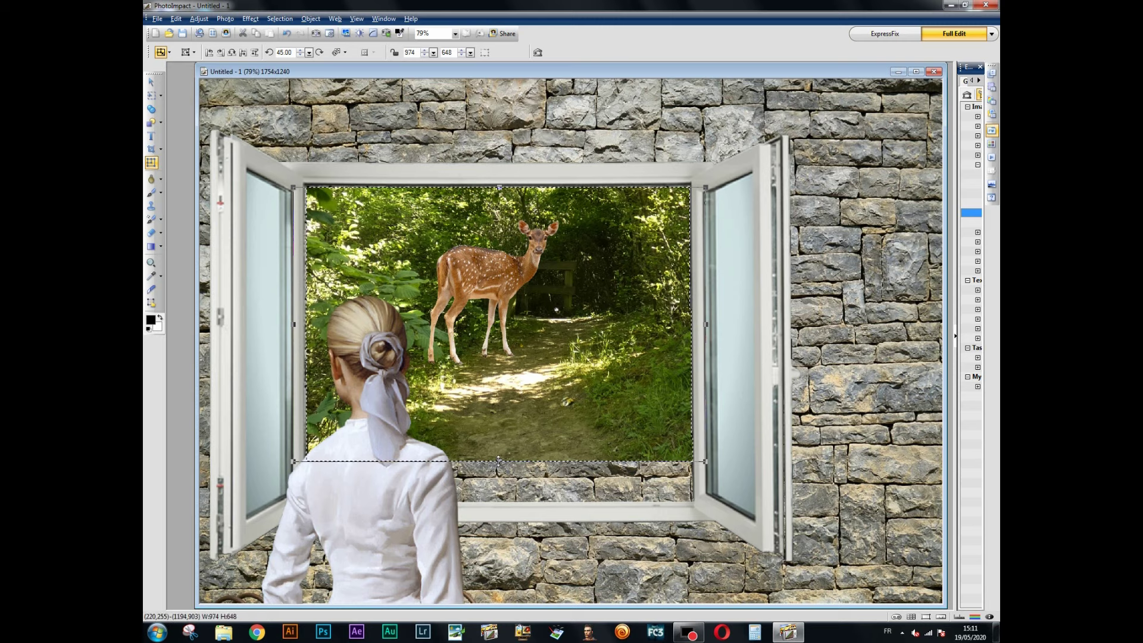
drag(498, 459, 492, 502)
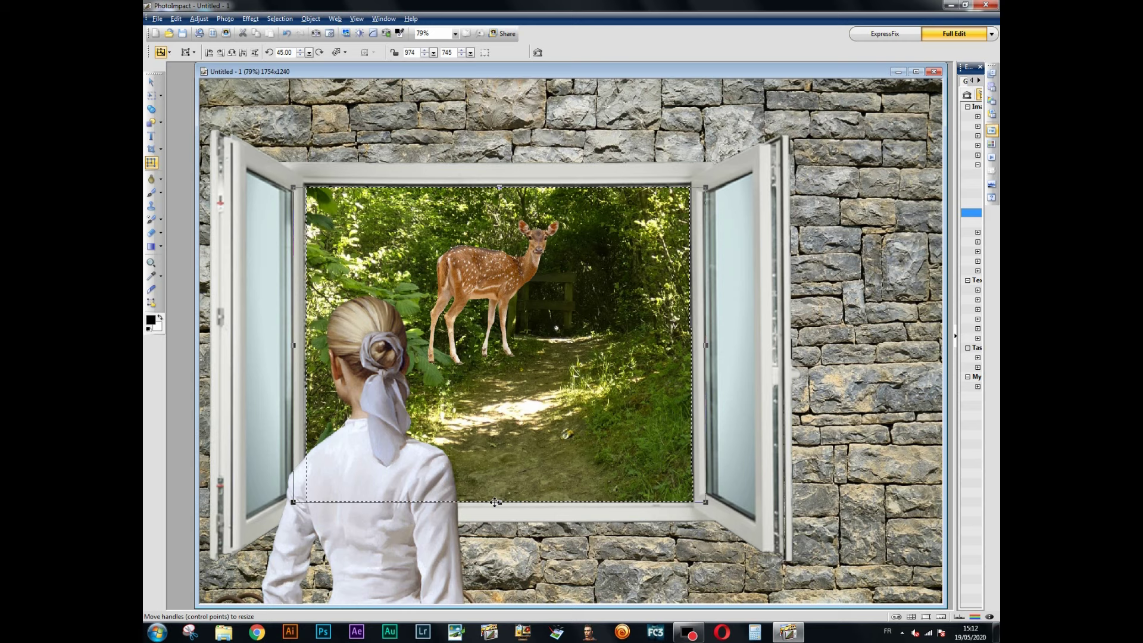
click(604, 591)
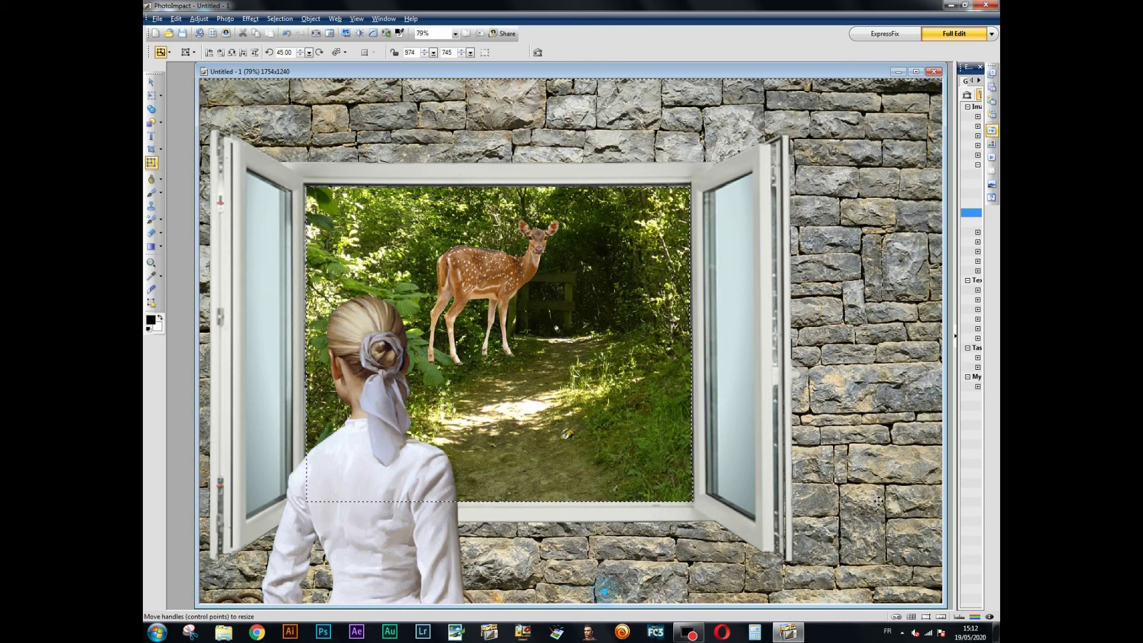
click(868, 299)
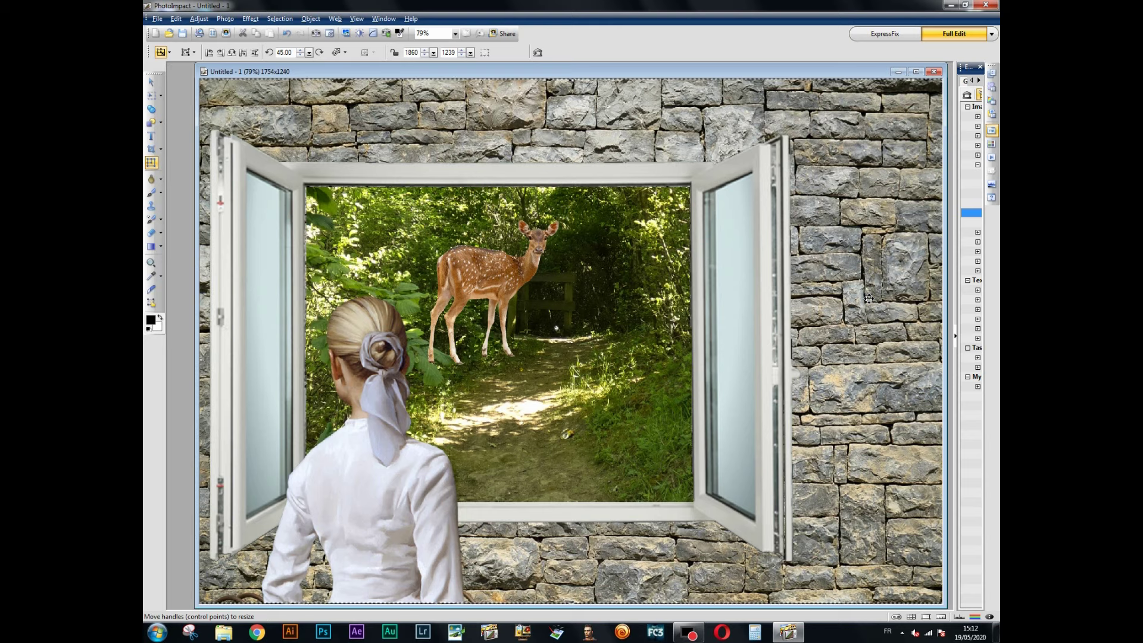
Step: Move the deer down and slightly right so it stands on the sunlit part of the forest path
click(488, 279)
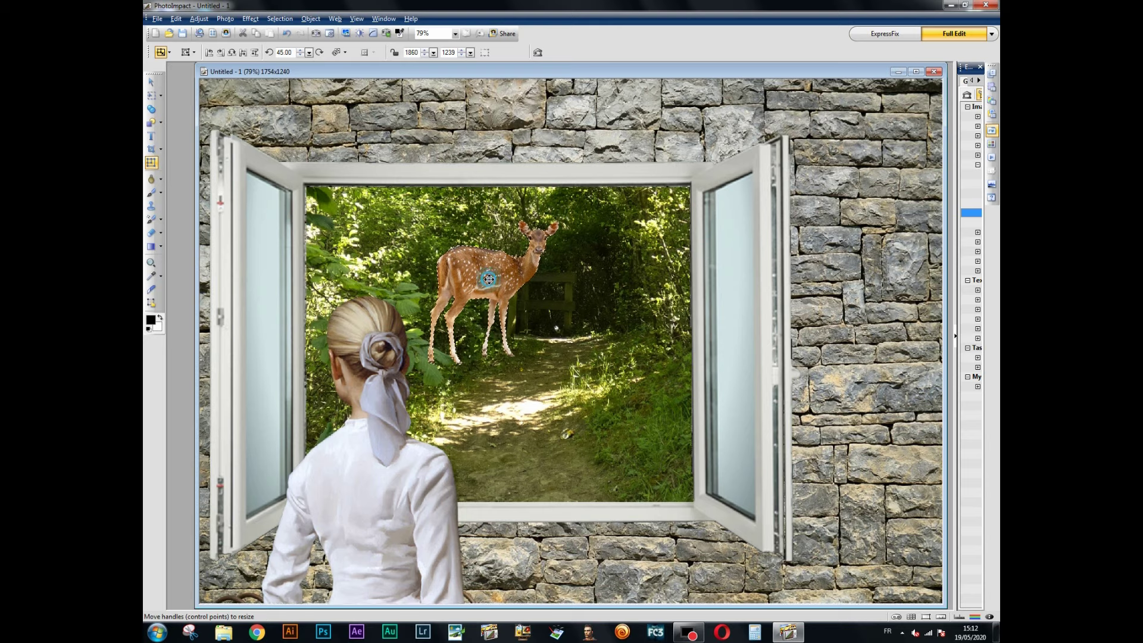
drag(489, 280, 521, 338)
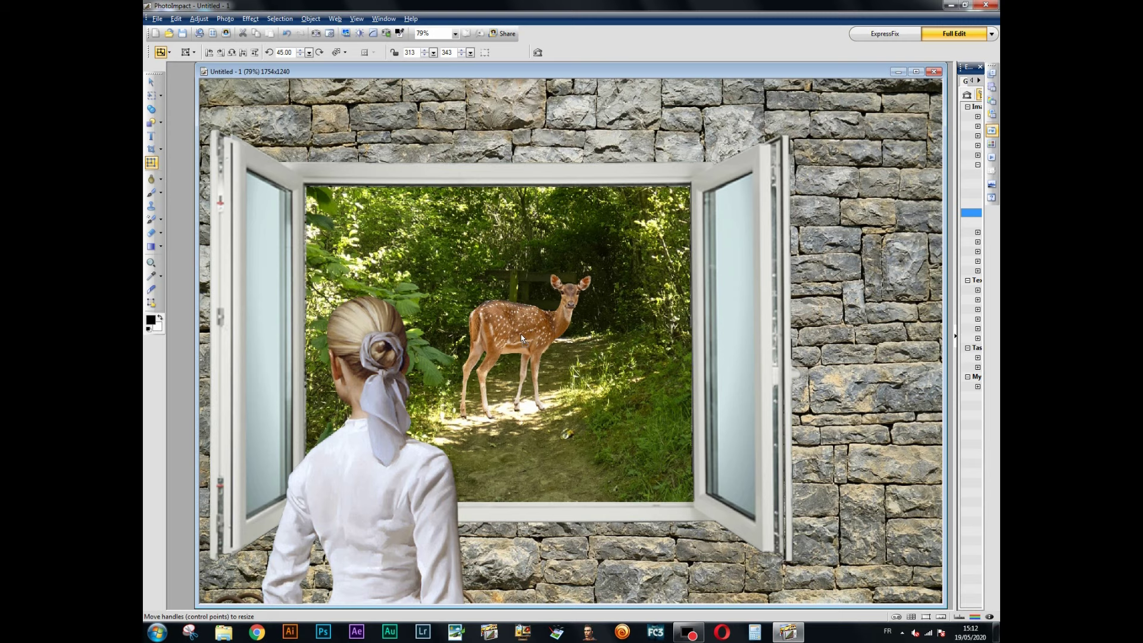
click(532, 466)
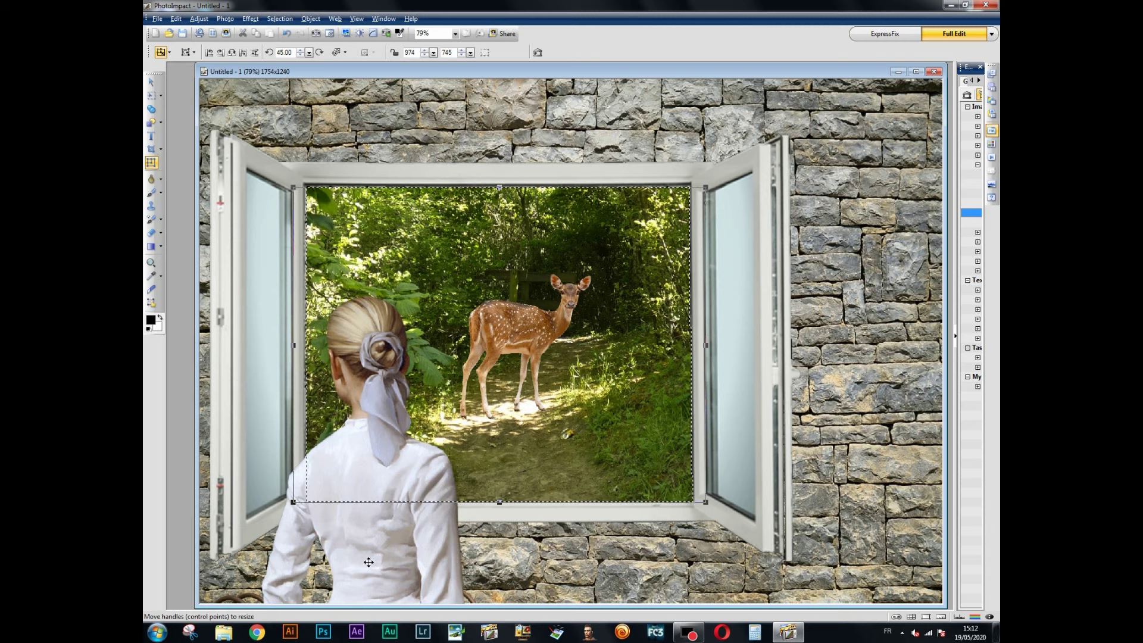
Step: Duplicate the woman and move the copy straight up above the original
click(384, 533)
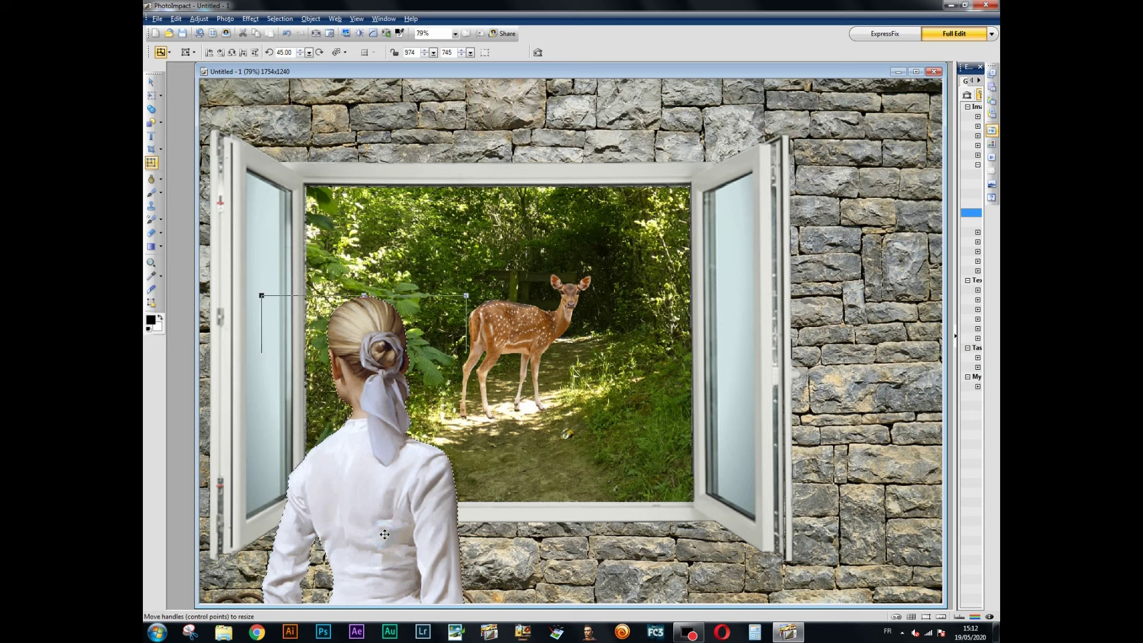
right_click(384, 533)
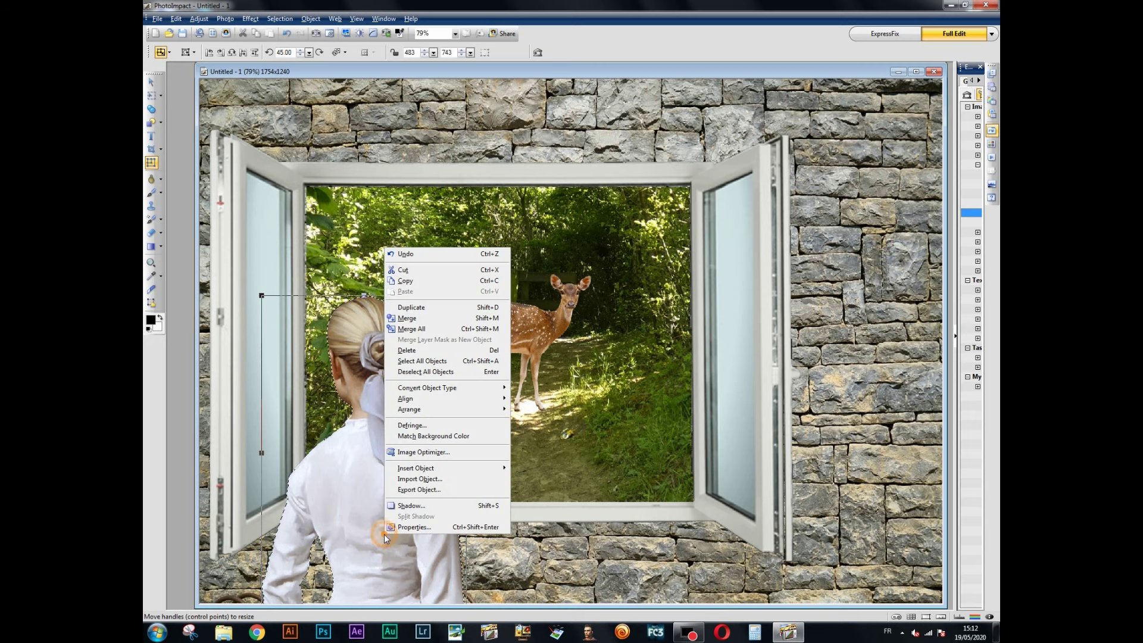
click(435, 310)
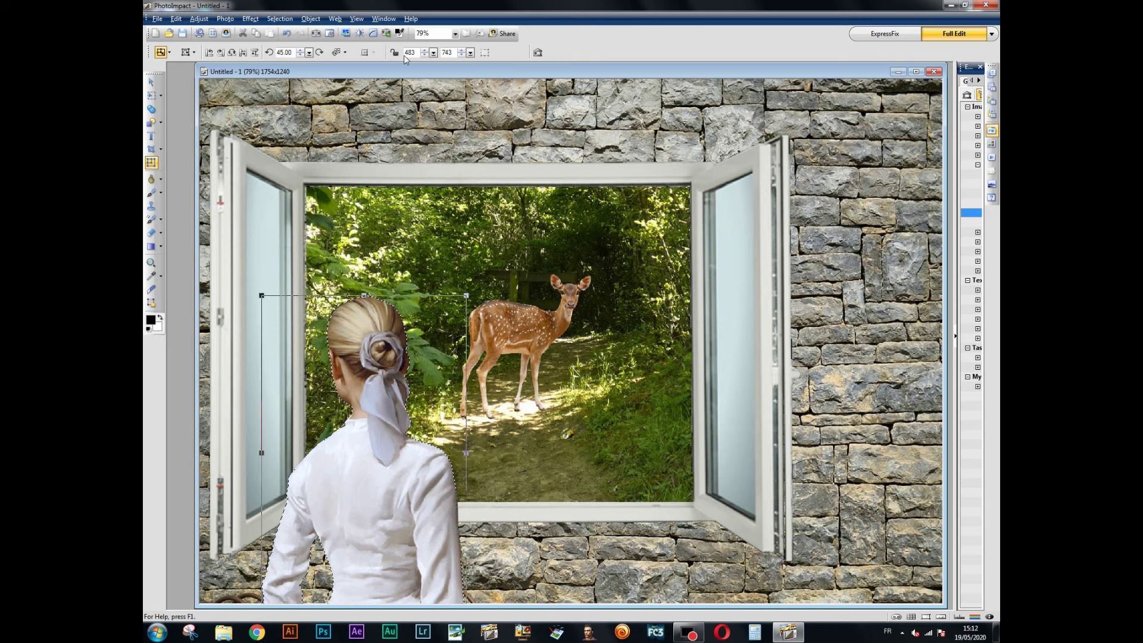
drag(387, 483, 388, 410)
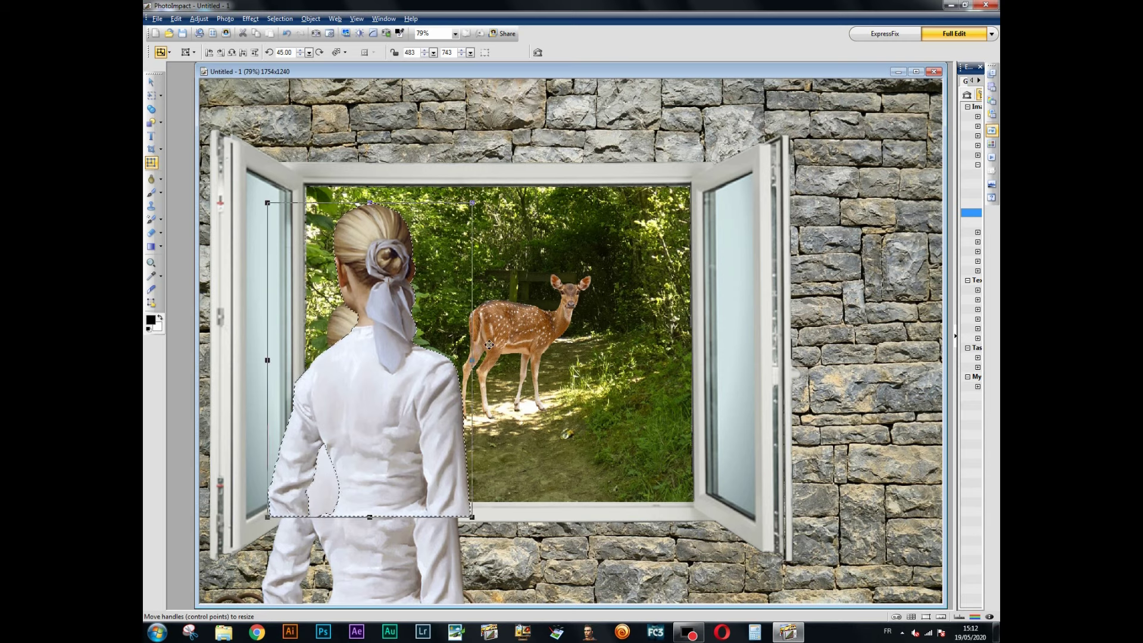
Step: Mirror the woman's copy horizontally at about 380 pixels wide and move it toward the left window sash
drag(475, 360, 428, 371)
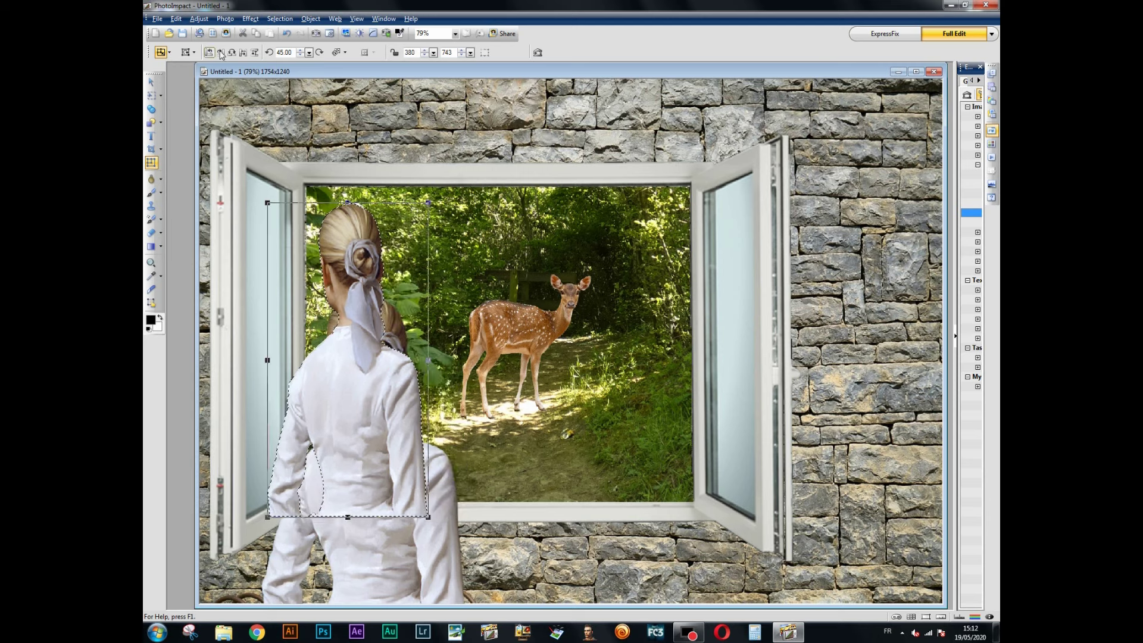
click(243, 52)
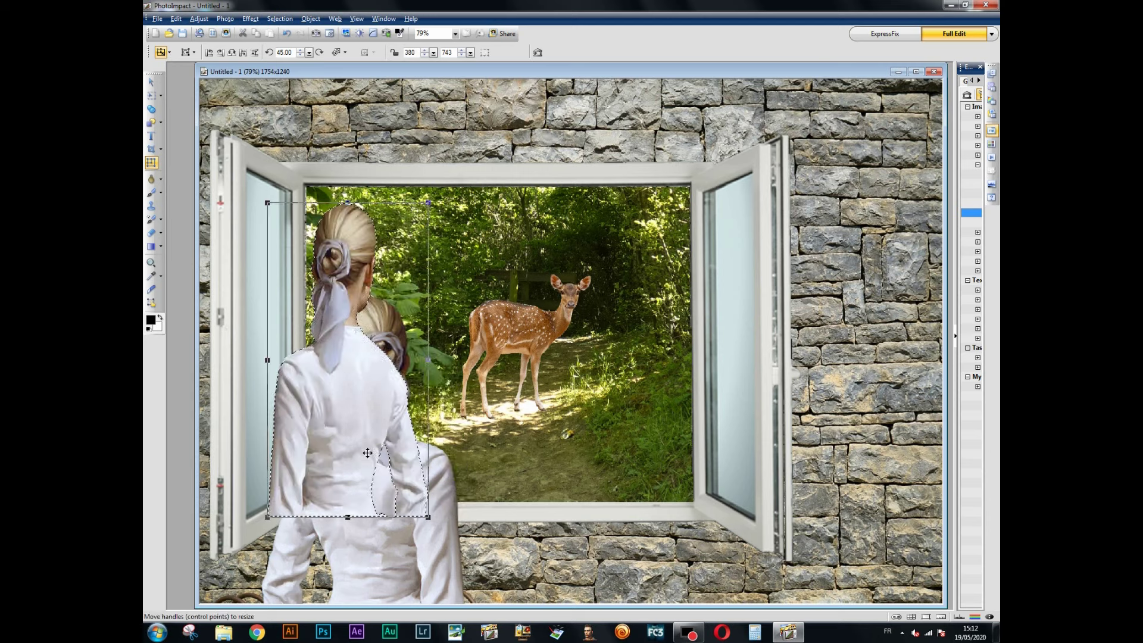
drag(368, 453, 335, 445)
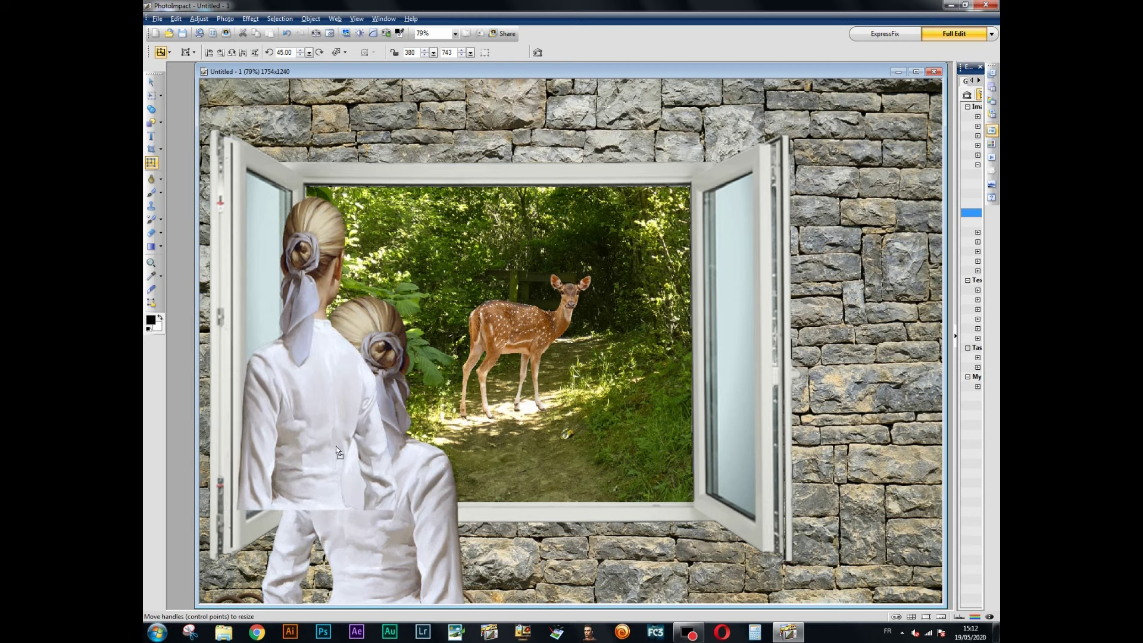
click(336, 445)
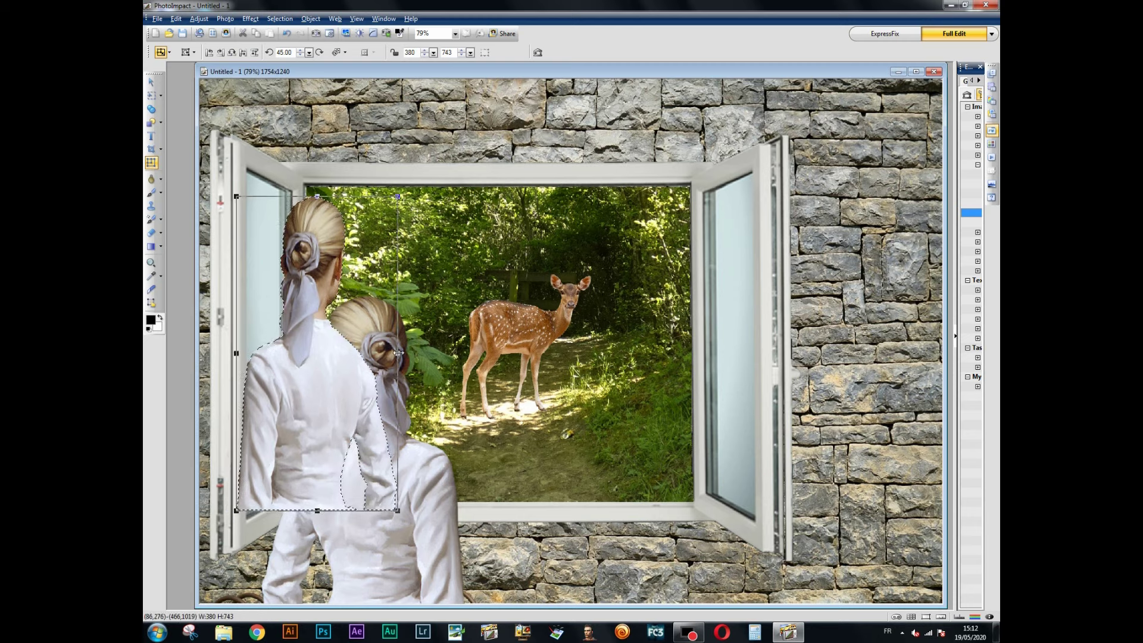
Step: Shrink the mirrored woman to about 233 × 461 pixels and place her over the left window sash
drag(398, 353, 359, 353)
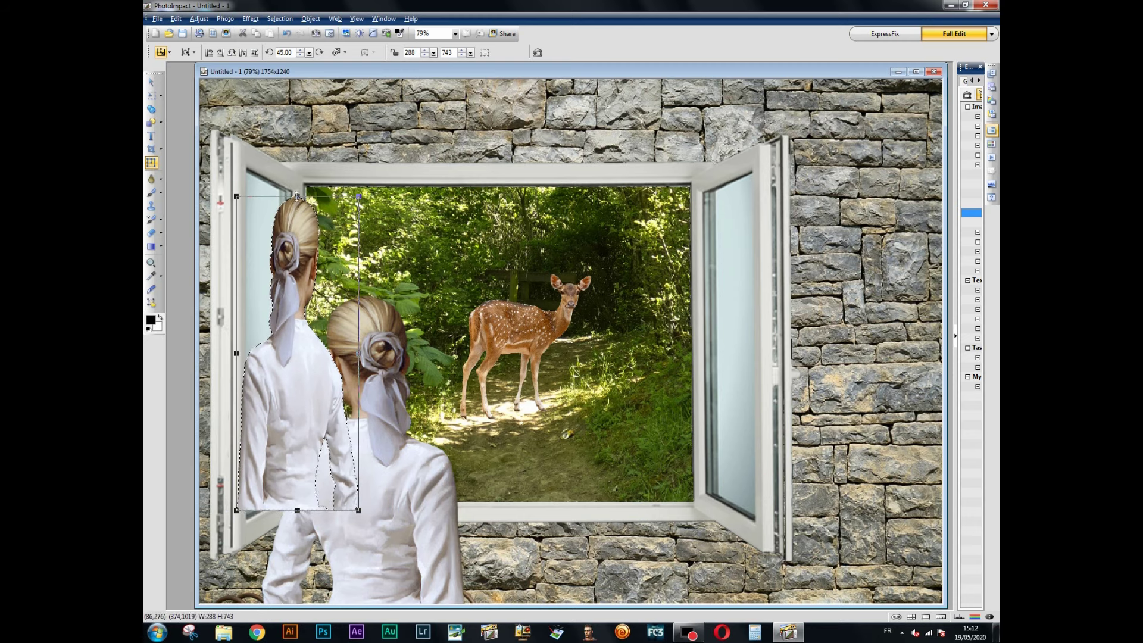
drag(297, 196, 277, 296)
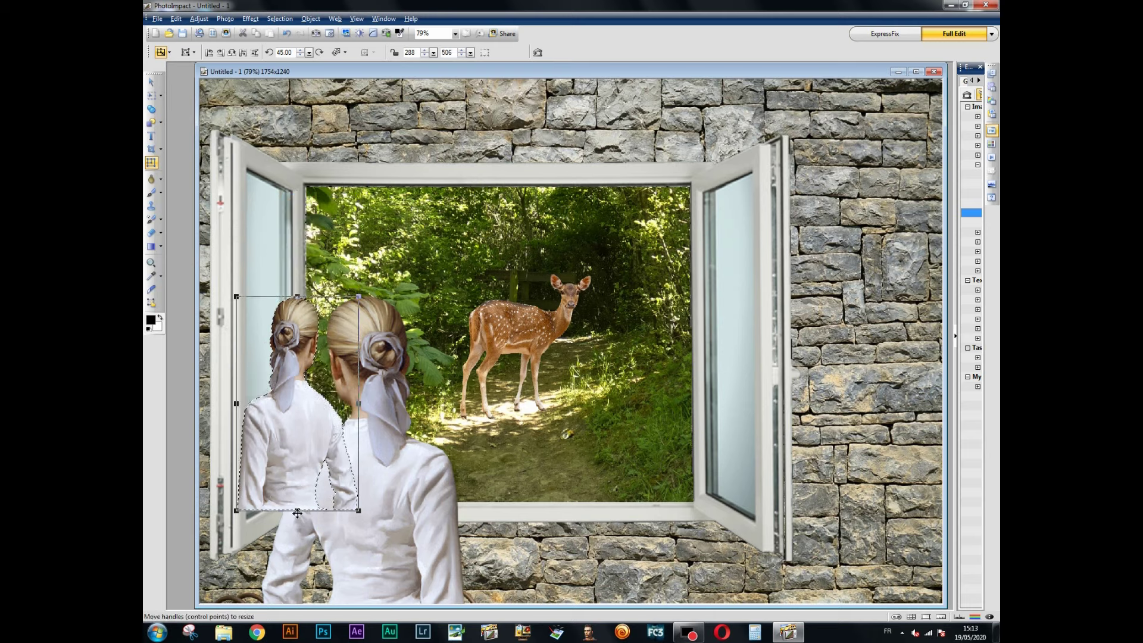
drag(297, 512, 297, 510)
click(309, 457)
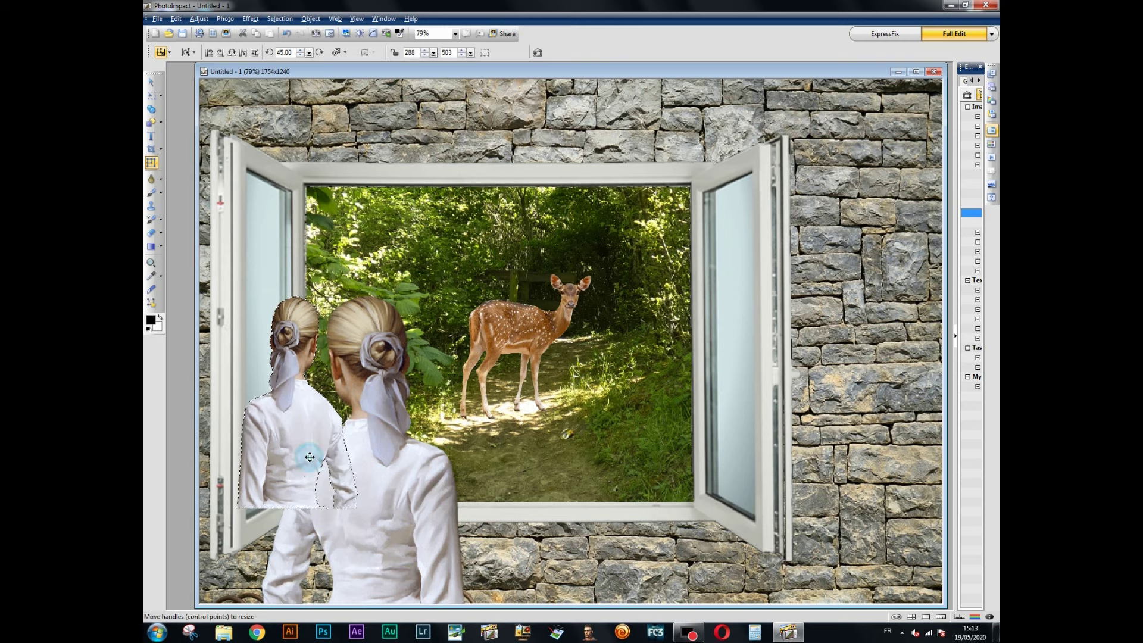
drag(309, 457, 288, 460)
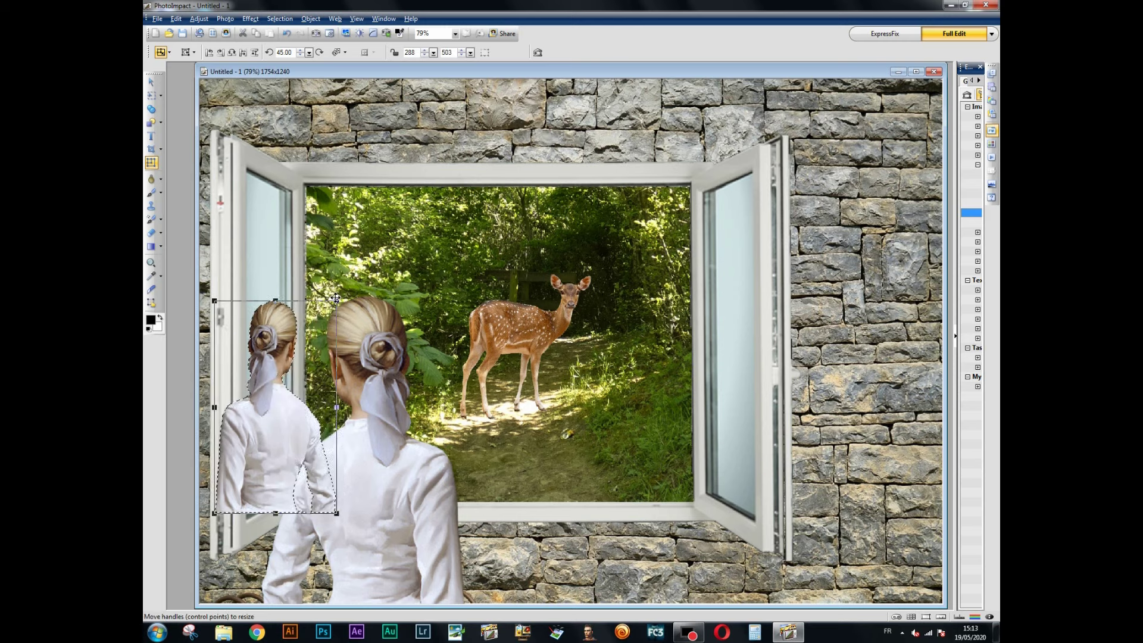
drag(335, 298, 310, 318)
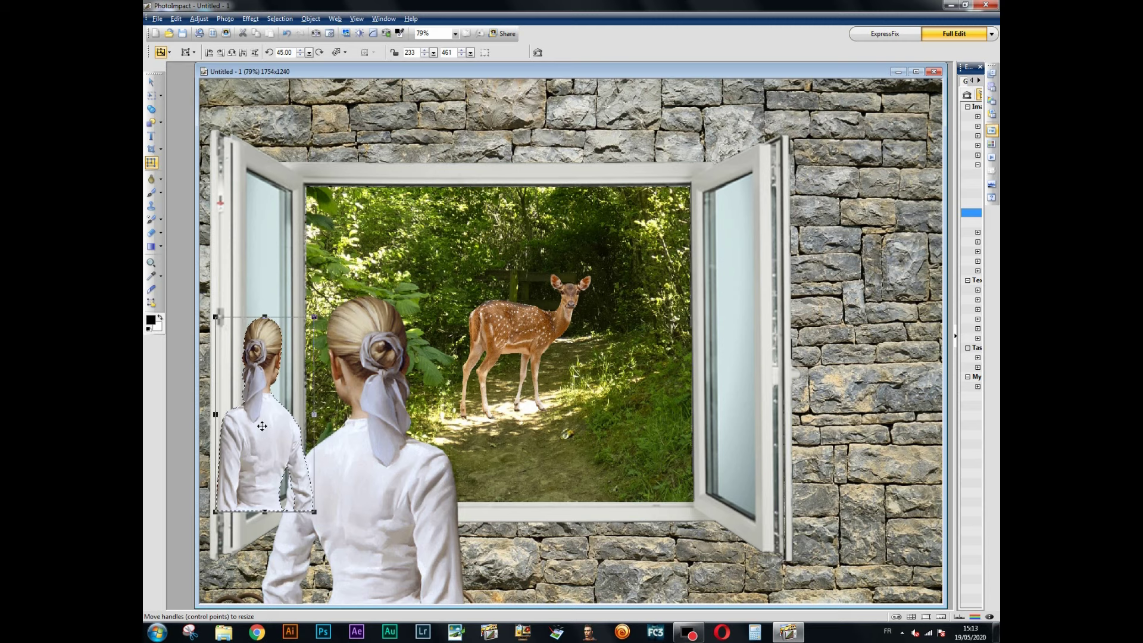
Step: Soften the mirrored woman's edges to 25 and move her slightly up on the left window pane
click(153, 83)
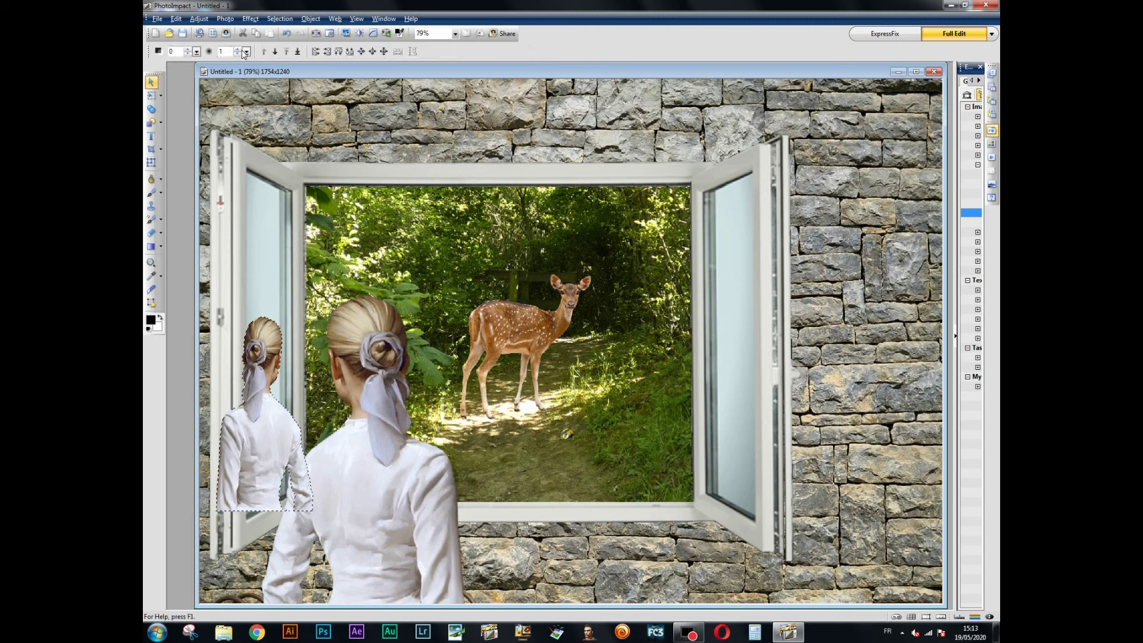
drag(247, 55, 256, 60)
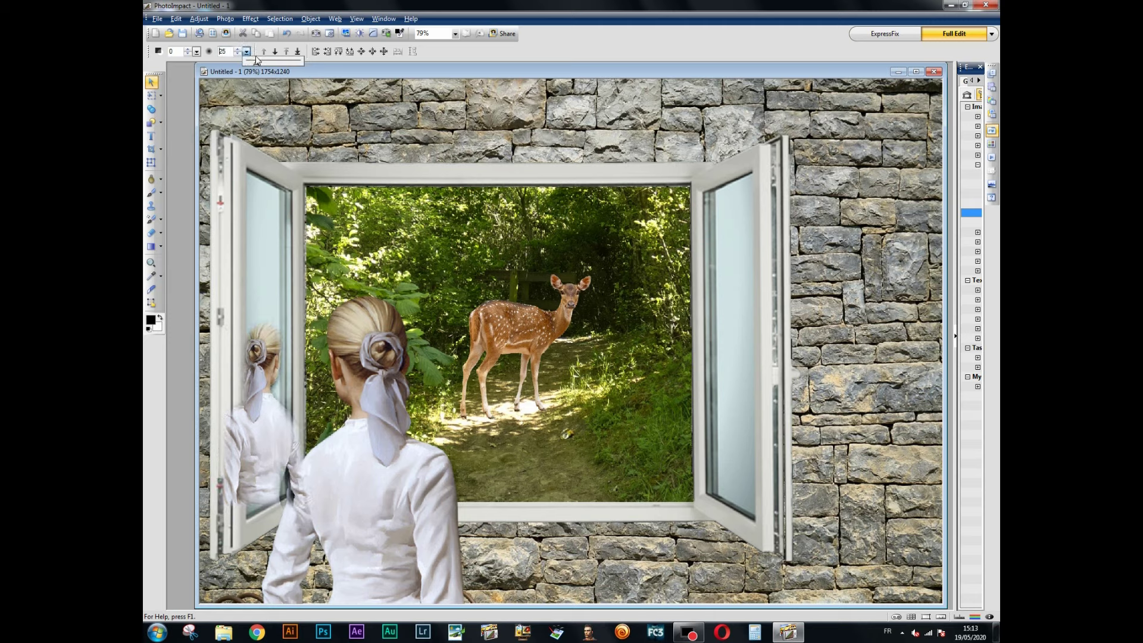
drag(269, 365, 270, 349)
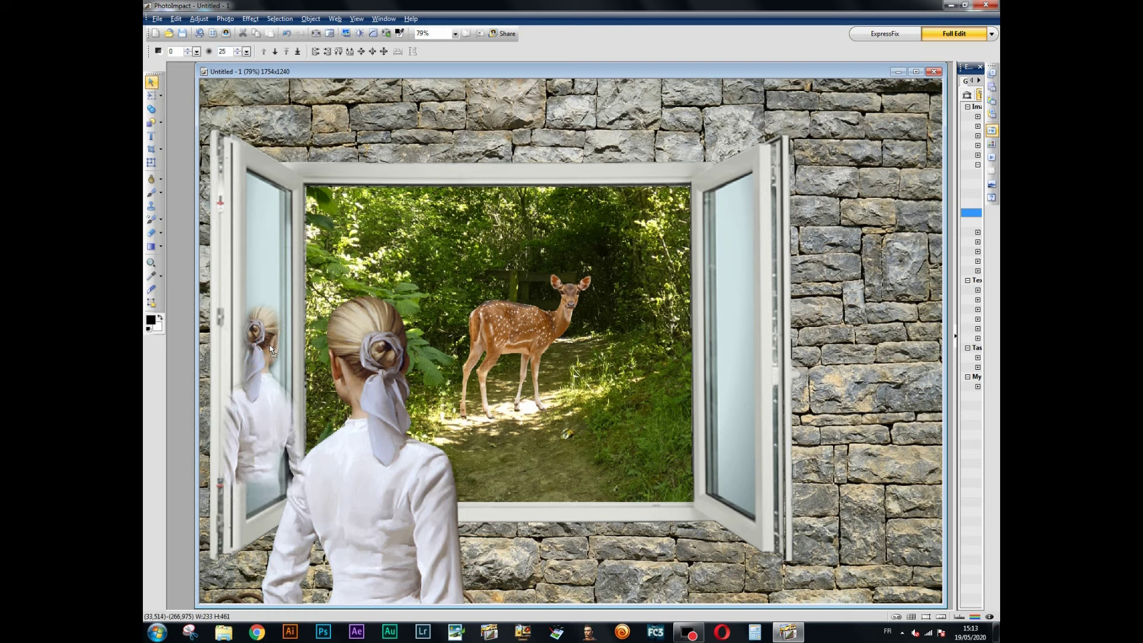
Step: Erase the parts of the mirrored woman beyond both sides of the left glass using a vertical line eraser at size 300
click(161, 235)
click(174, 238)
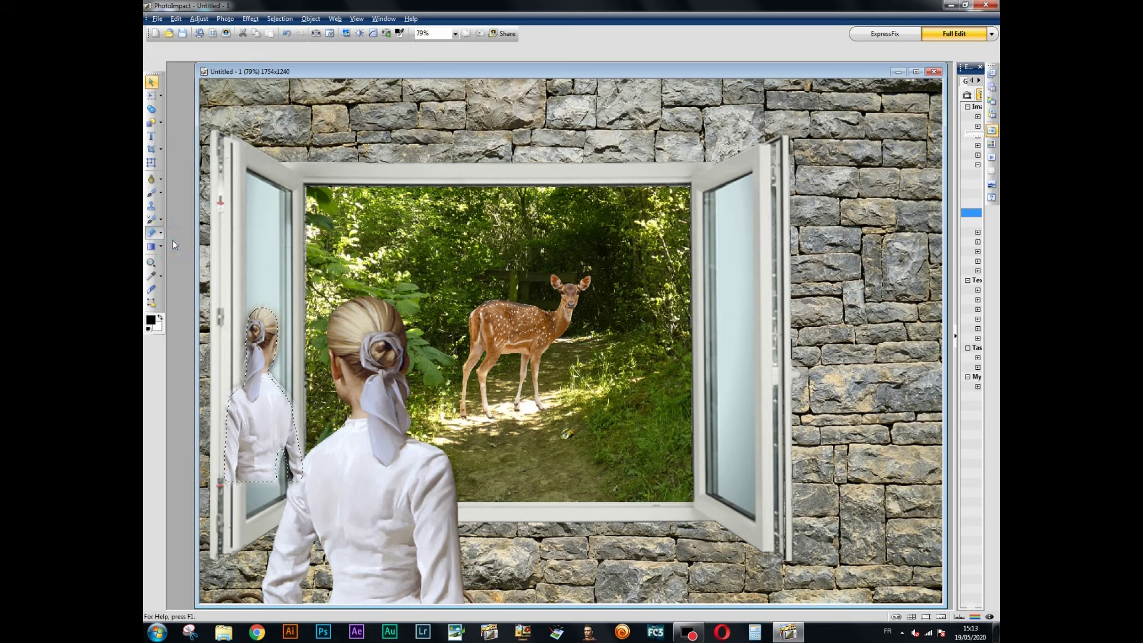
click(167, 52)
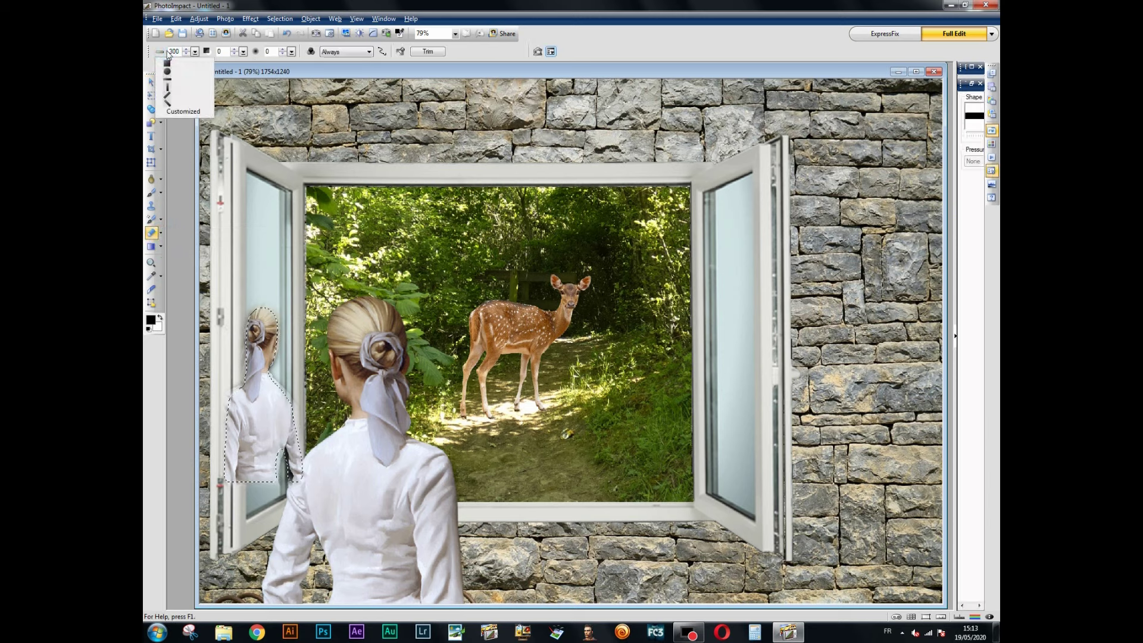
click(172, 91)
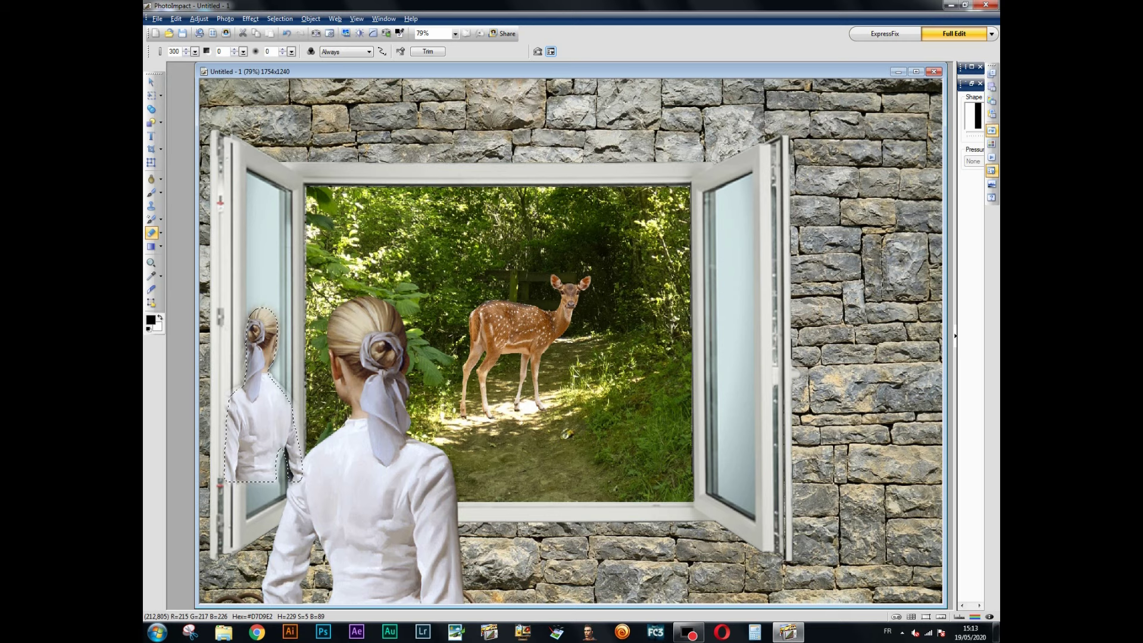
click(293, 440)
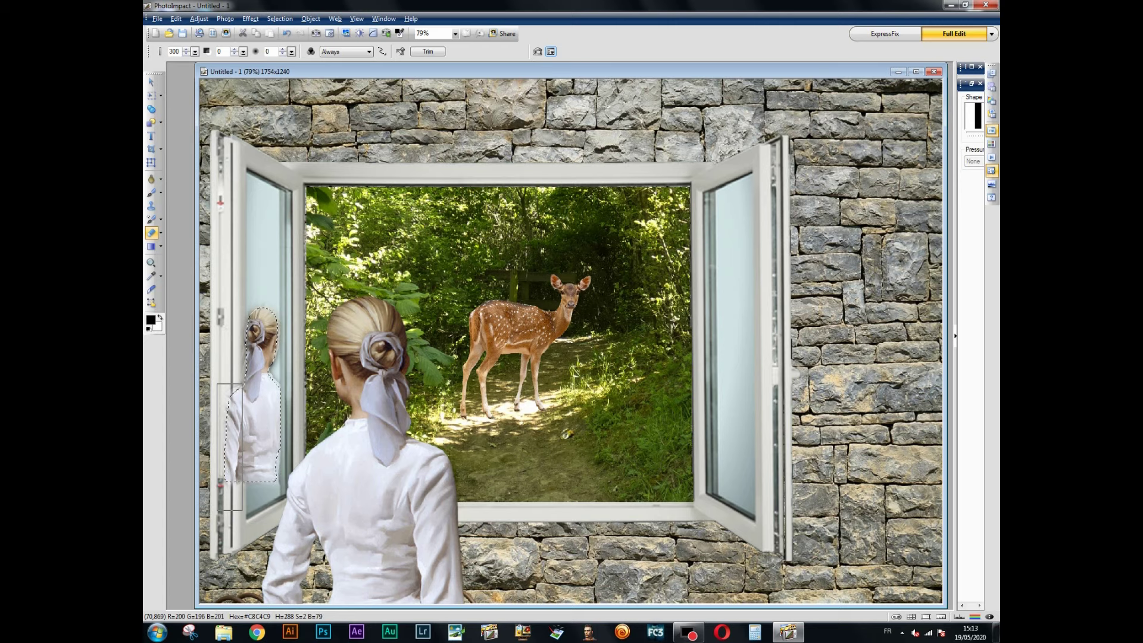
click(231, 447)
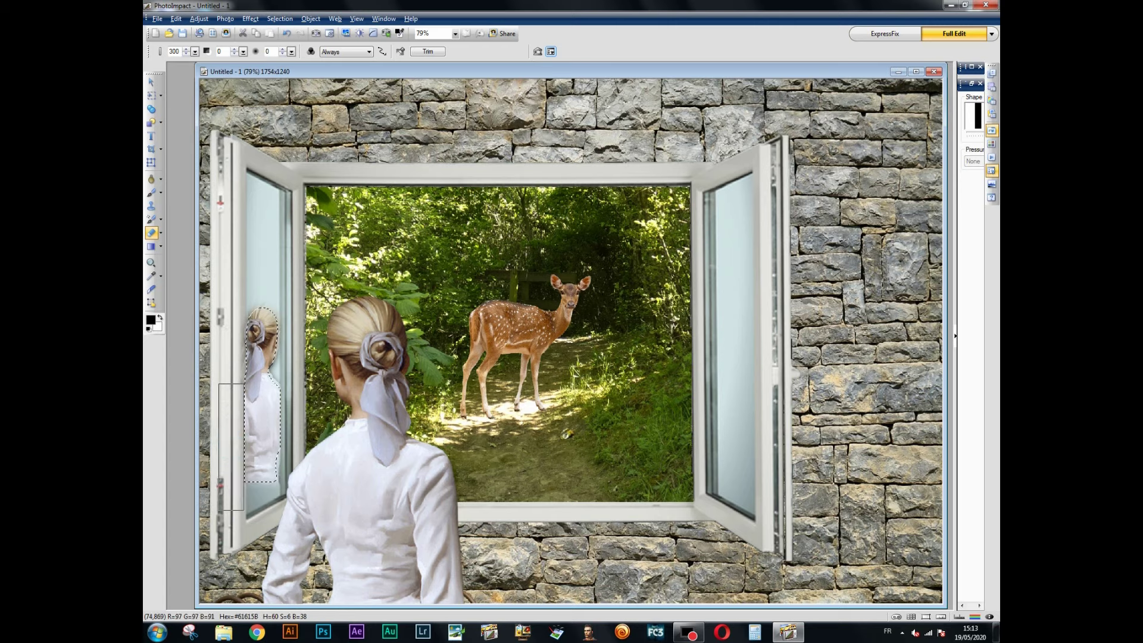
Step: Move the mirrored woman slightly down within the left pane and set her transparency to 45
click(151, 82)
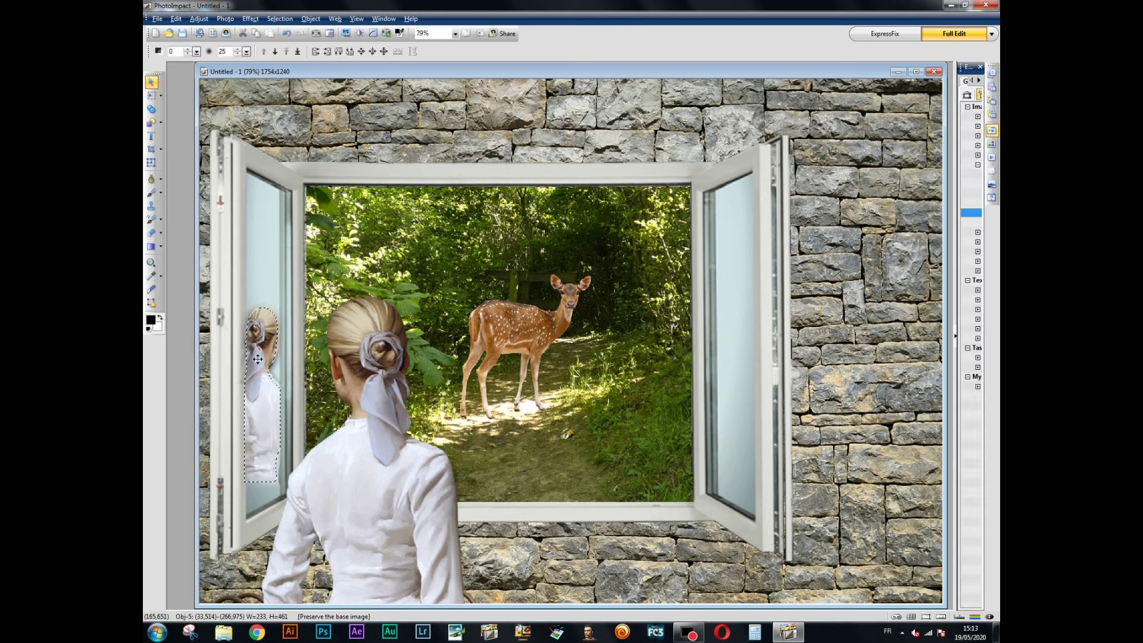
click(262, 405)
drag(261, 405, 266, 419)
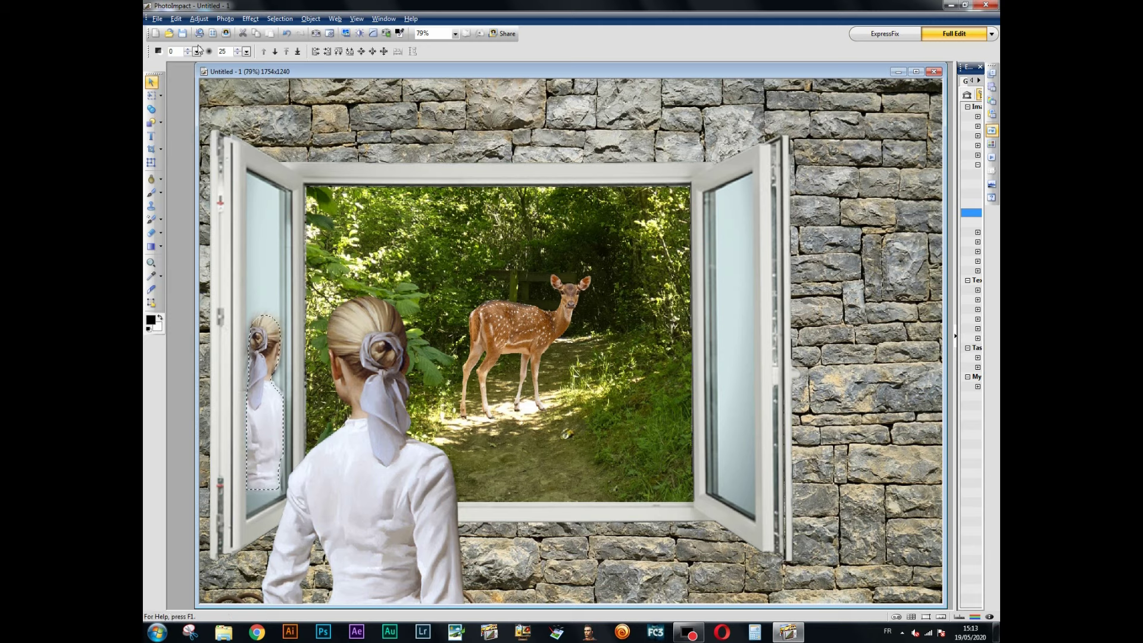
drag(196, 52, 221, 59)
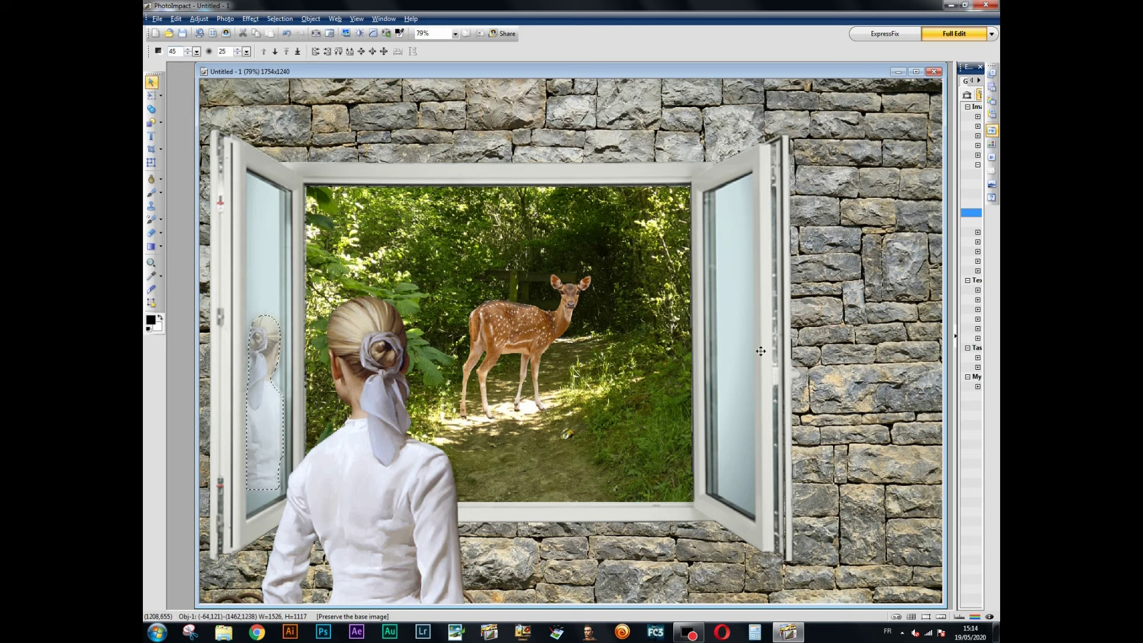
Step: Duplicate the forest photo and shift the copy left and slightly up, over the left window pane
click(570, 391)
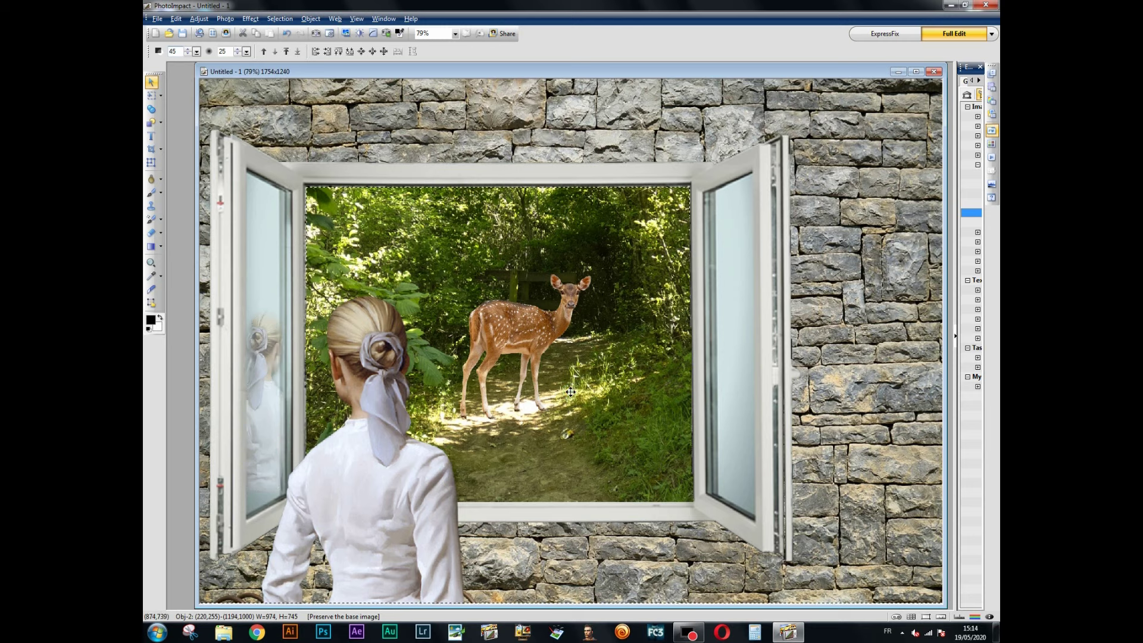
right_click(600, 390)
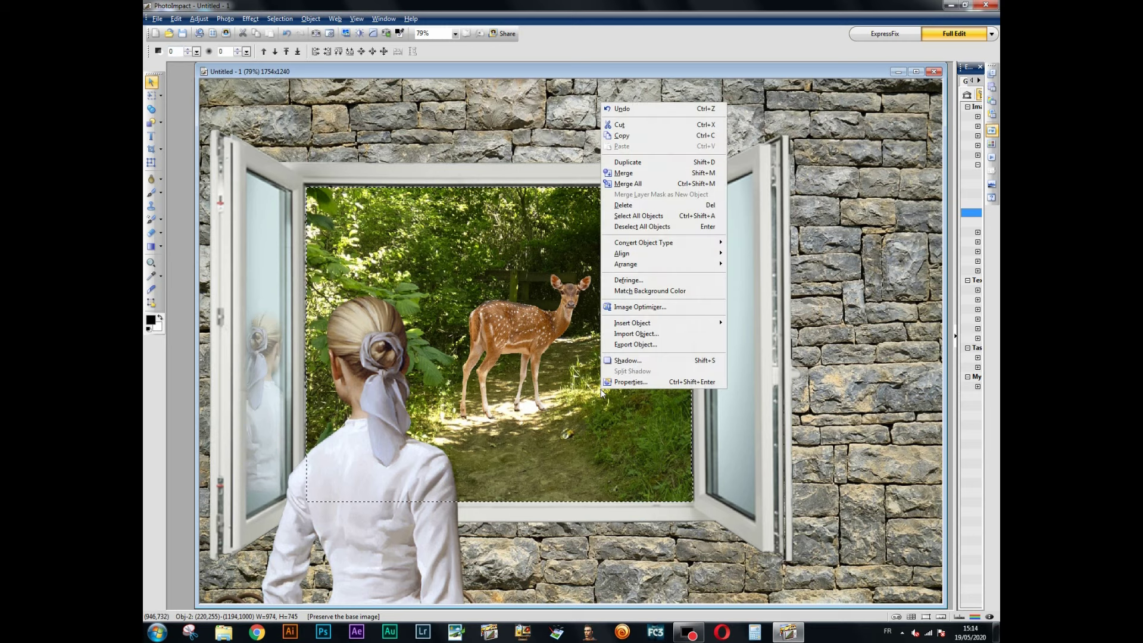
click(646, 163)
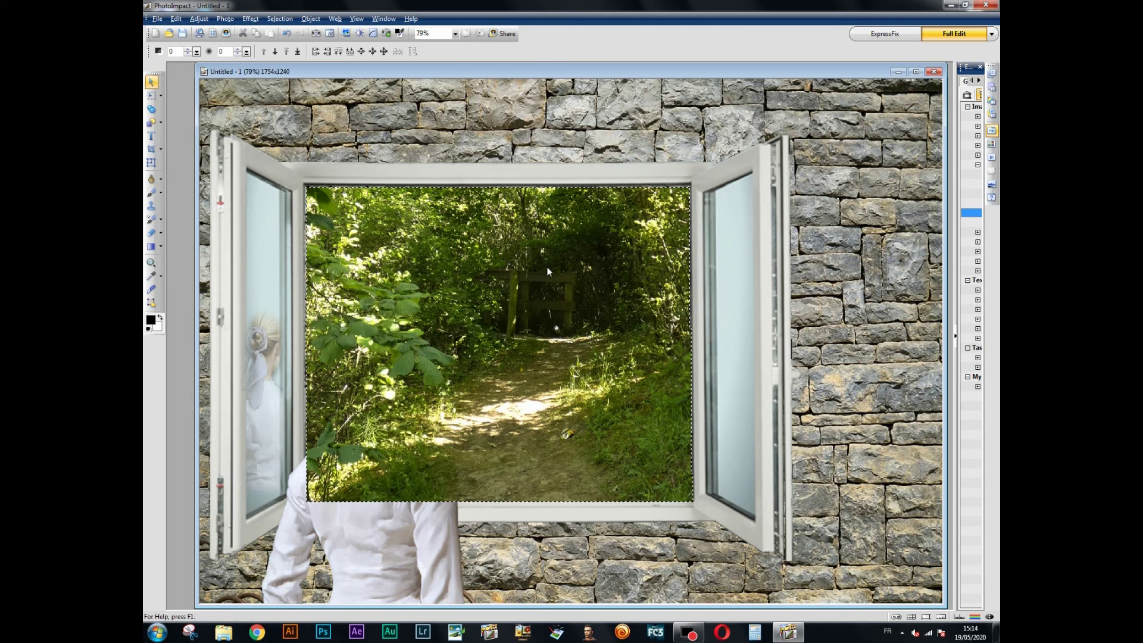
drag(554, 259, 534, 241)
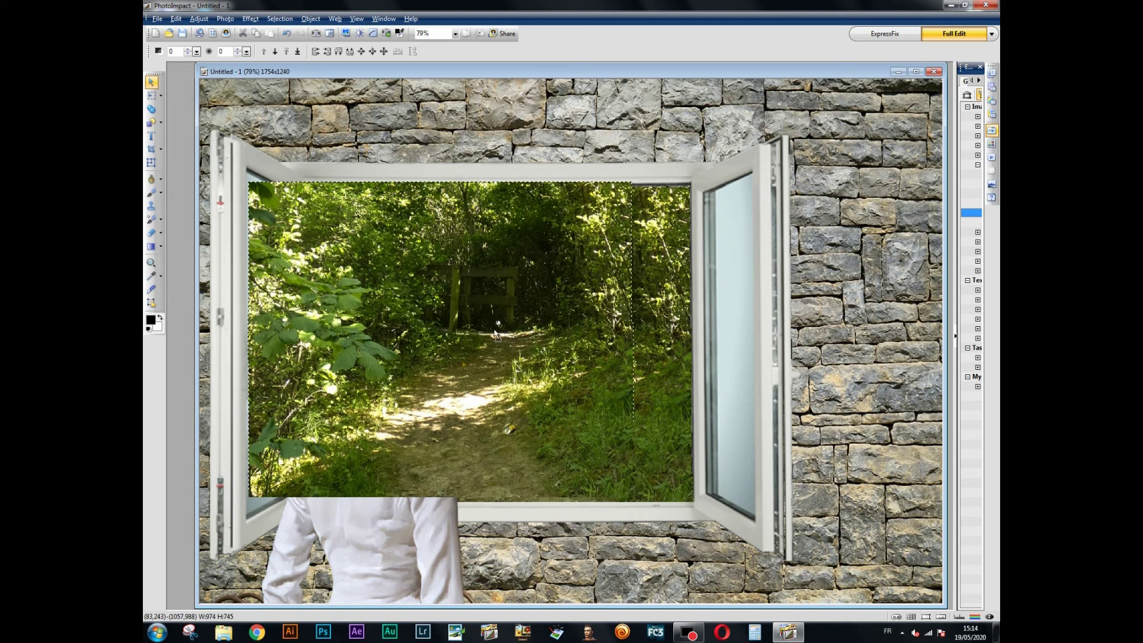
Step: Narrow the forest photo copy to 113 pixels wide and place it over the left window pane
click(150, 164)
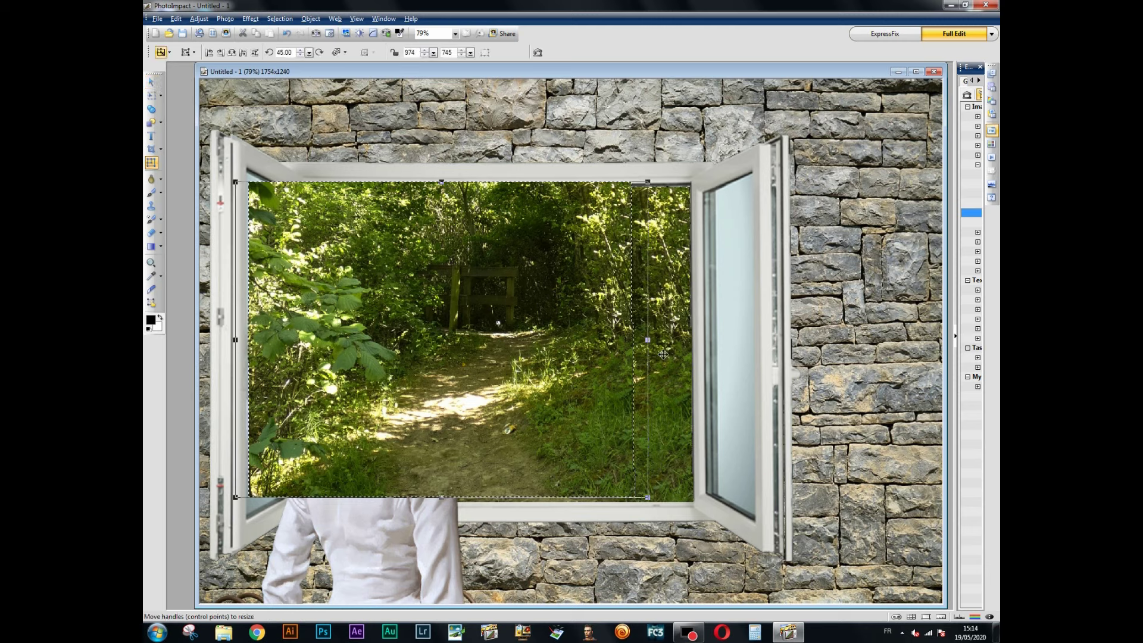
drag(647, 340, 281, 321)
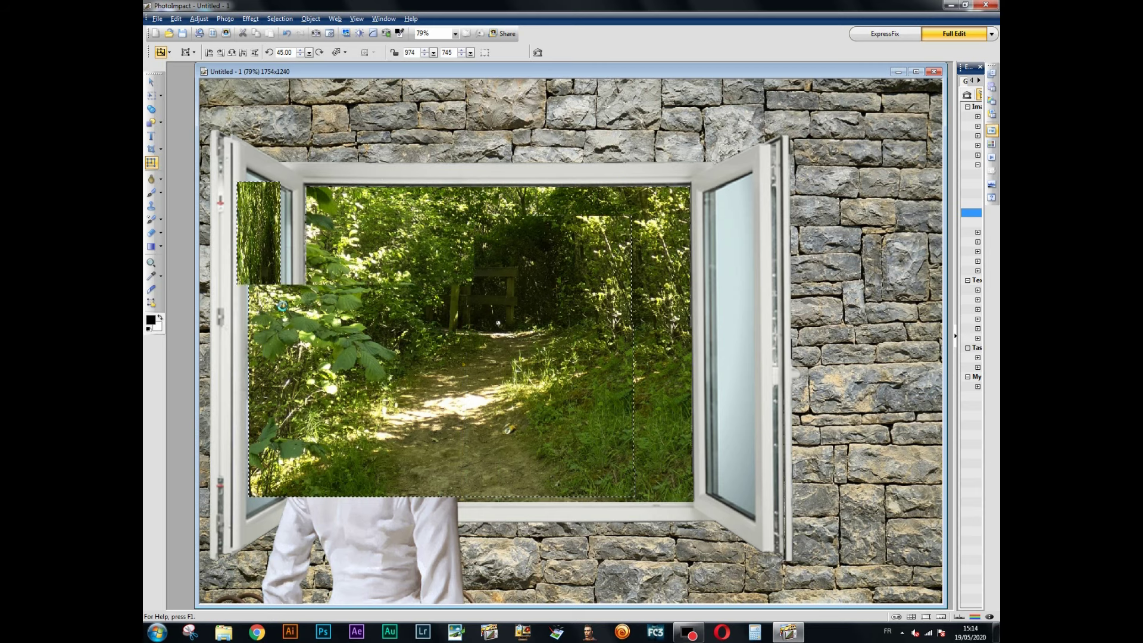
drag(259, 270, 265, 281)
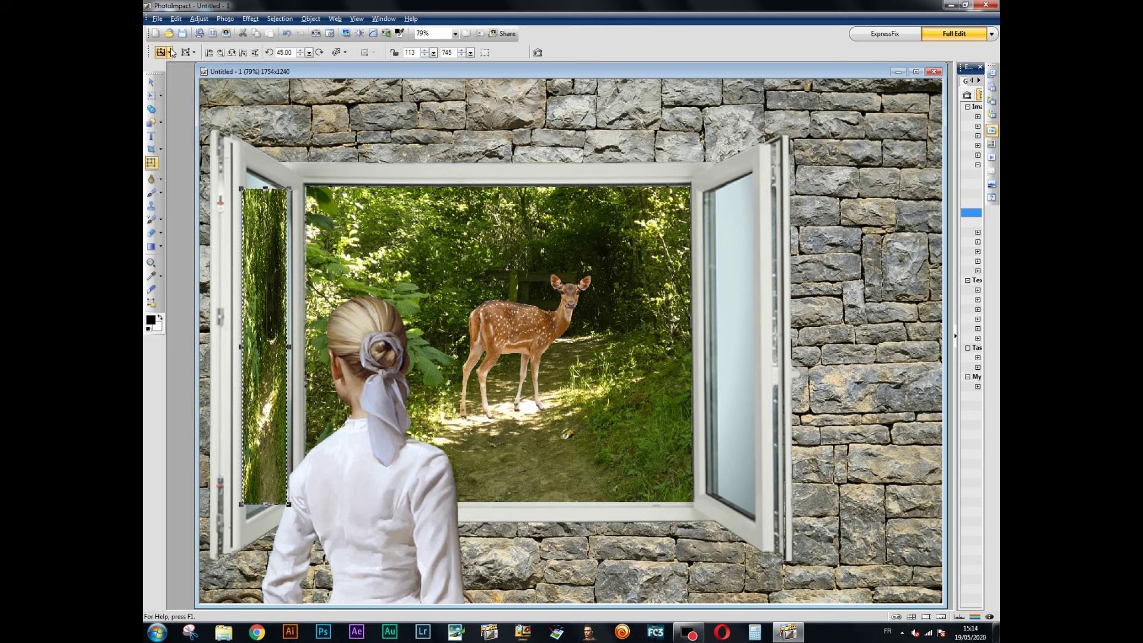
Step: Distort the narrowed forest copy so its corners match the slanted outline of the left window glass
click(171, 51)
click(178, 97)
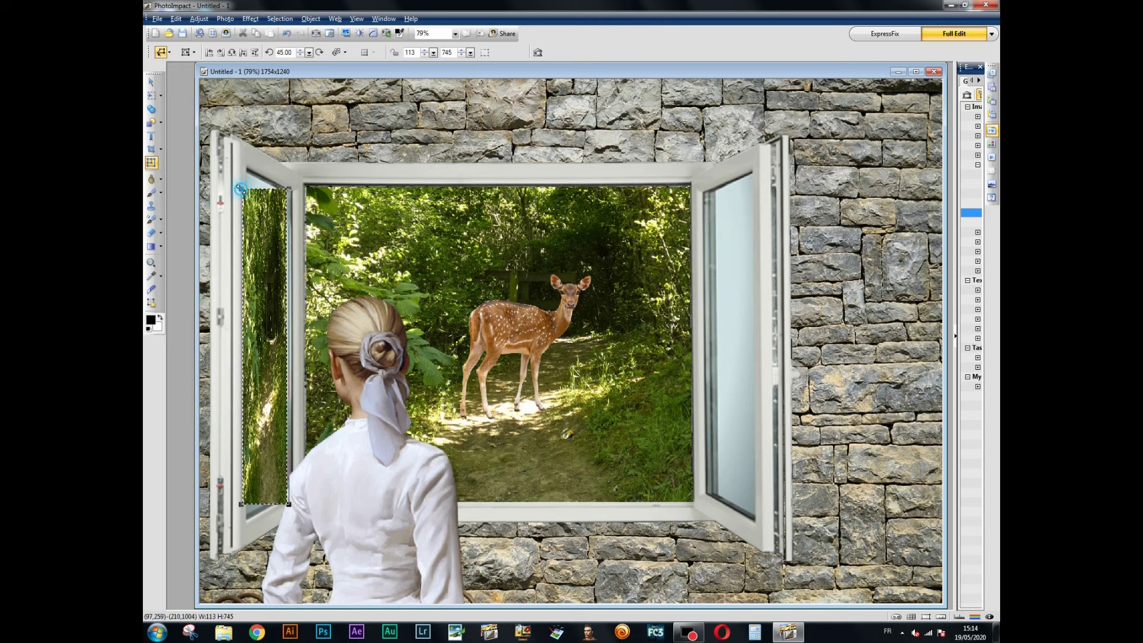
drag(240, 189, 246, 169)
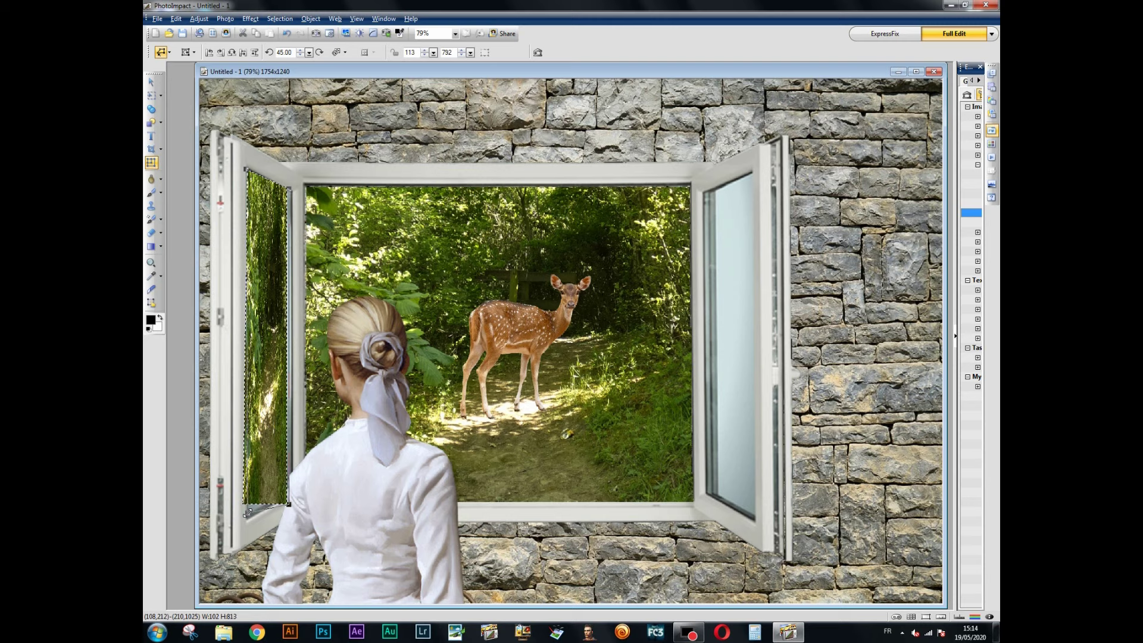
drag(247, 512, 291, 496)
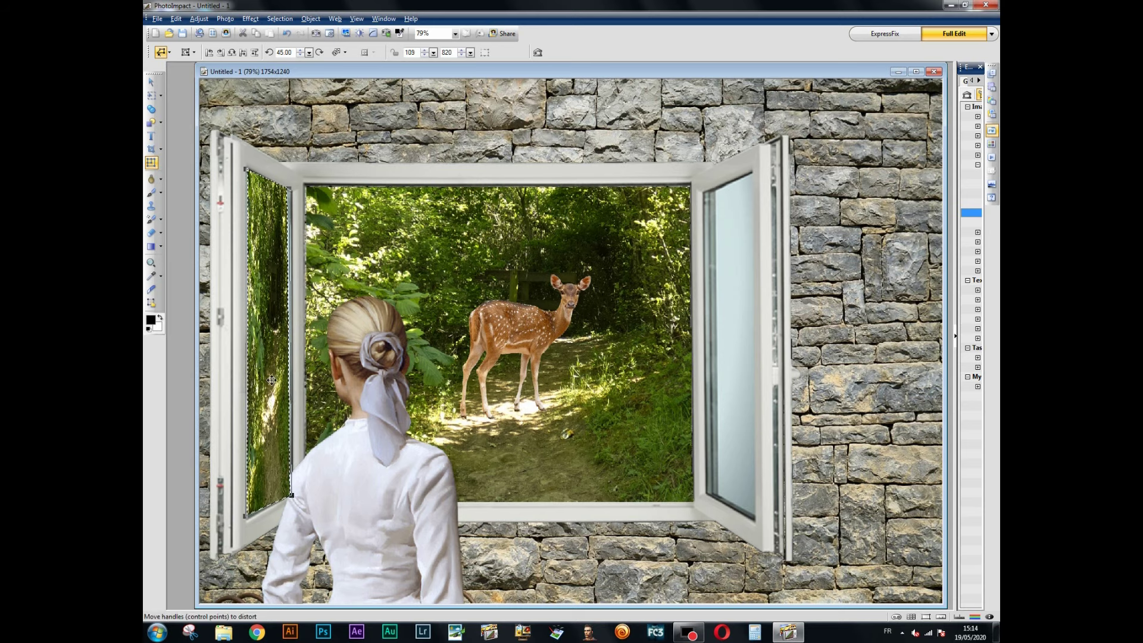
Step: Set the left pane's forest reflection to 70 transparency and place a duplicate of it over the right window pane
click(151, 82)
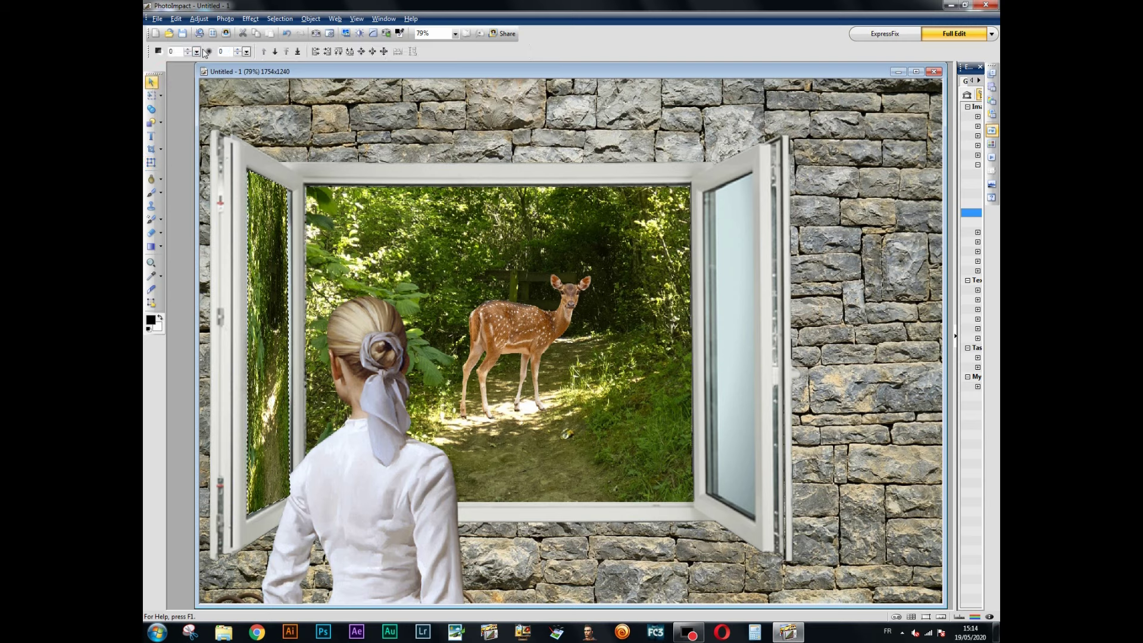
drag(199, 53, 237, 63)
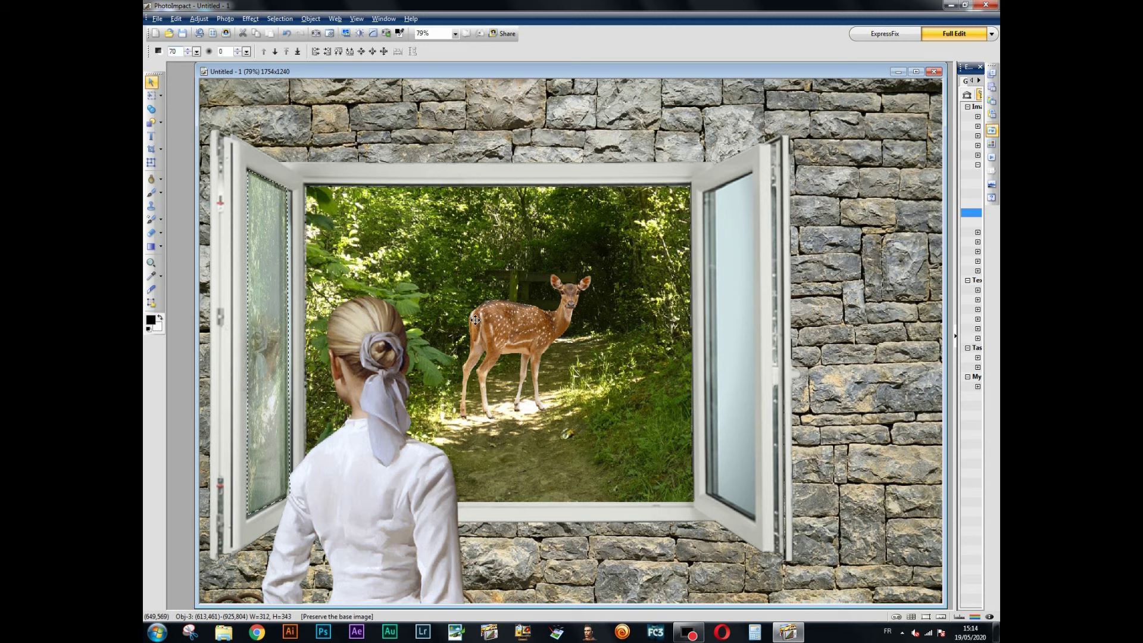
right_click(270, 285)
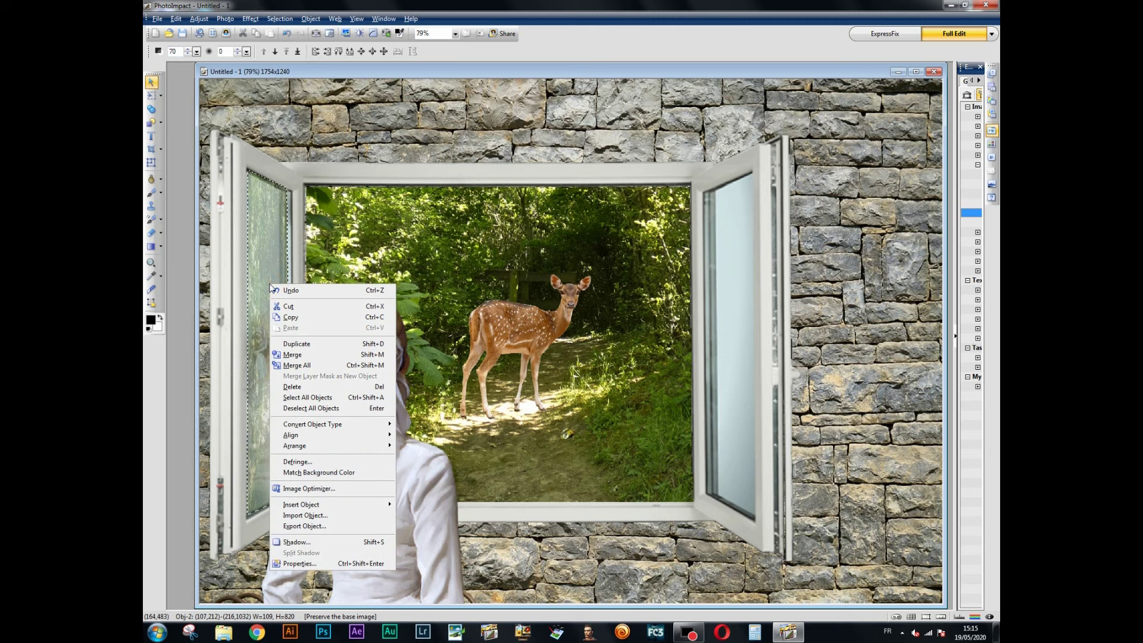
click(306, 346)
drag(267, 248, 736, 263)
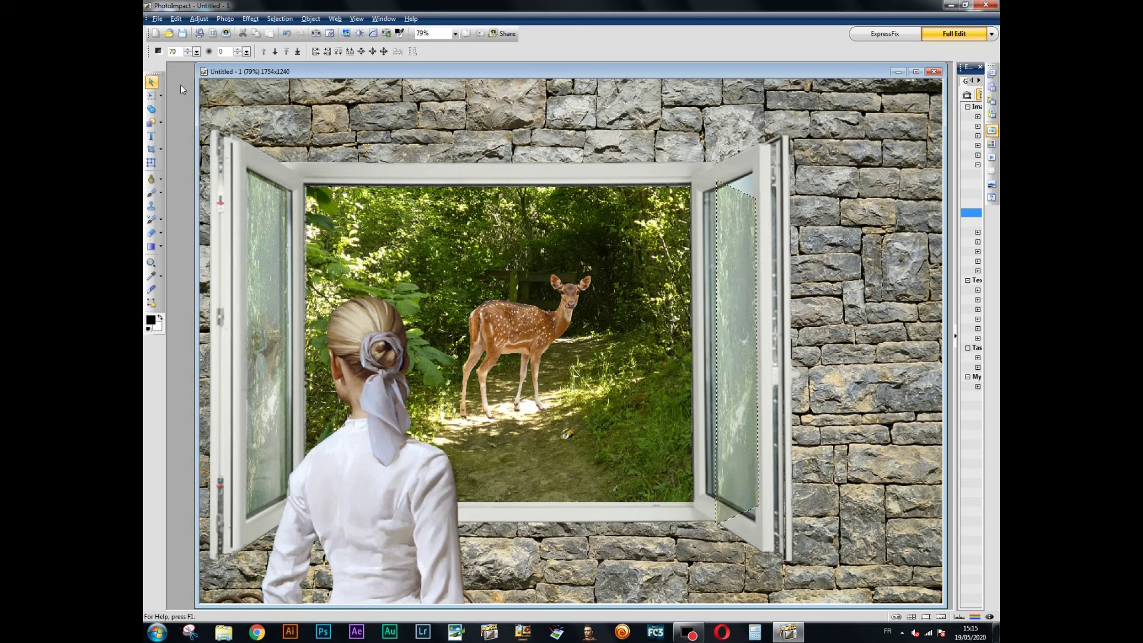
Step: Distort the duplicated forest reflection so its corners fit the slanted glass of the right window pane
click(150, 165)
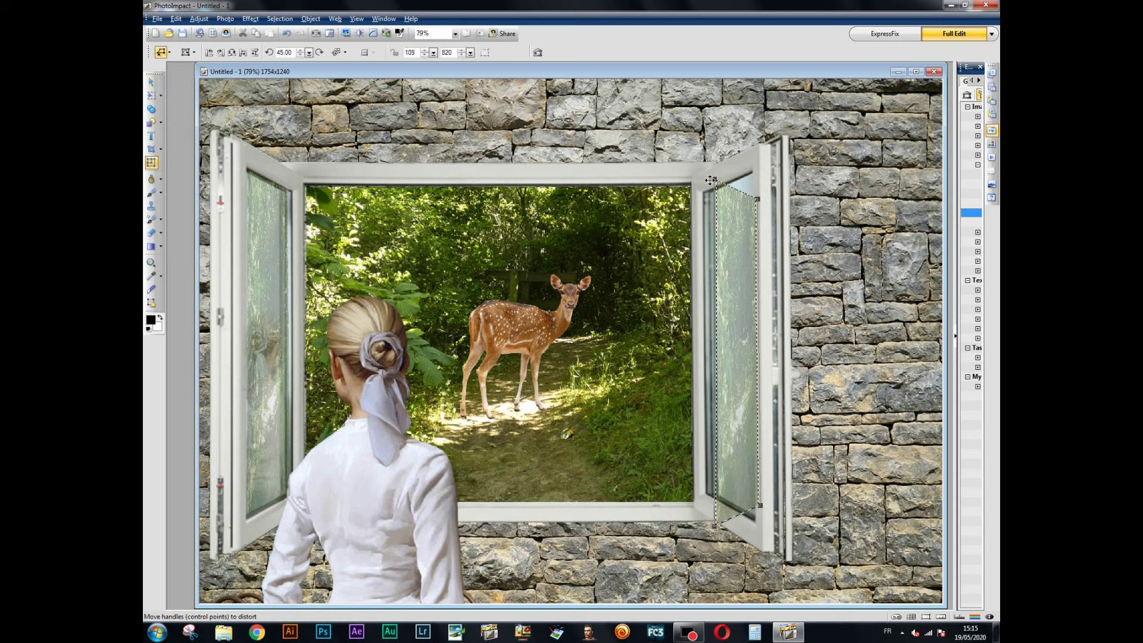
drag(710, 179, 752, 173)
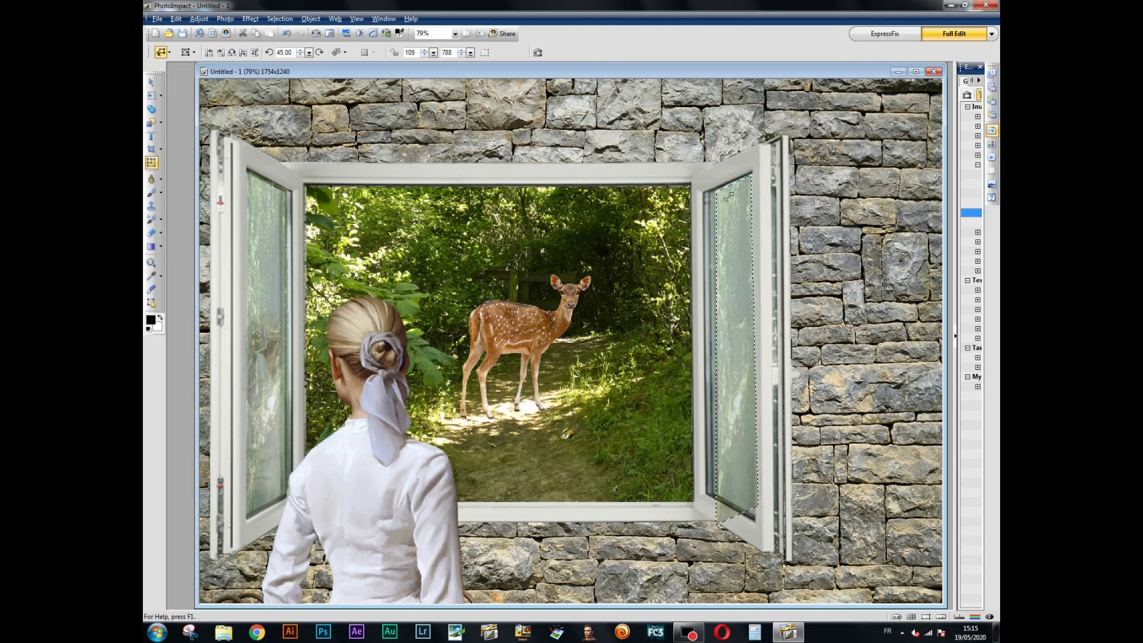
drag(761, 502, 718, 492)
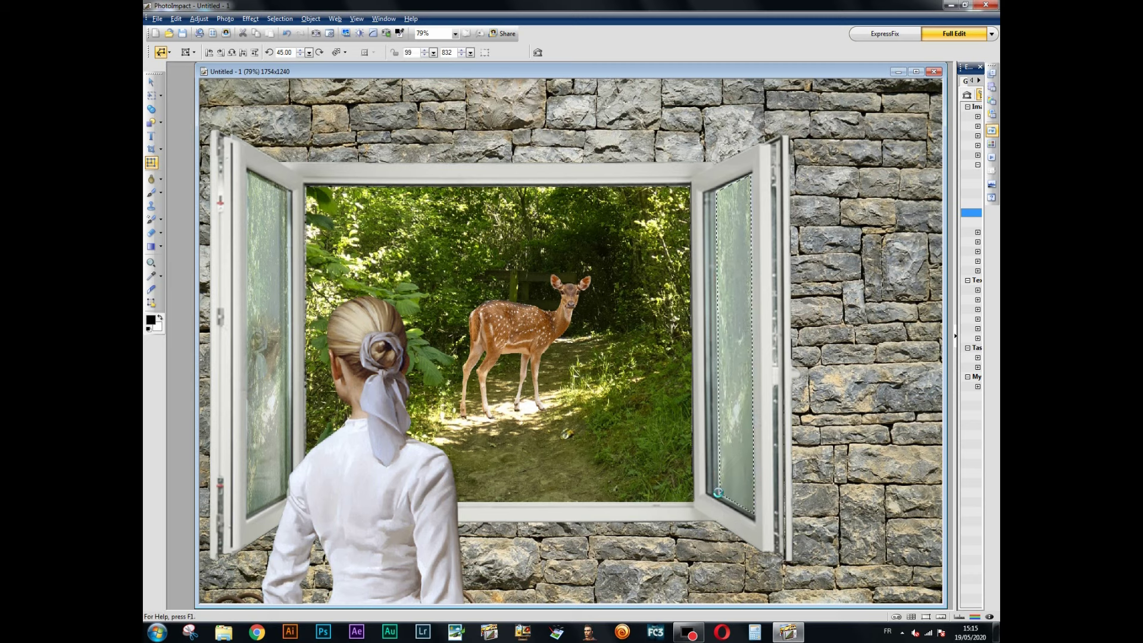
click(903, 378)
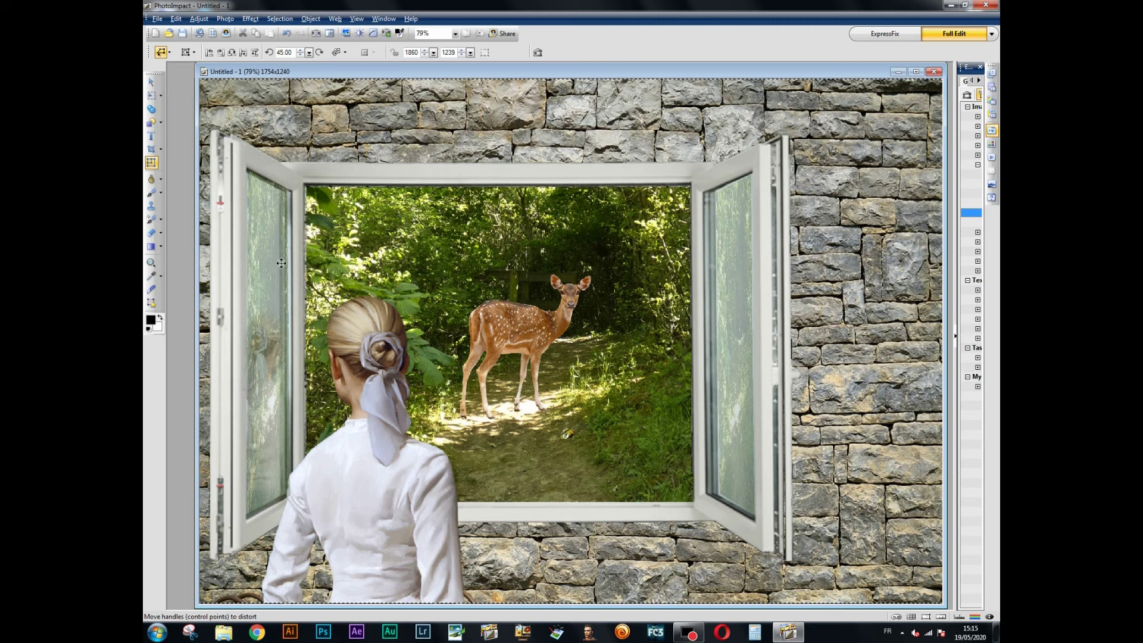
Step: Move the left forest reflection aside, bring the mirrored woman forward one level, and return the reflection to the left glass
click(256, 233)
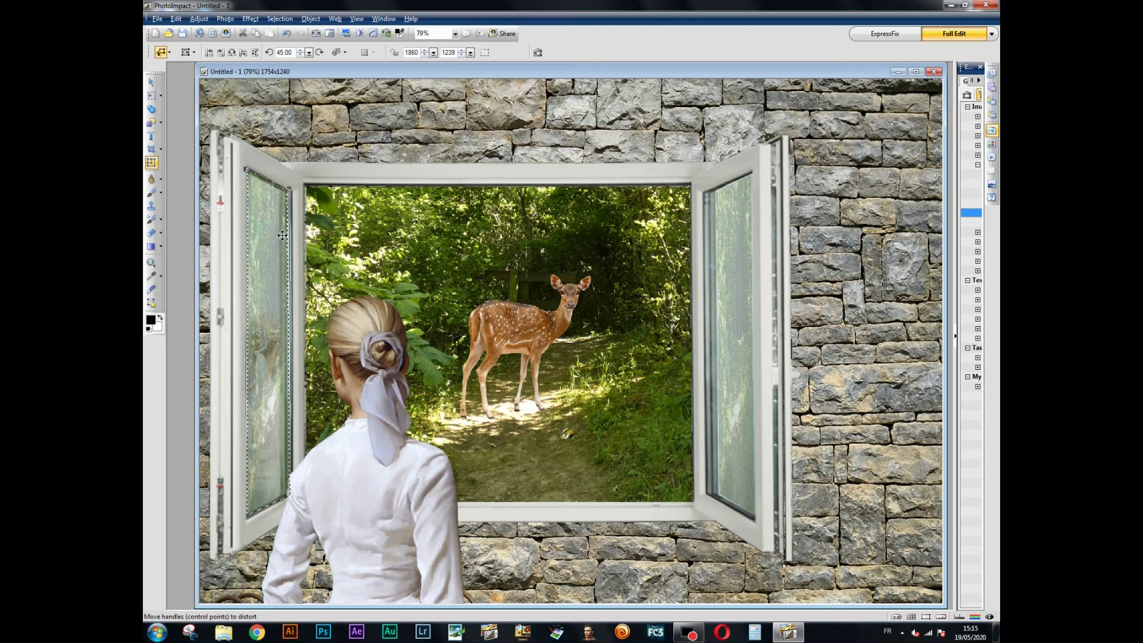
key(ctrl+v)
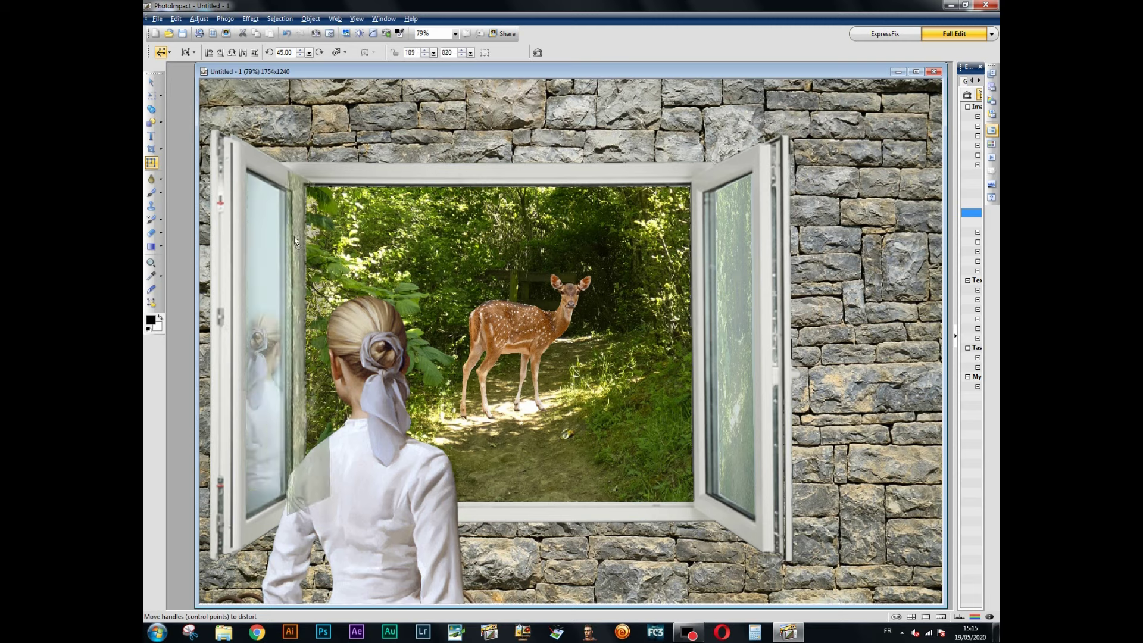
drag(294, 237, 312, 214)
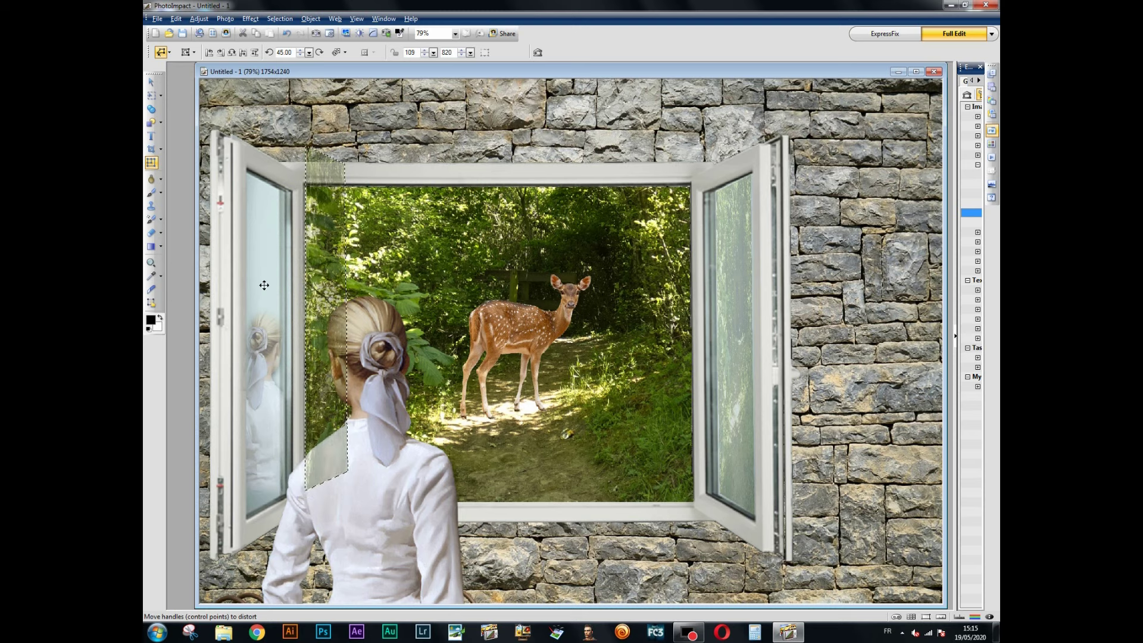
click(269, 342)
right_click(269, 343)
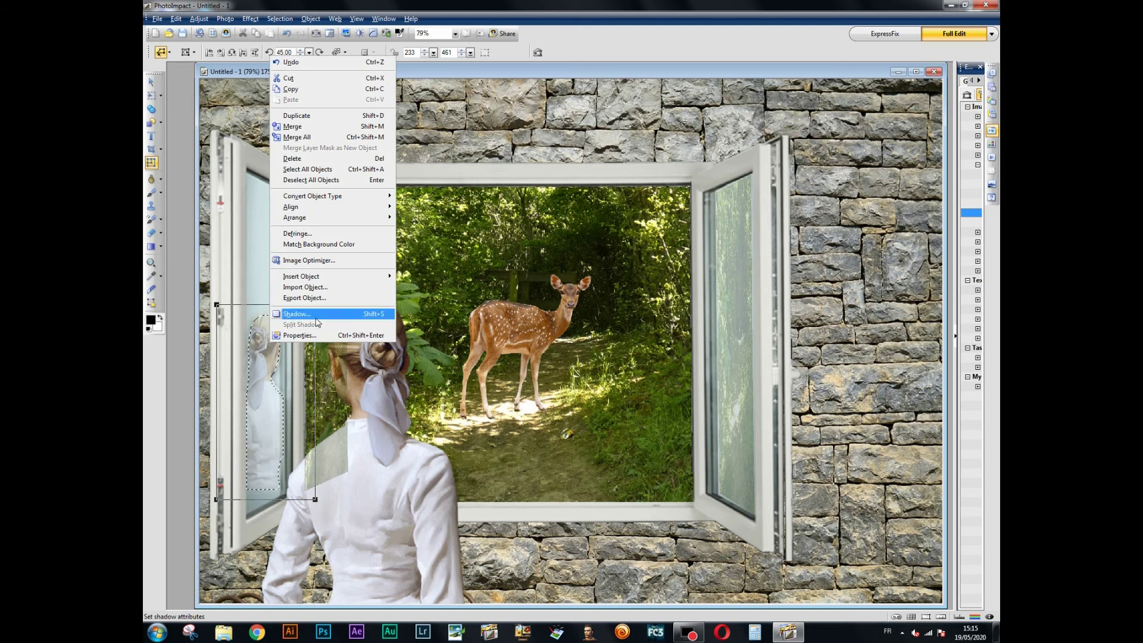
mouse_move(357, 218)
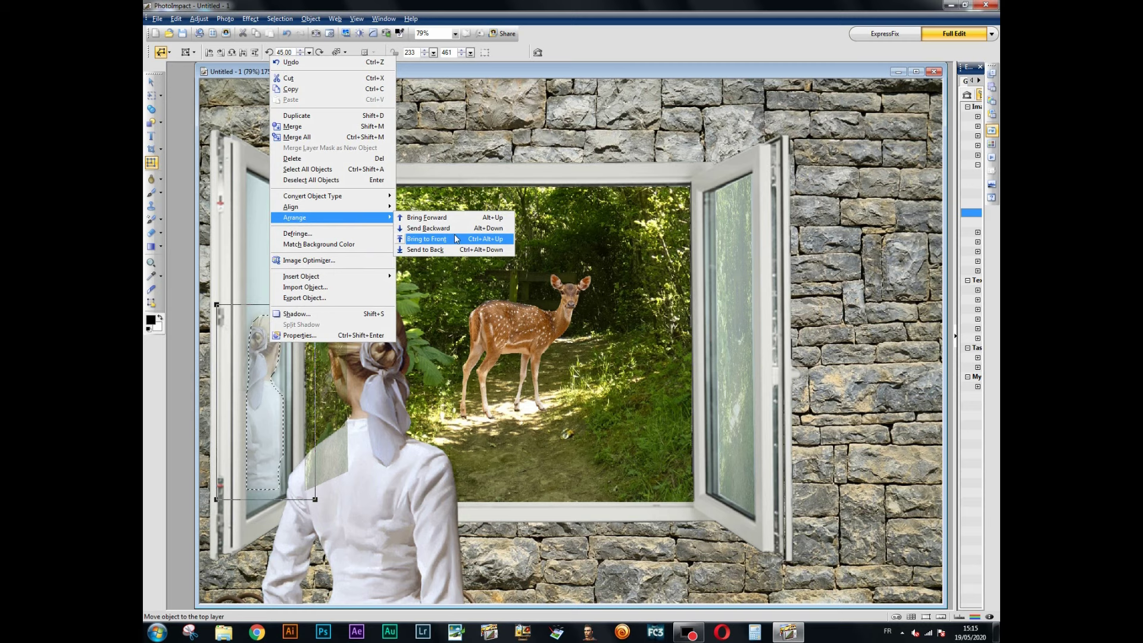
click(488, 219)
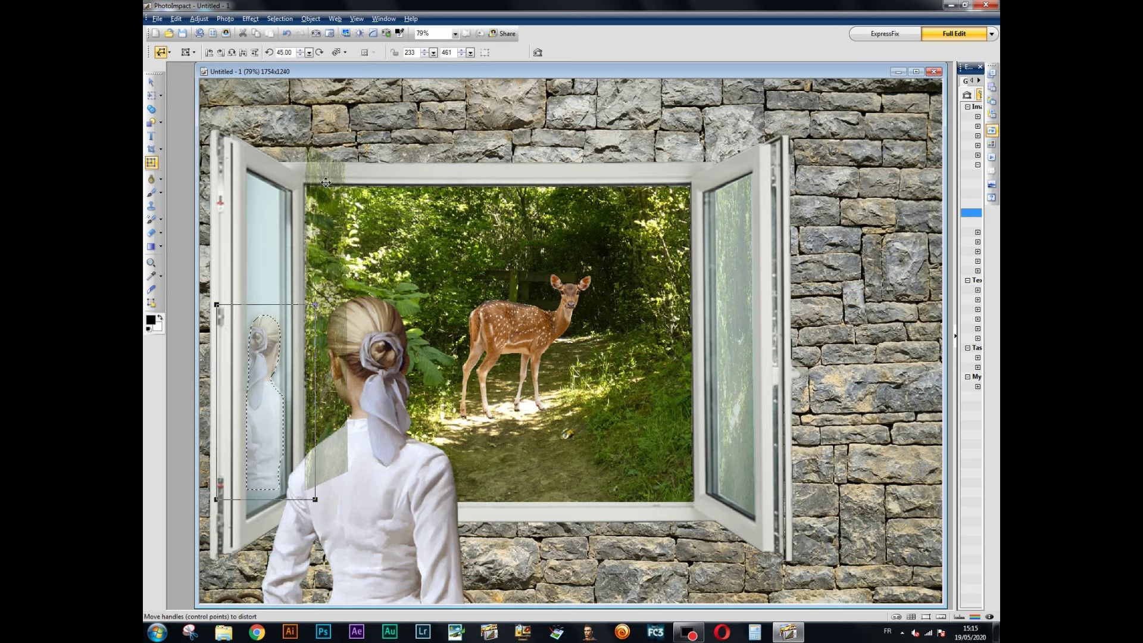
drag(326, 182, 266, 208)
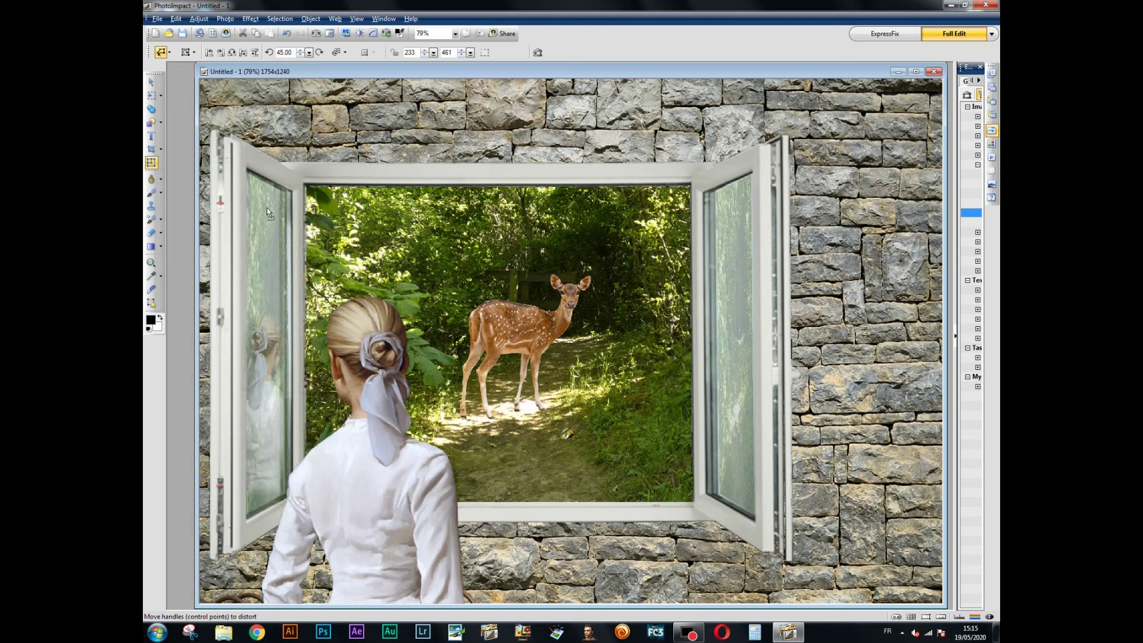
click(266, 209)
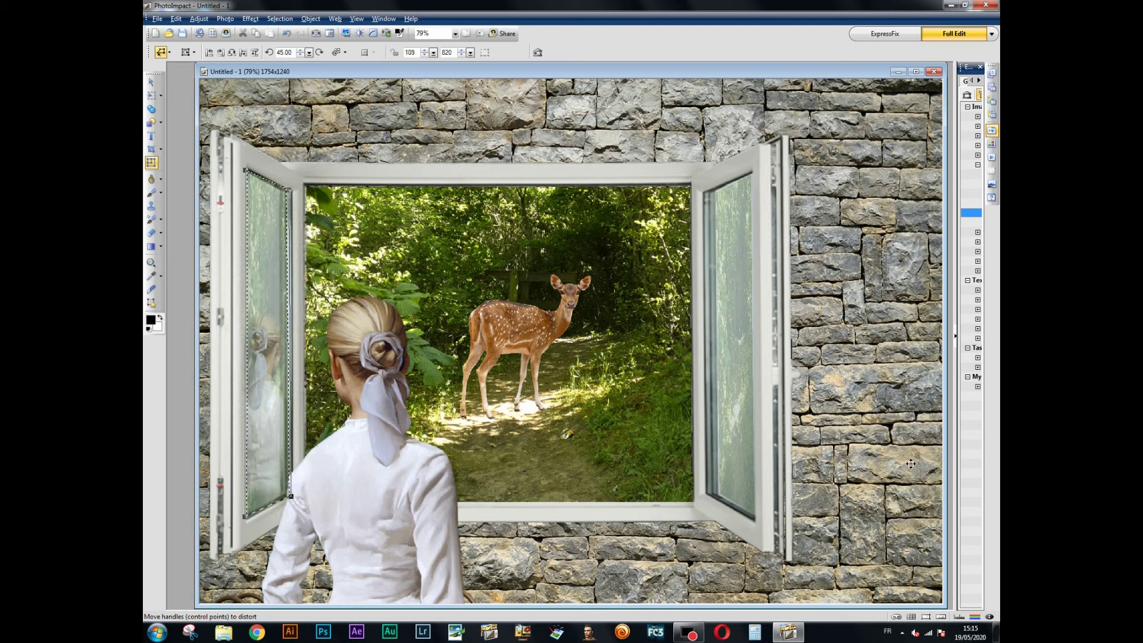
click(825, 410)
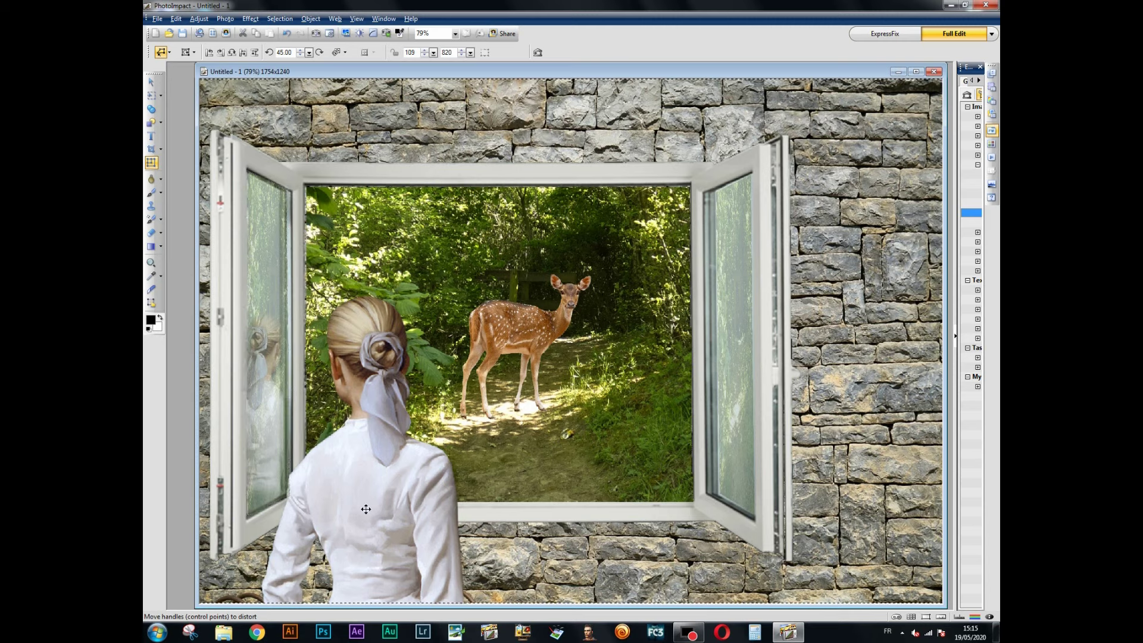
Step: Add a black perspective shadow to the woman, slanting up and to the right behind her
click(404, 488)
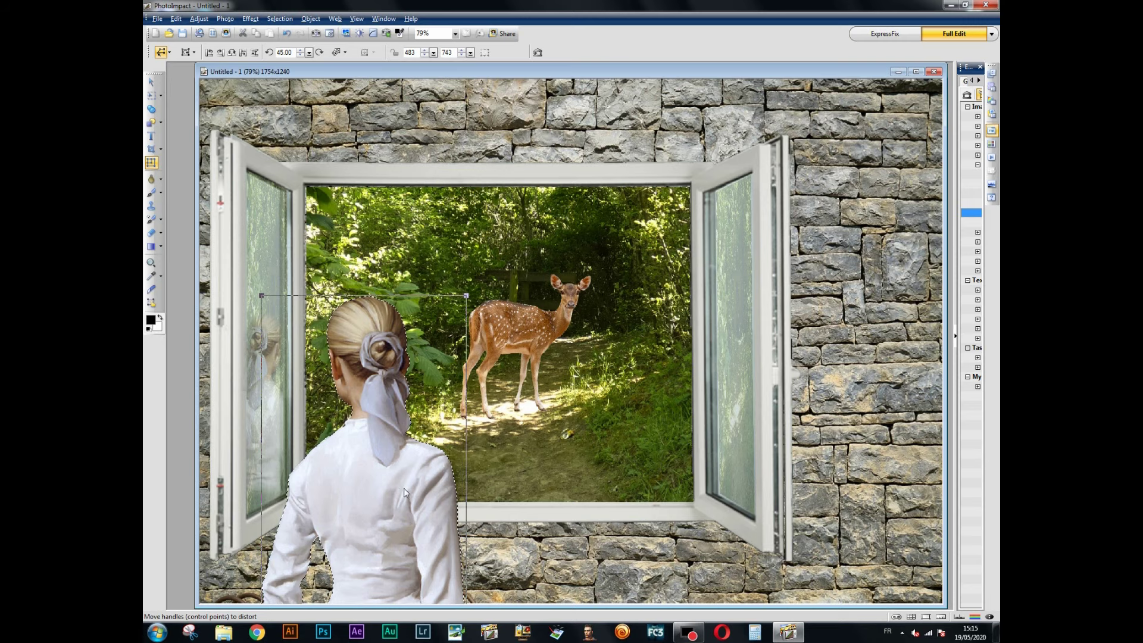
right_click(404, 490)
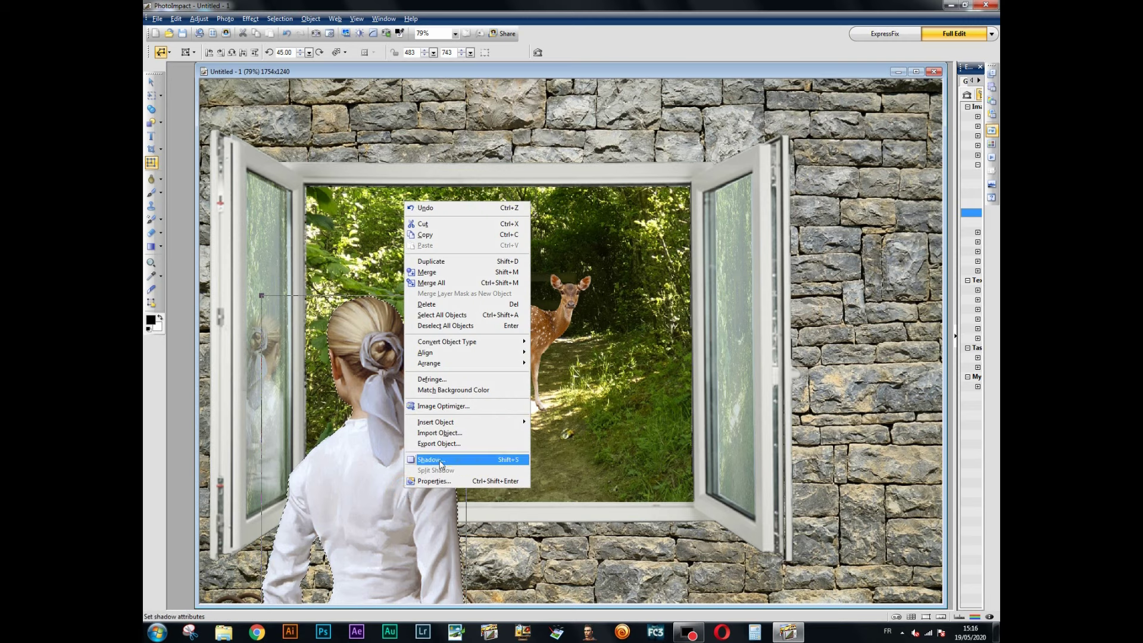
click(440, 461)
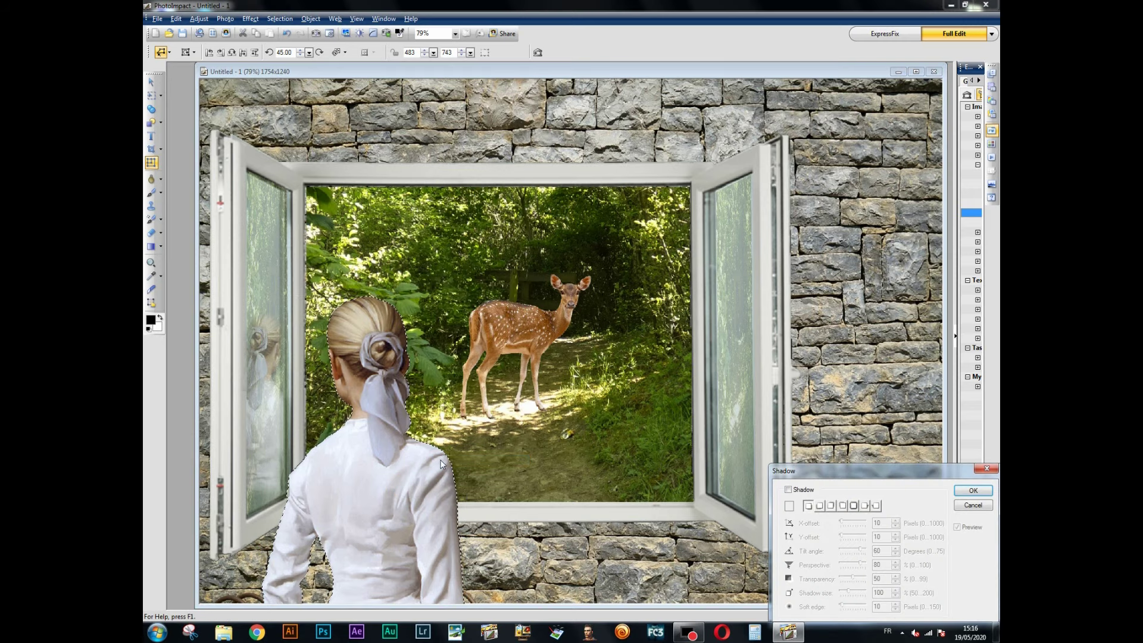
click(788, 489)
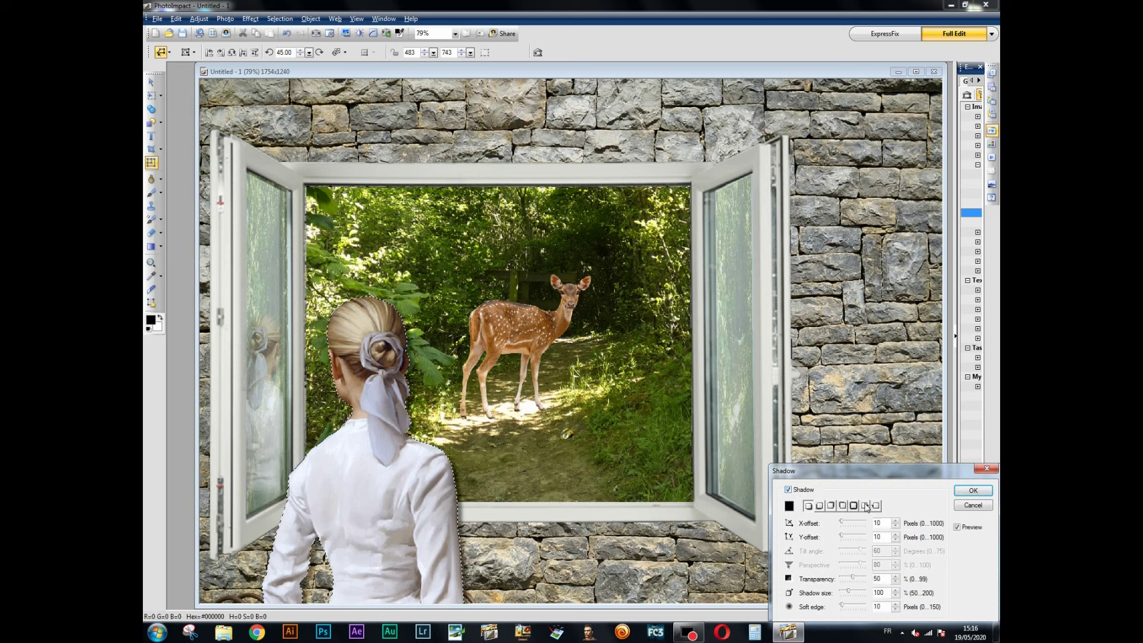
click(866, 506)
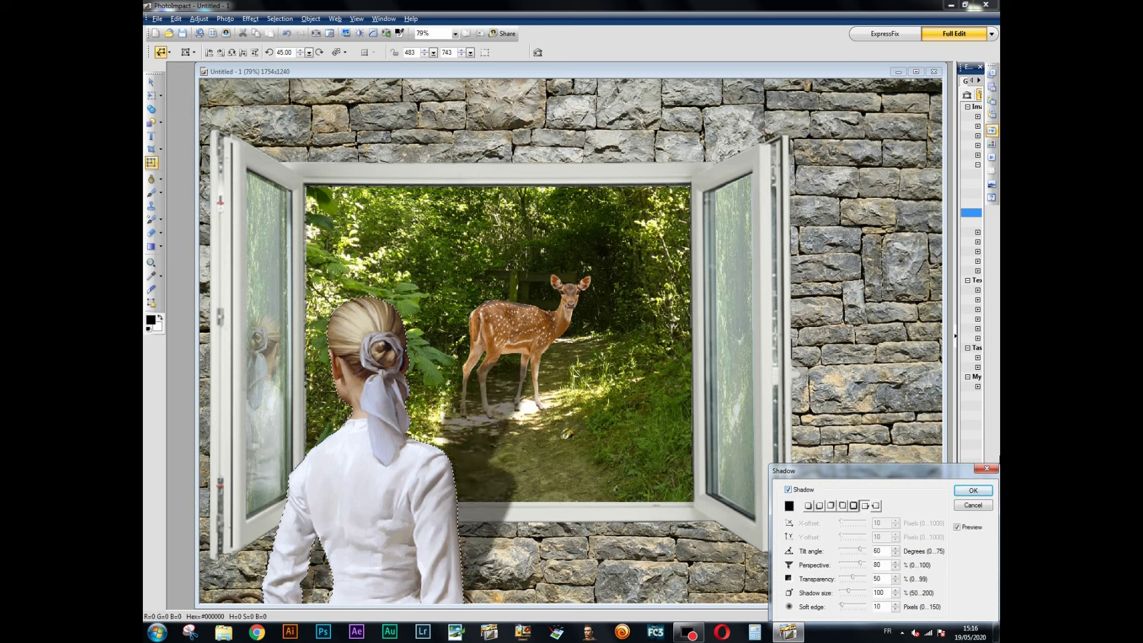
click(973, 491)
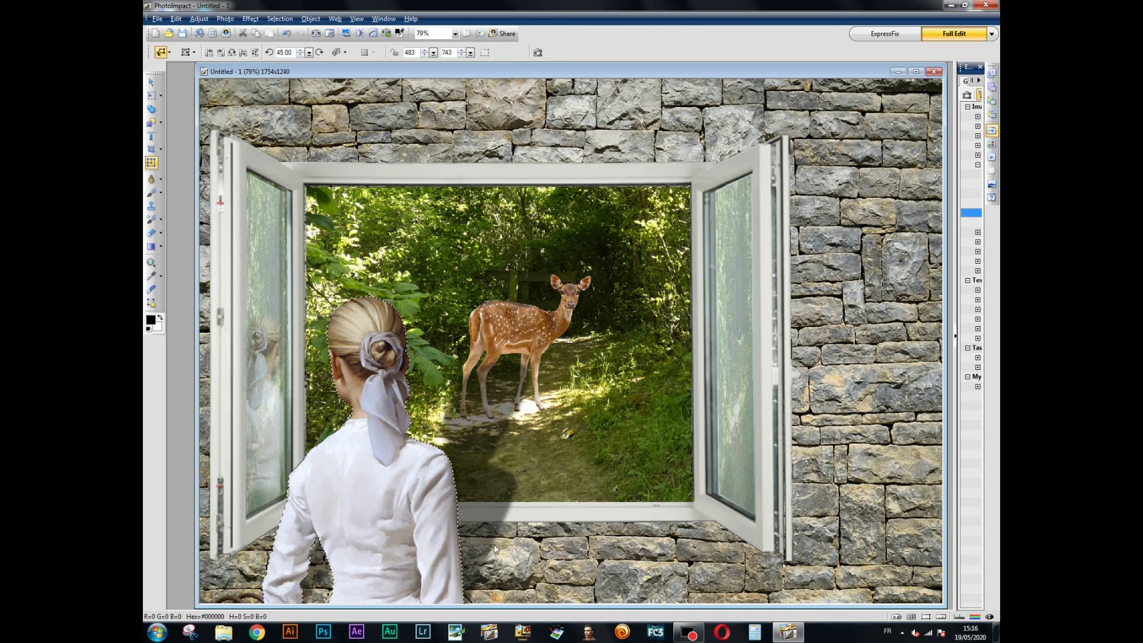
Step: Split the shadow from the woman and erase its part over the forest view using a horizontal line eraser at size 300
right_click(417, 492)
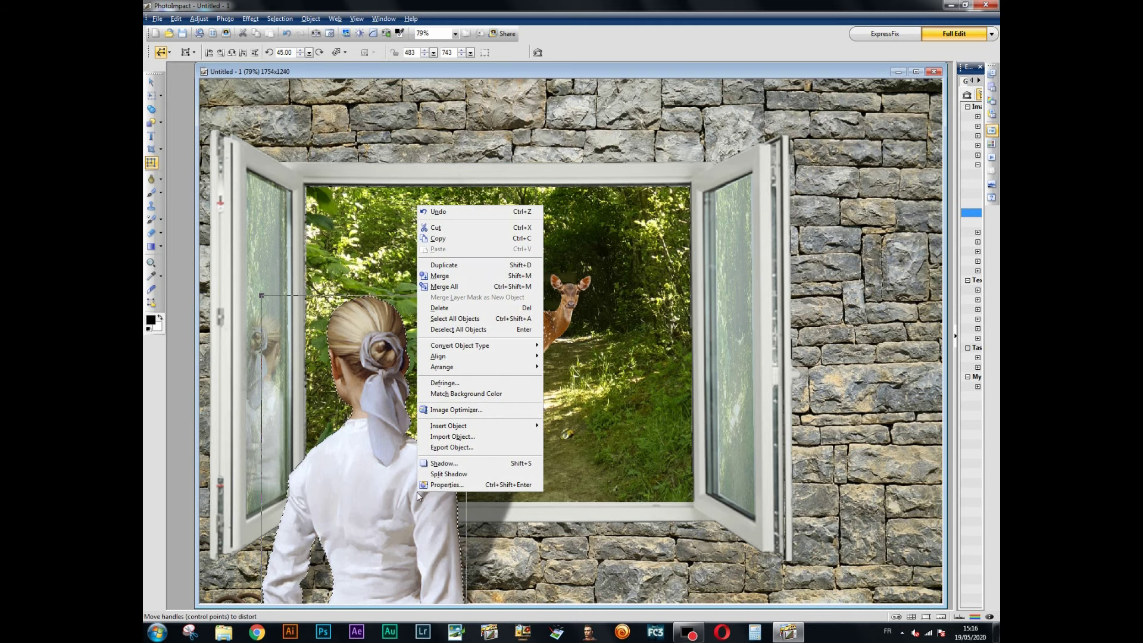
click(468, 475)
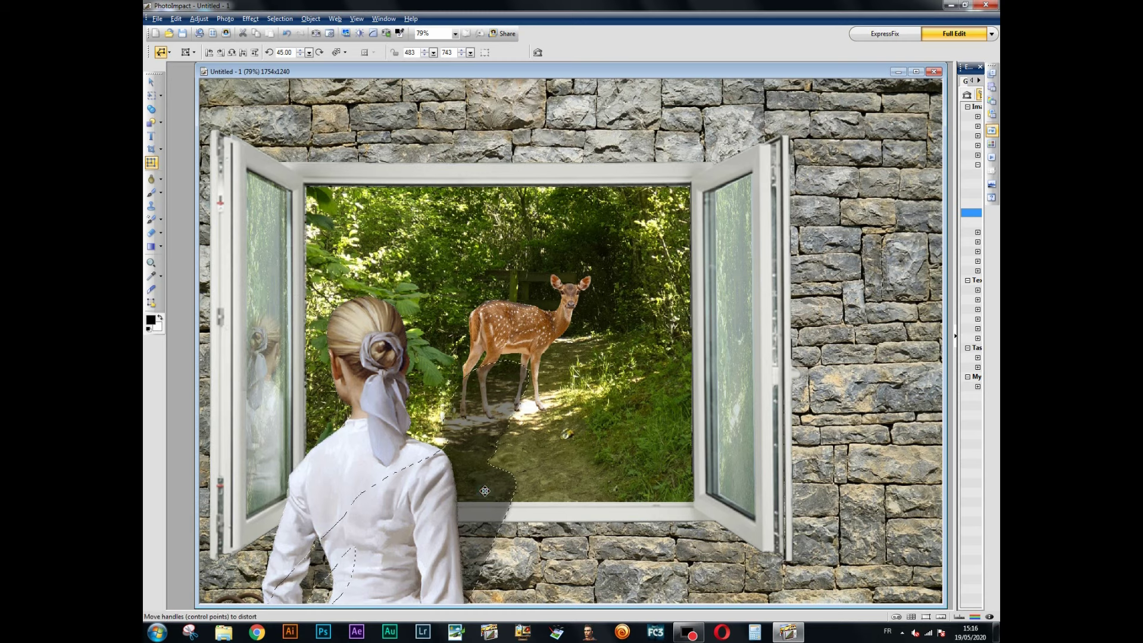
click(159, 234)
click(181, 232)
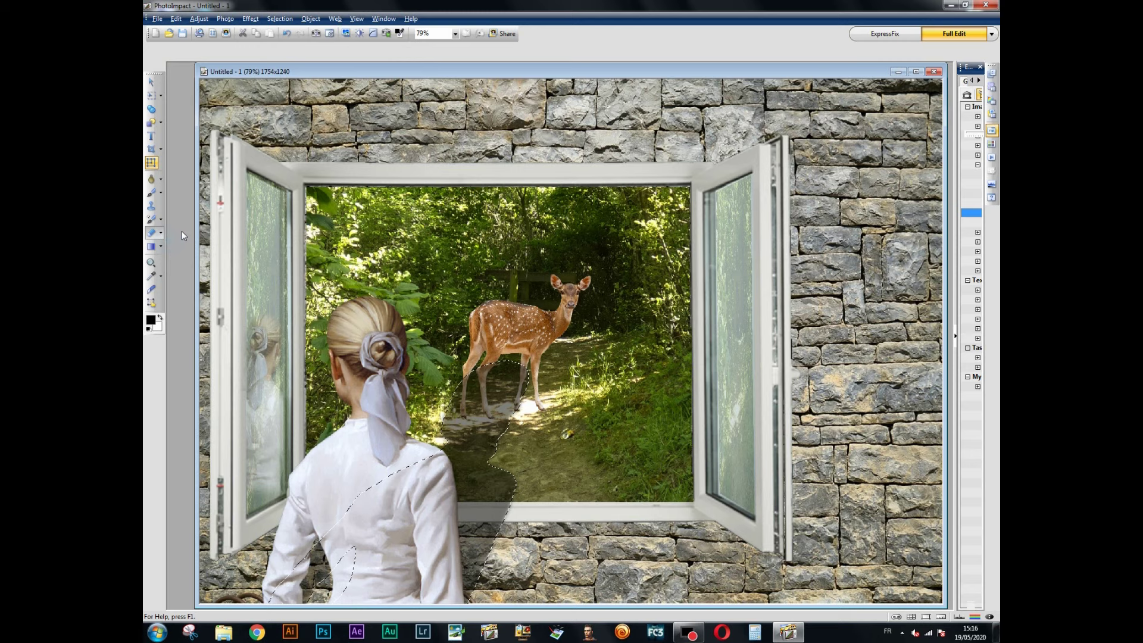
click(160, 52)
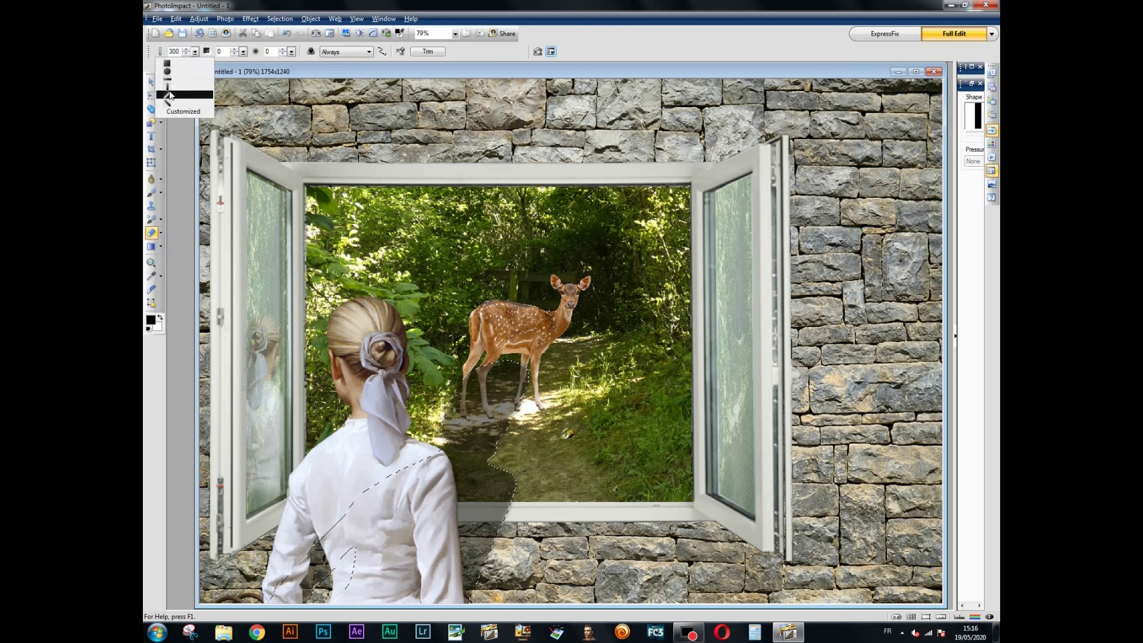
click(170, 95)
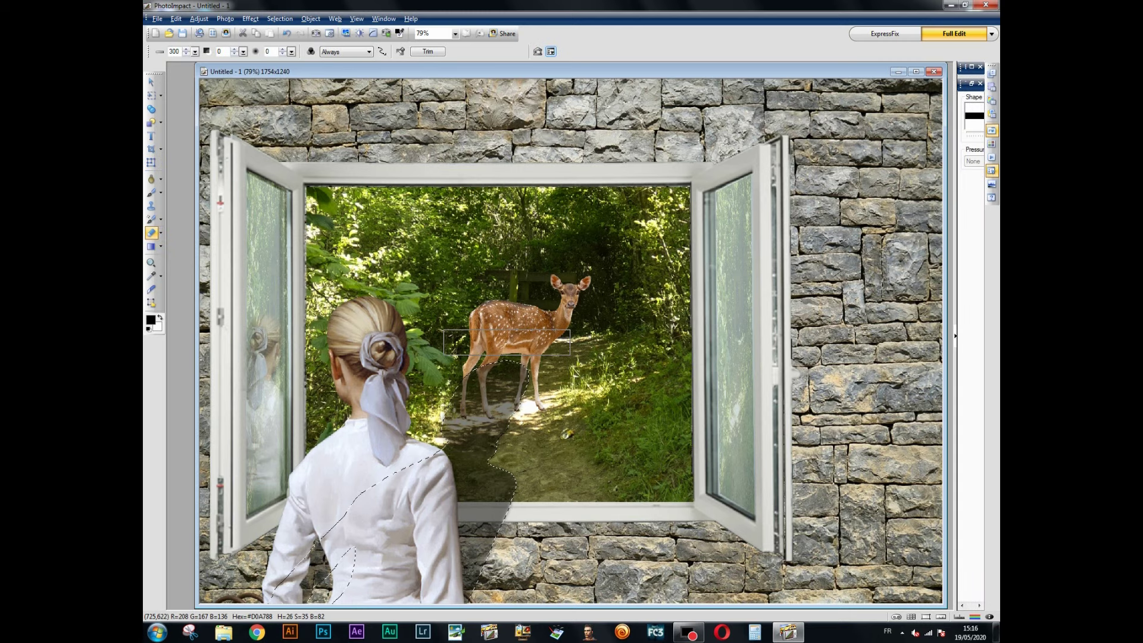
mouse_move(506, 343)
mouse_down()
mouse_move(485, 375)
mouse_move(498, 410)
mouse_move(463, 490)
mouse_up()
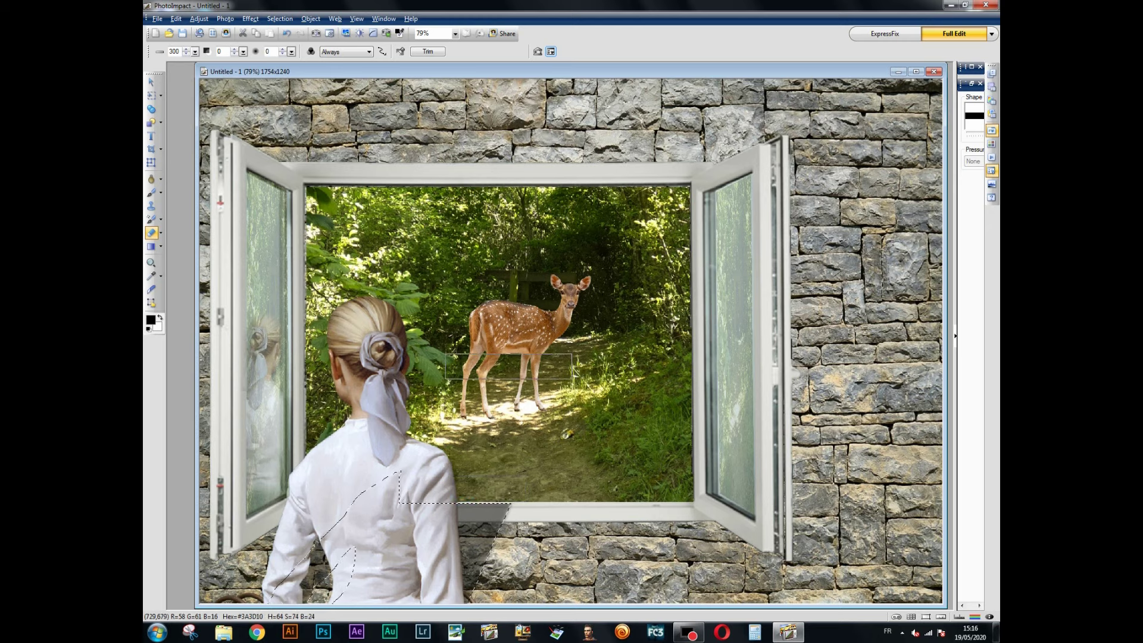
Step: Nudge the woman's shadow up slightly along the windowsill, and select the stone wall
click(149, 85)
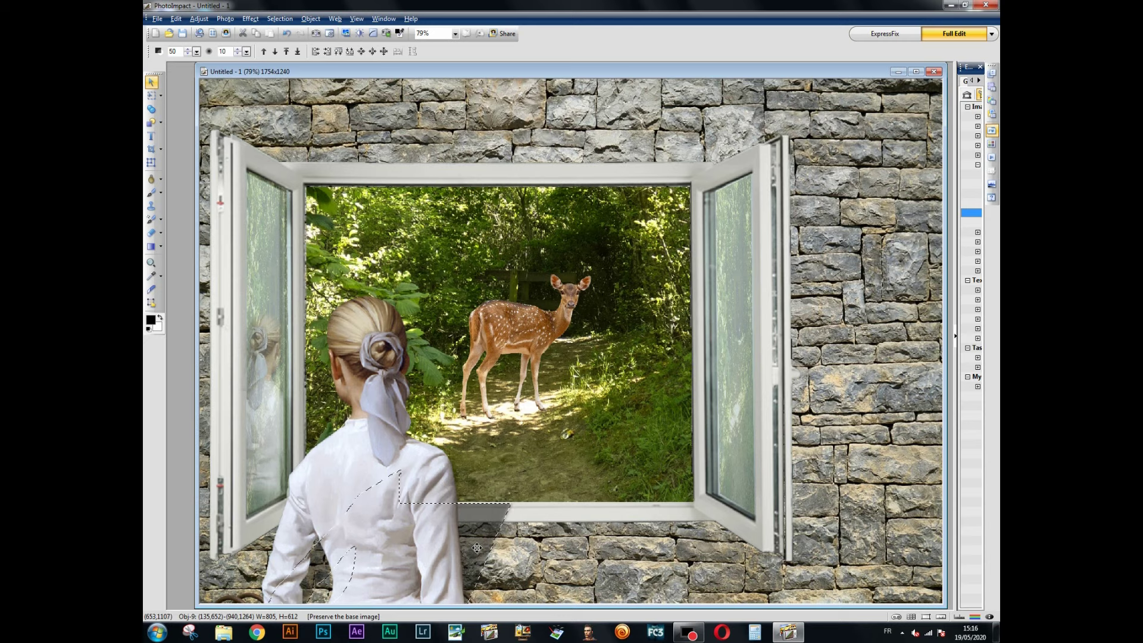
drag(476, 548, 476, 547)
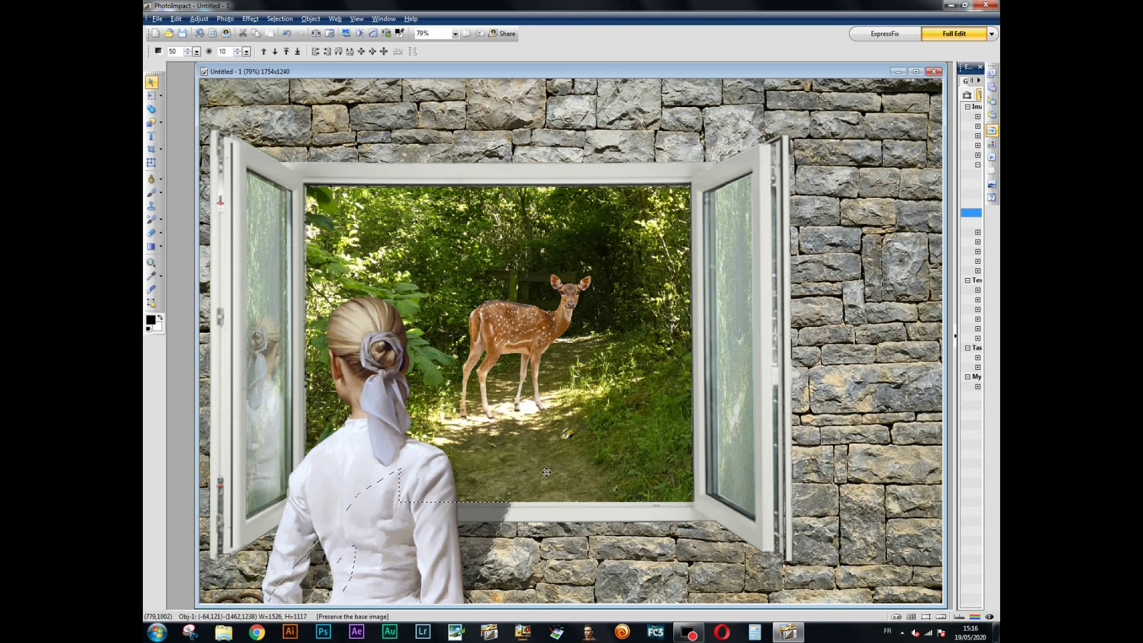
click(569, 421)
click(568, 594)
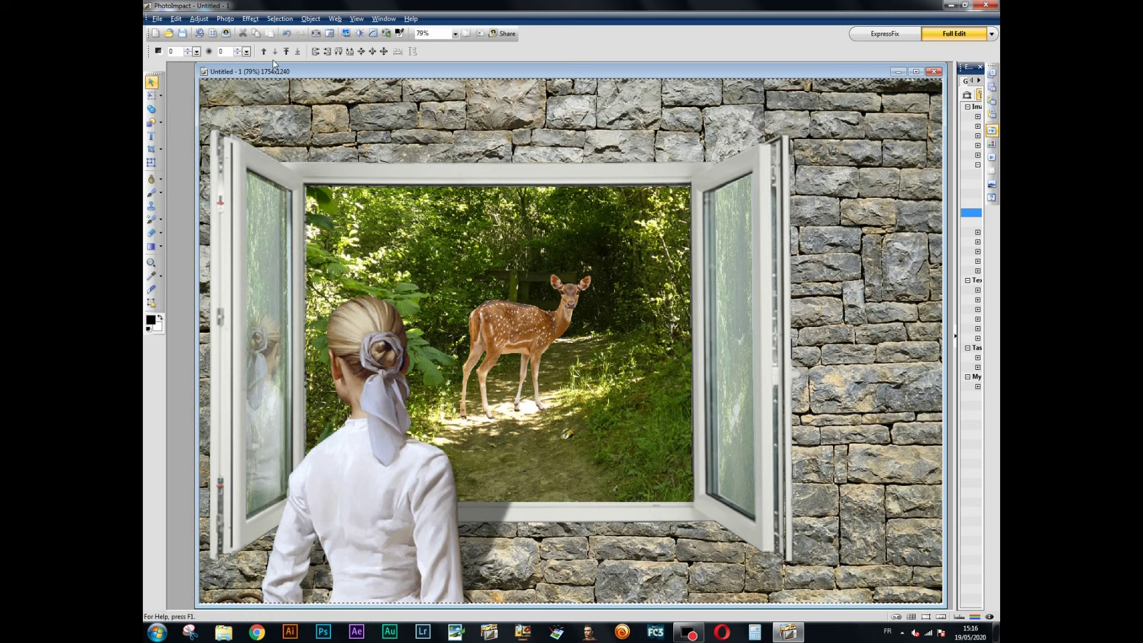
Step: Insert the painted bulldog image from the Projet folder as a new image object
click(310, 19)
mouse_move(323, 32)
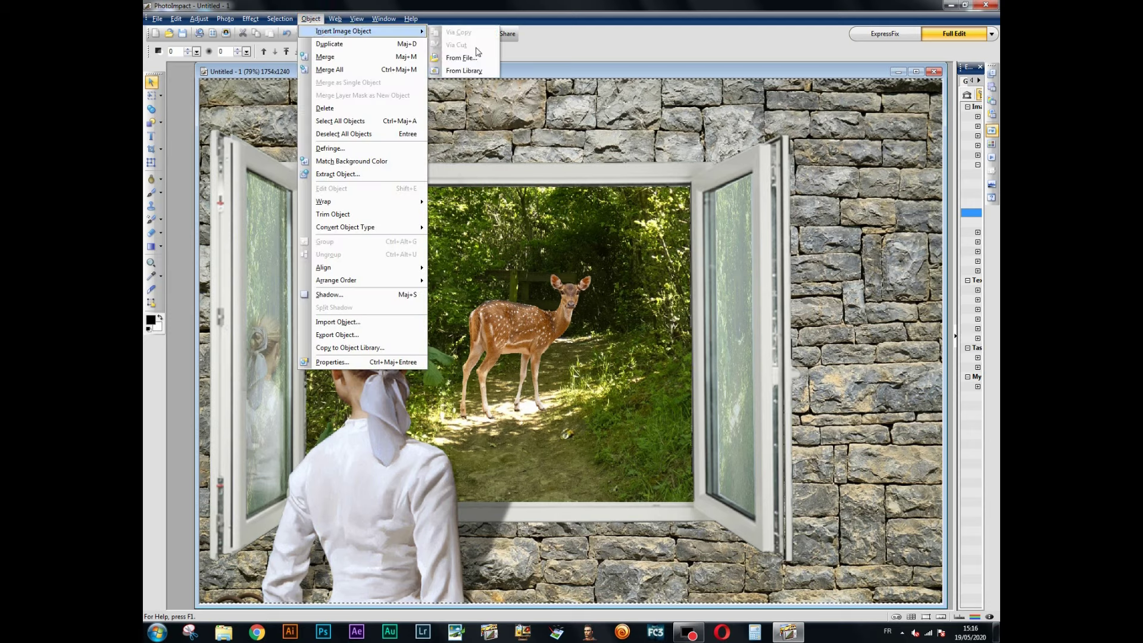
click(479, 61)
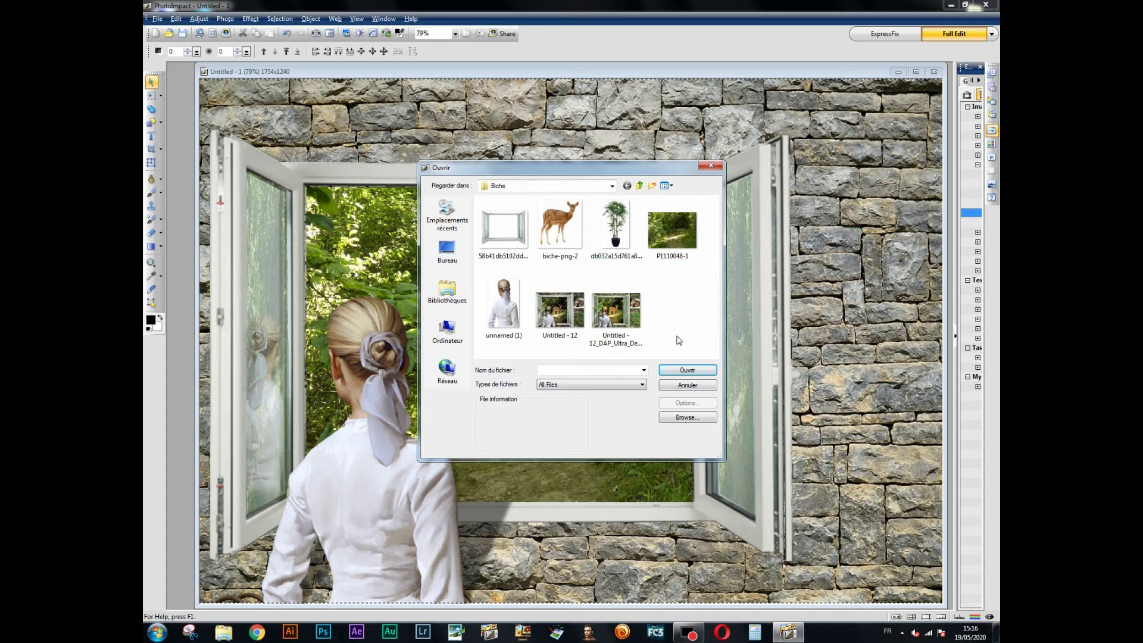
click(639, 185)
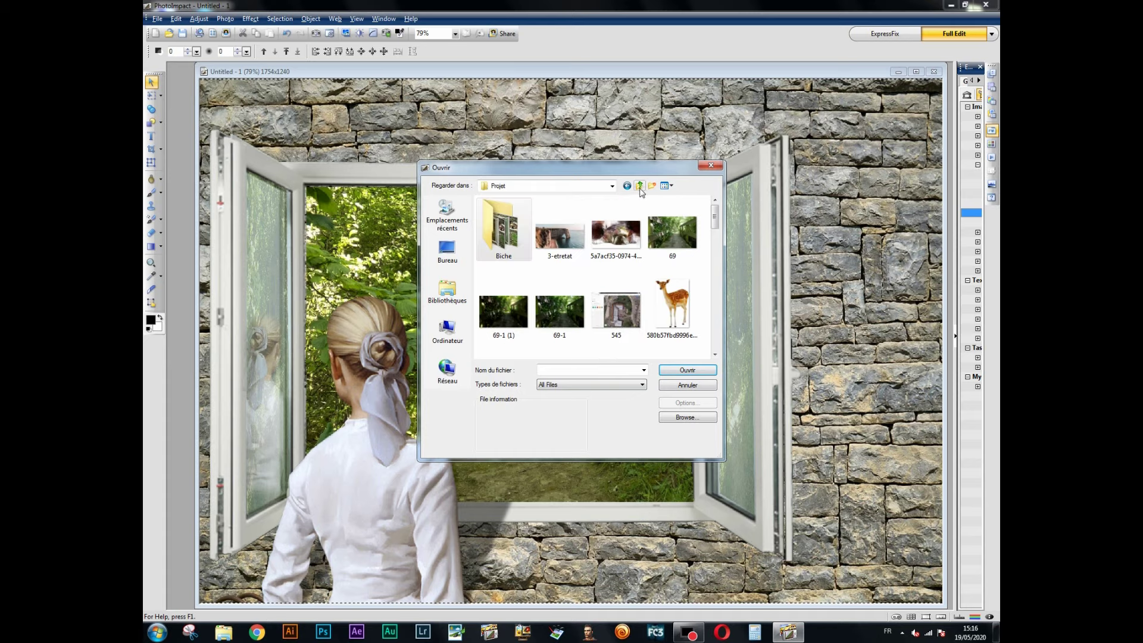
mouse_move(718, 219)
mouse_down()
mouse_move(718, 248)
mouse_move(720, 206)
mouse_up()
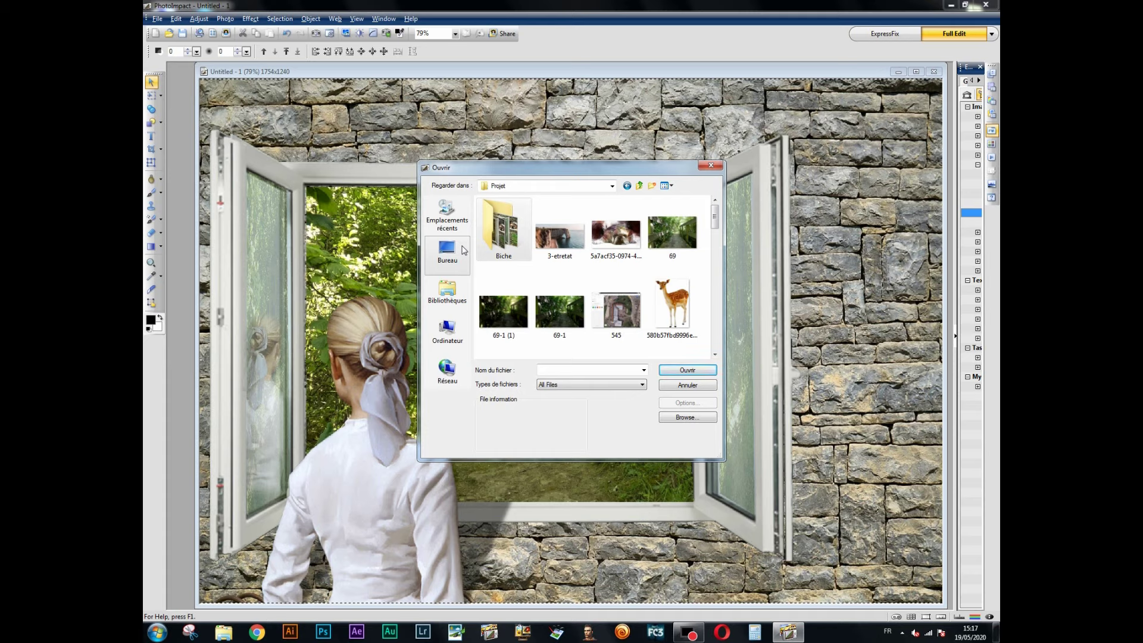
drag(716, 218, 751, 214)
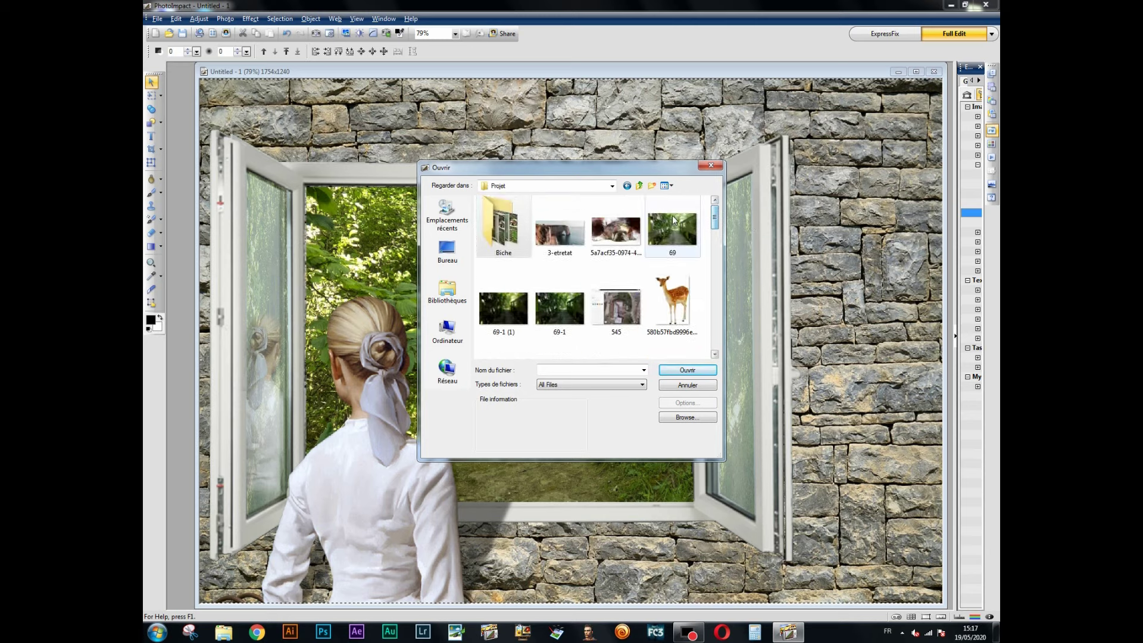
click(621, 231)
click(689, 370)
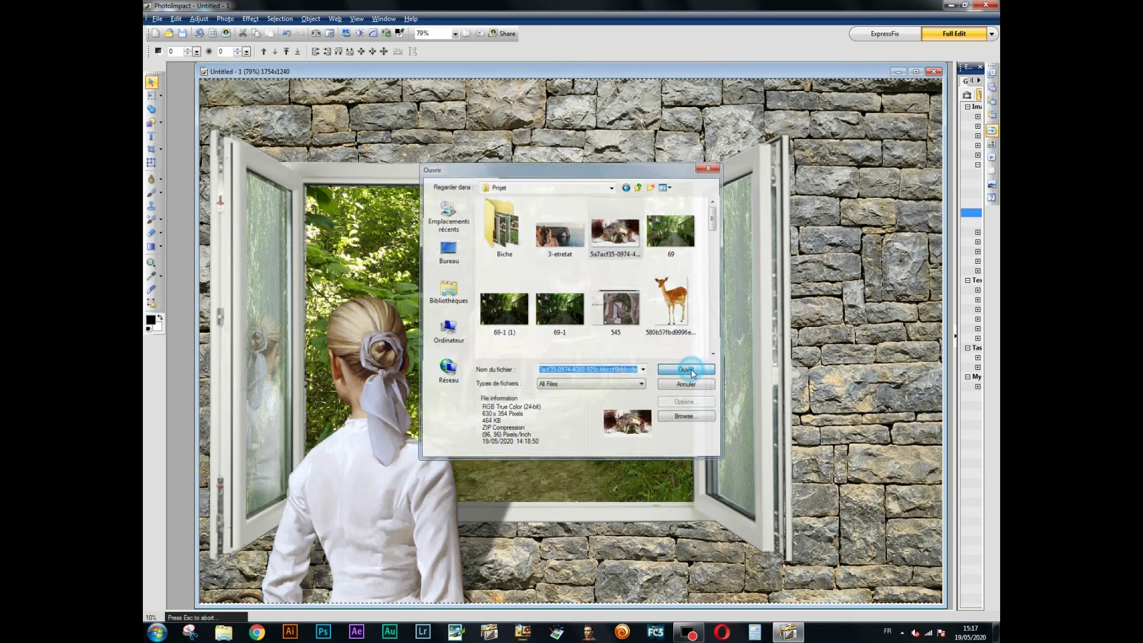
Step: Scale the bulldog picture proportionally to about 499 × 280 pixels and place it on the wall just right of the open window
drag(583, 354, 837, 265)
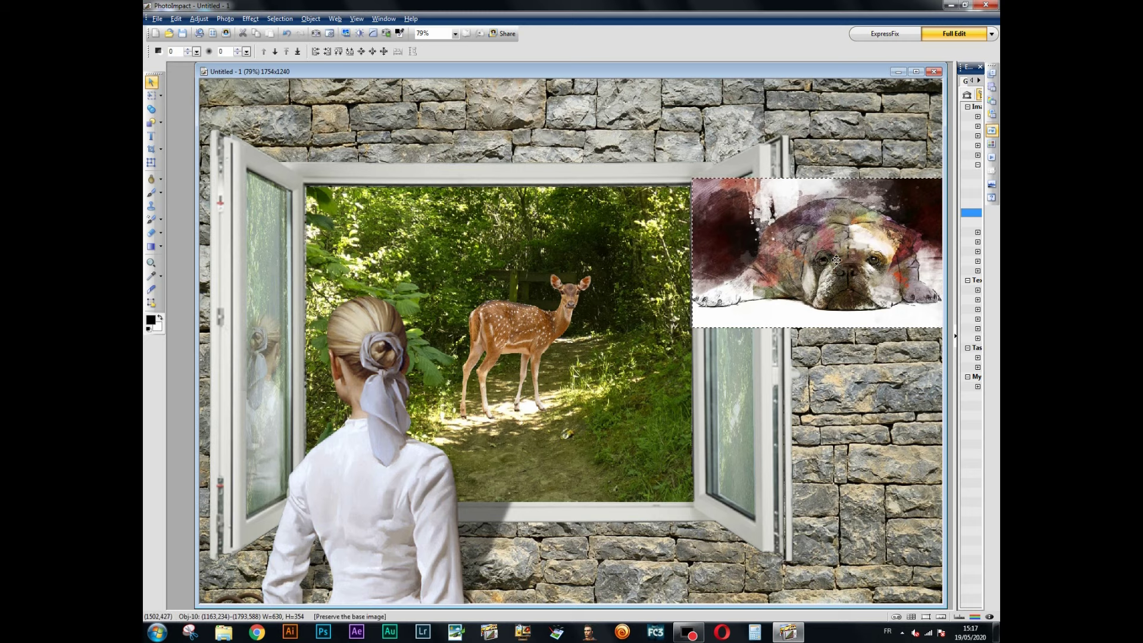
click(151, 162)
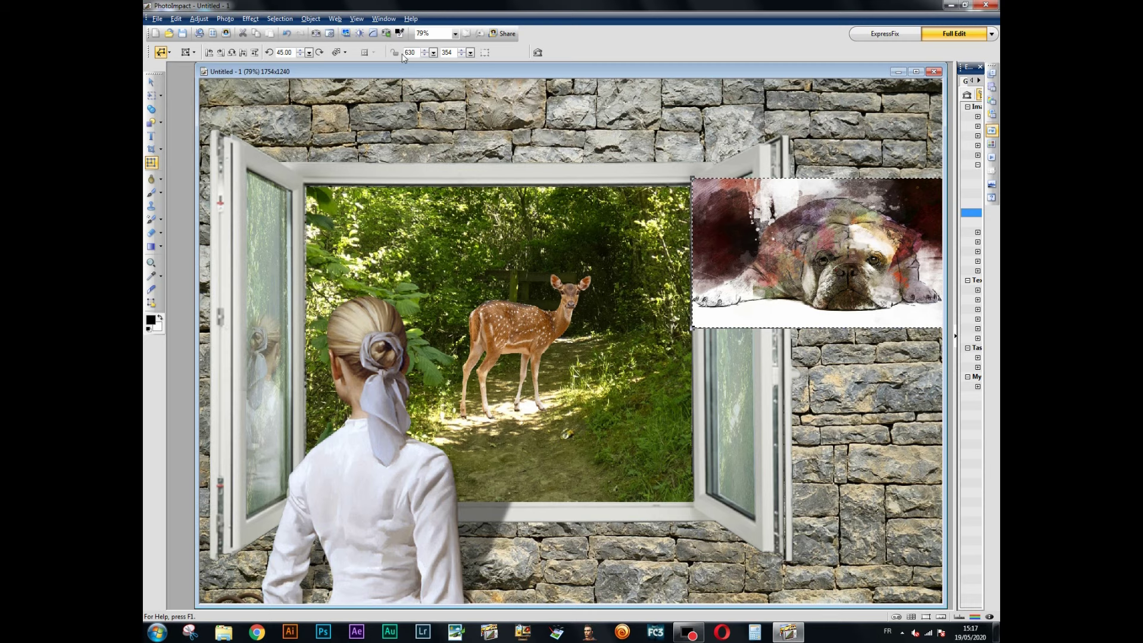
click(169, 52)
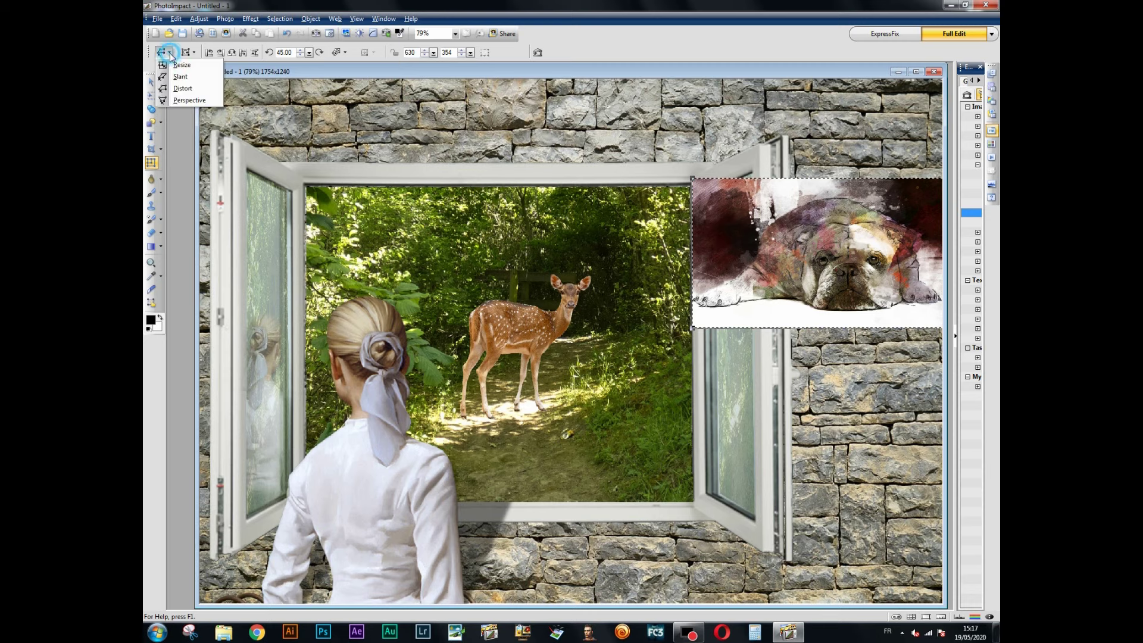
click(176, 67)
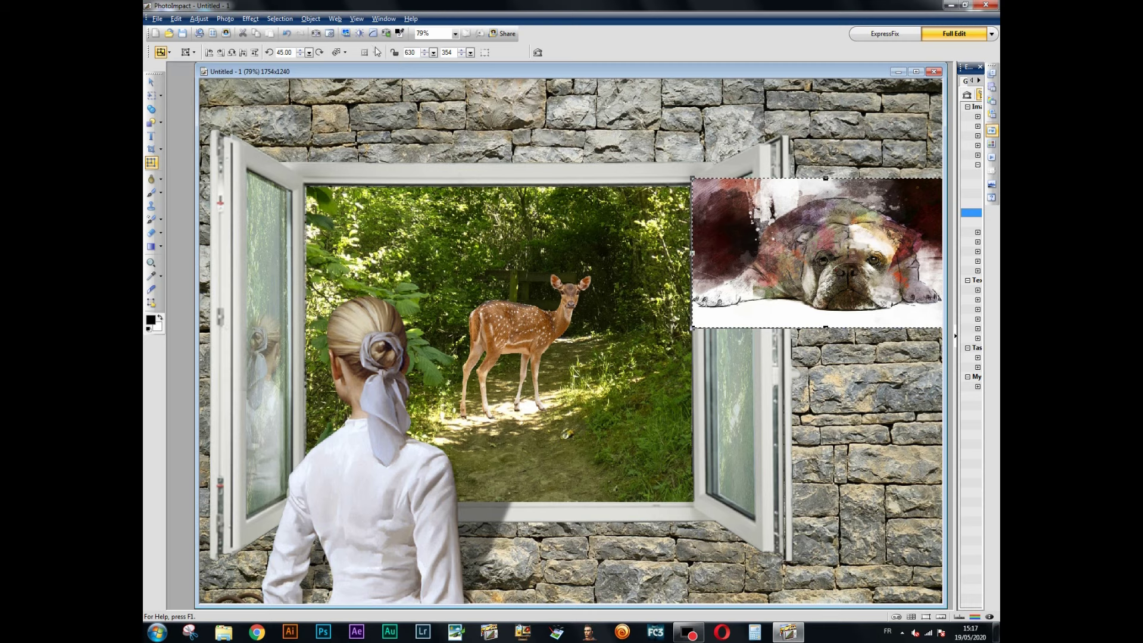
click(394, 53)
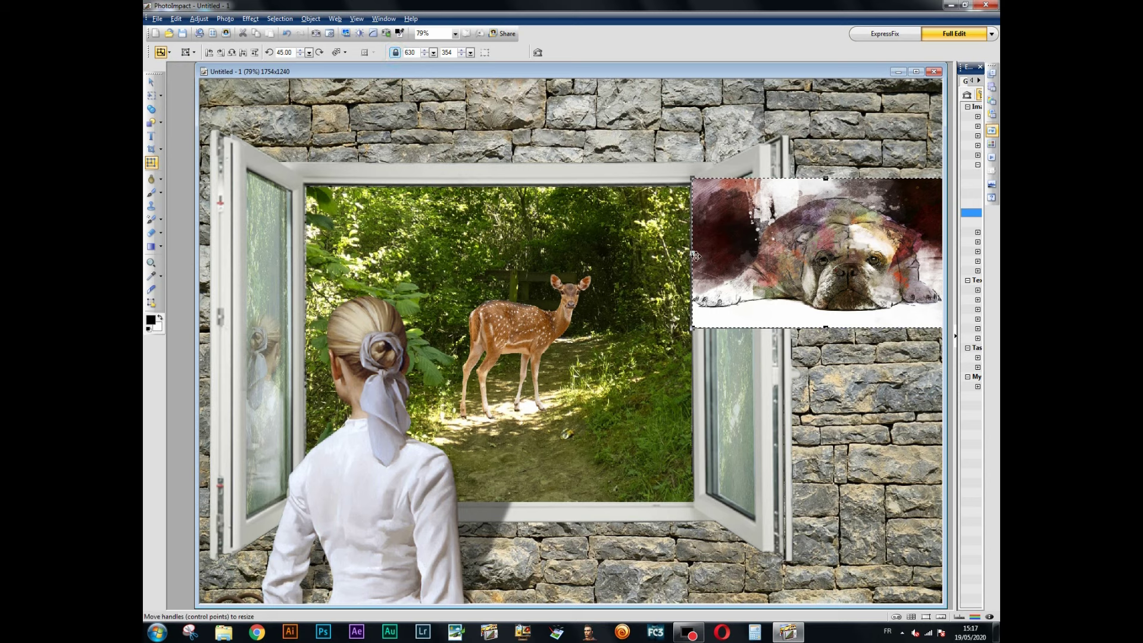
drag(696, 255, 748, 255)
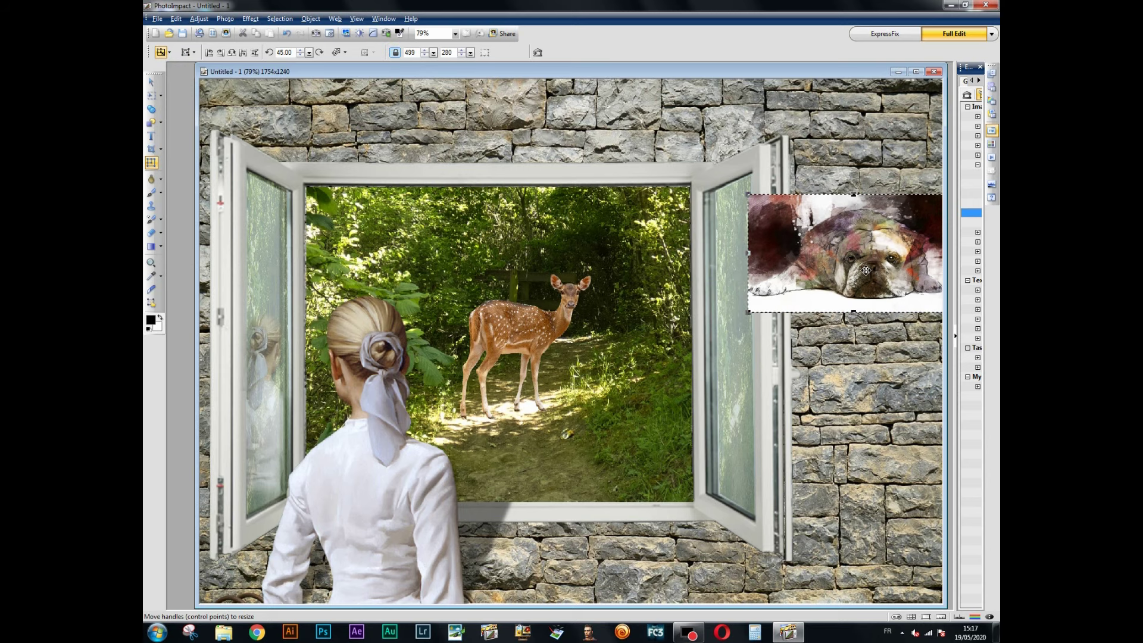
mouse_move(866, 271)
mouse_down()
mouse_move(902, 251)
mouse_move(889, 264)
mouse_move(885, 247)
mouse_move(873, 359)
mouse_move(883, 273)
mouse_up()
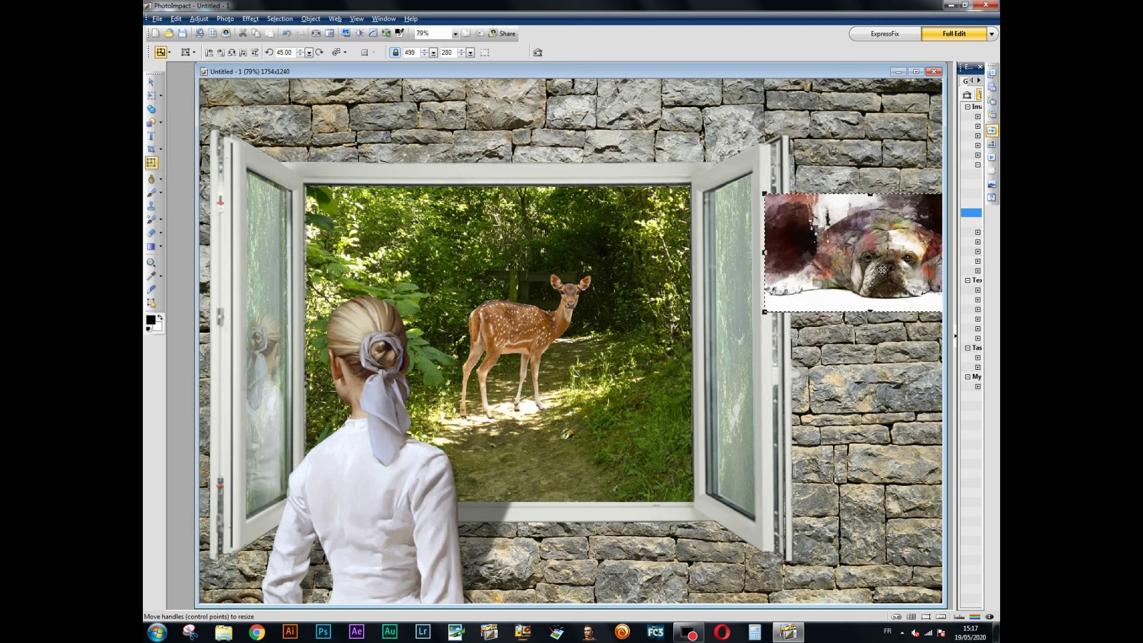
drag(847, 278, 874, 284)
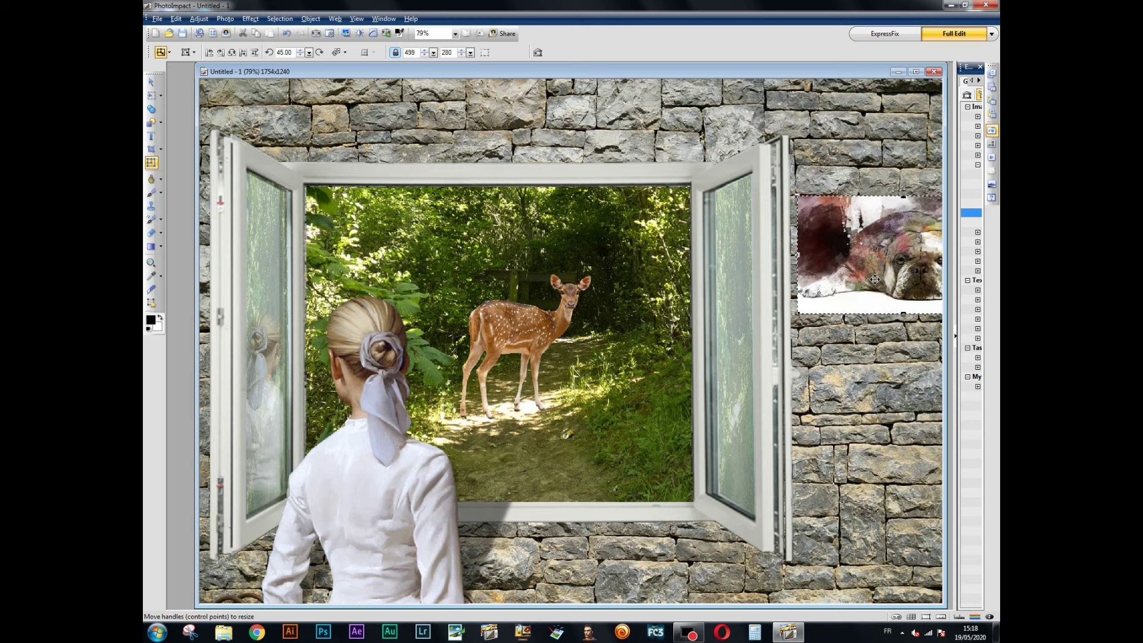
Step: Add a black shadow around all sides of the bulldog picture, with 50% transparency, 100% size and a 10-pixel soft edge
right_click(875, 279)
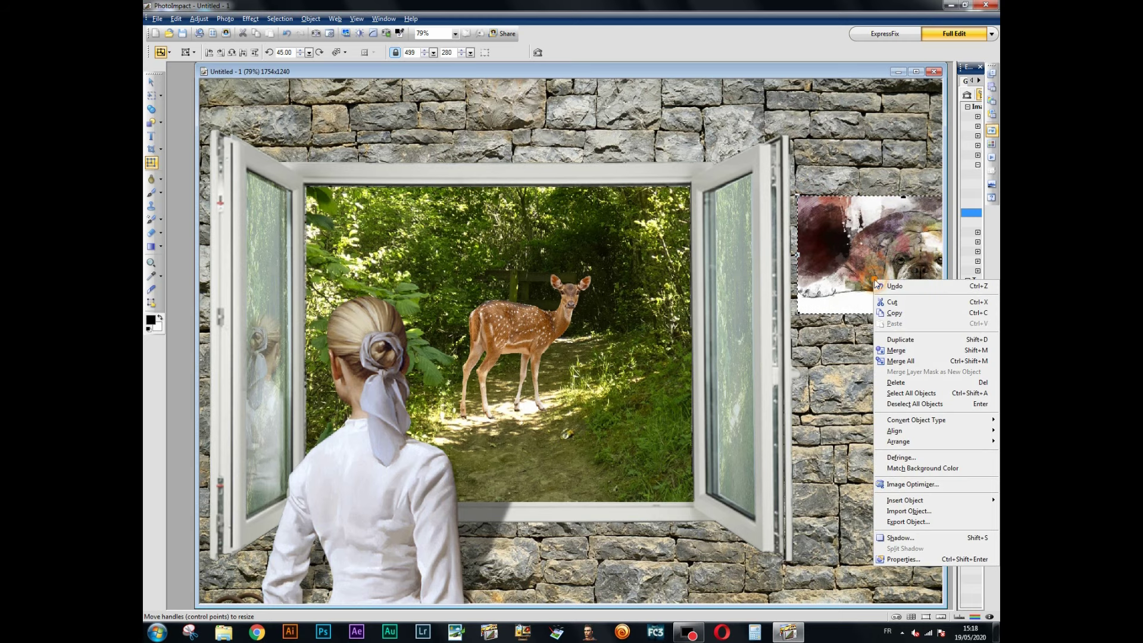
click(900, 539)
click(787, 490)
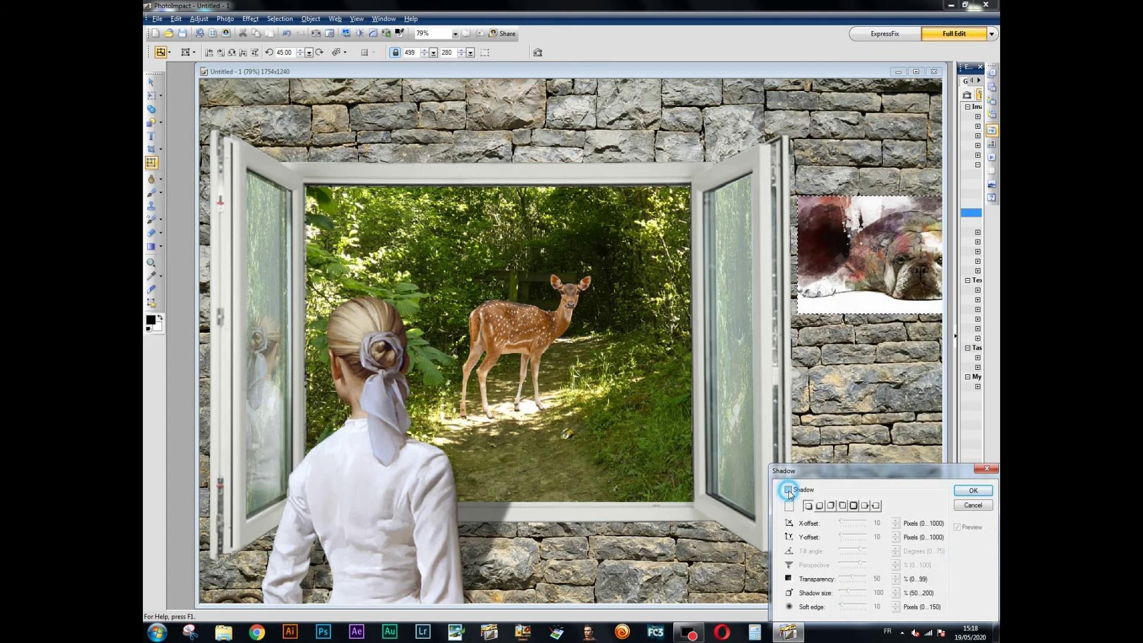
click(854, 506)
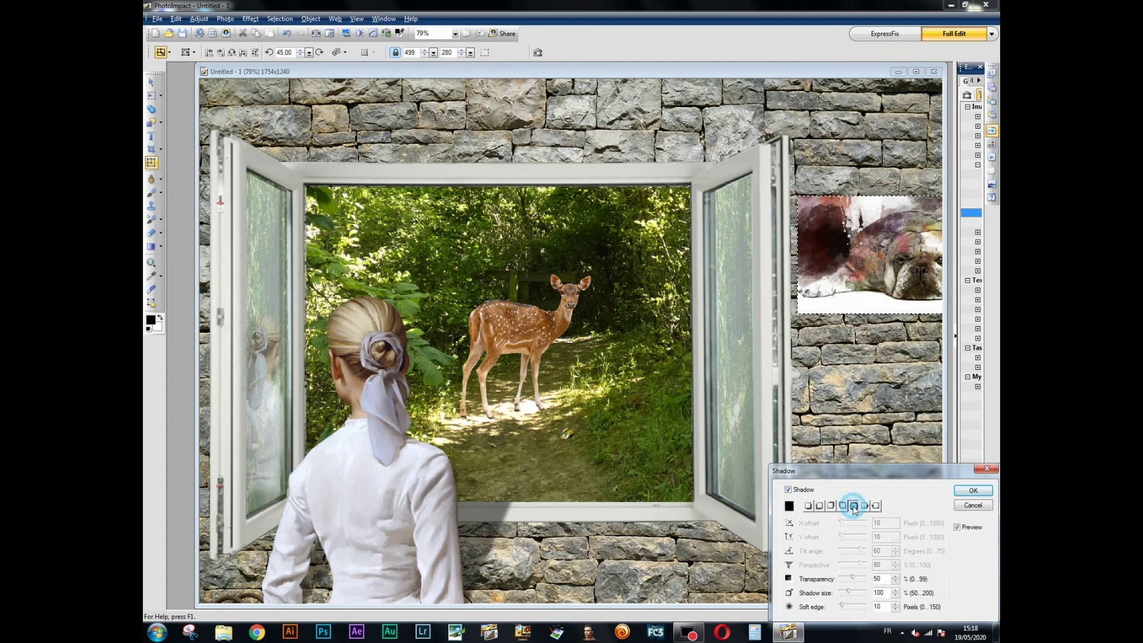
click(962, 493)
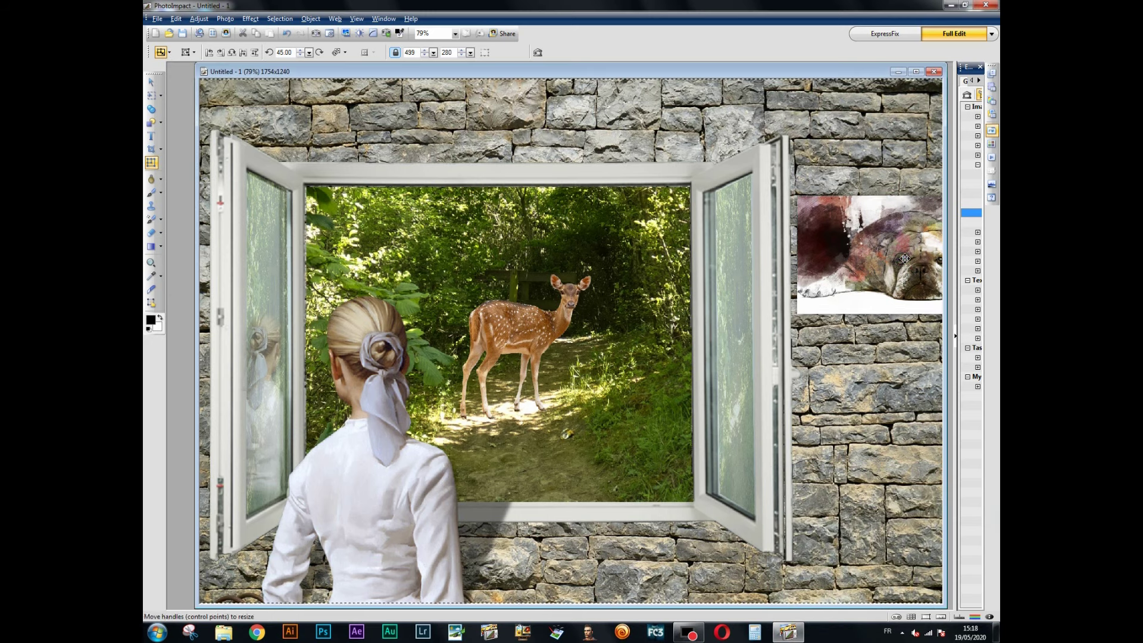
Step: Set the bulldog picture's brightness to -12 and its contrast to 12
click(360, 33)
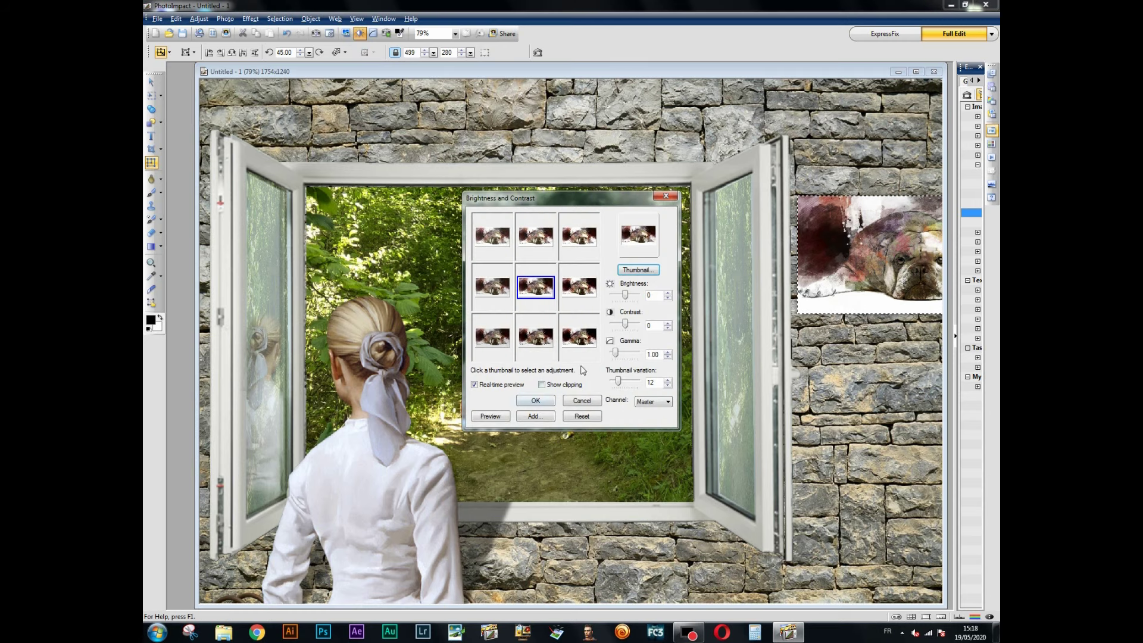
click(589, 338)
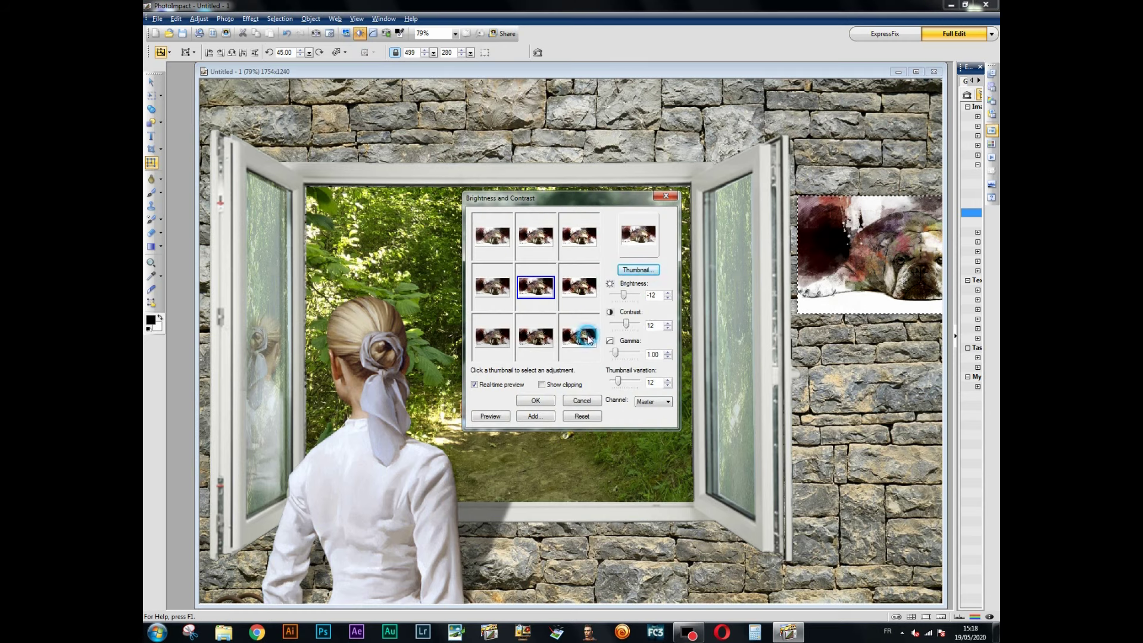
click(535, 400)
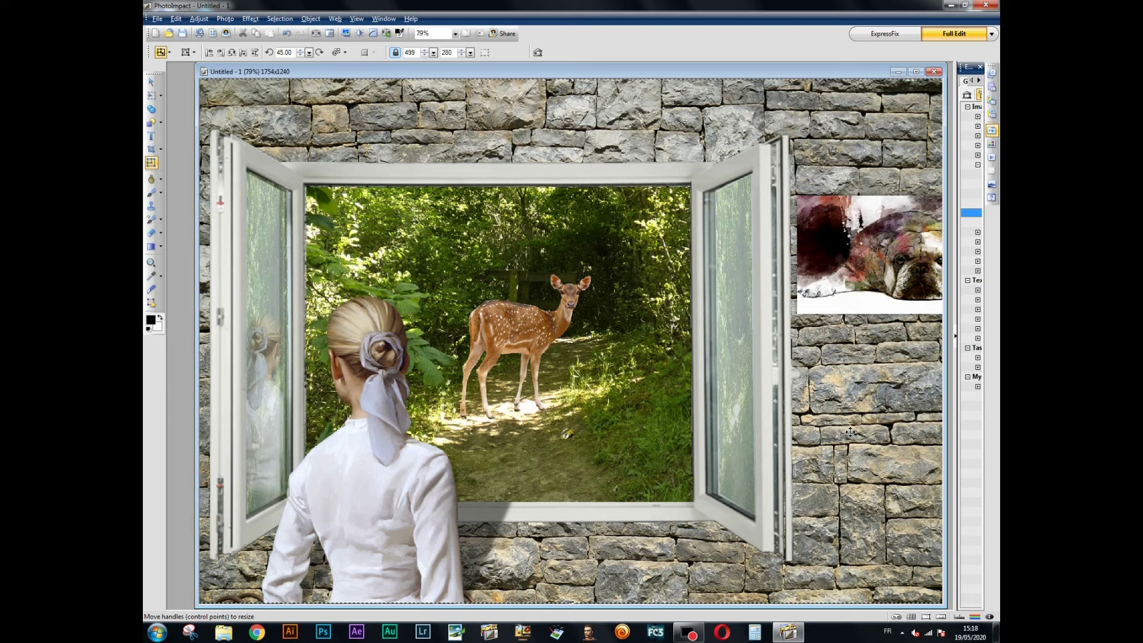
Step: Insert the potted plant image from the Biche folder and place it against the wall below the bulldog picture
click(850, 432)
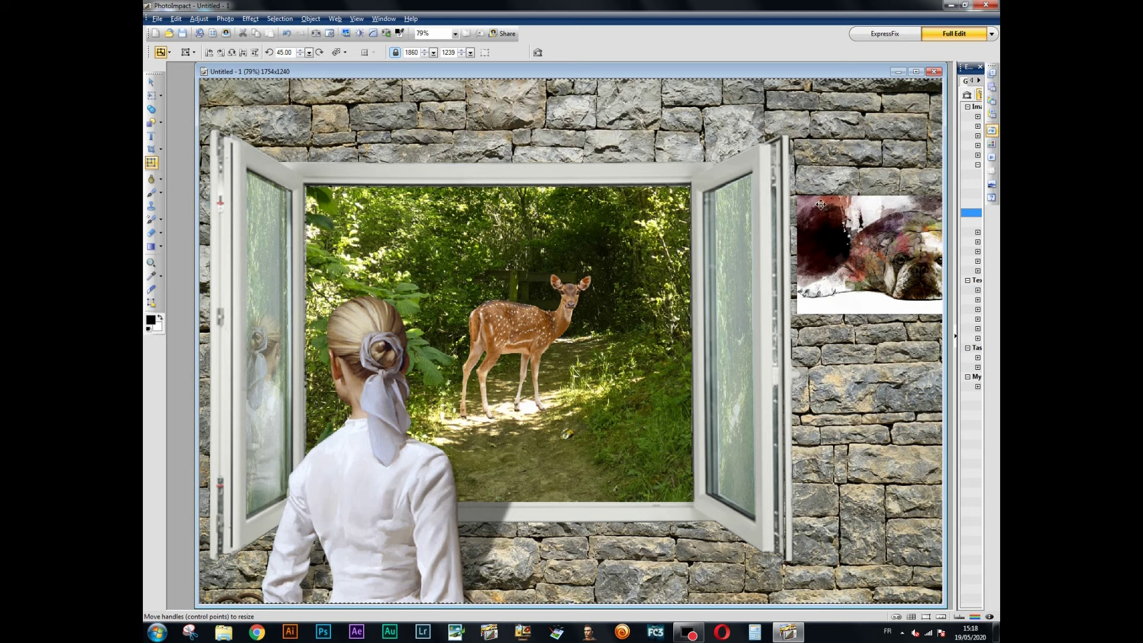
click(310, 19)
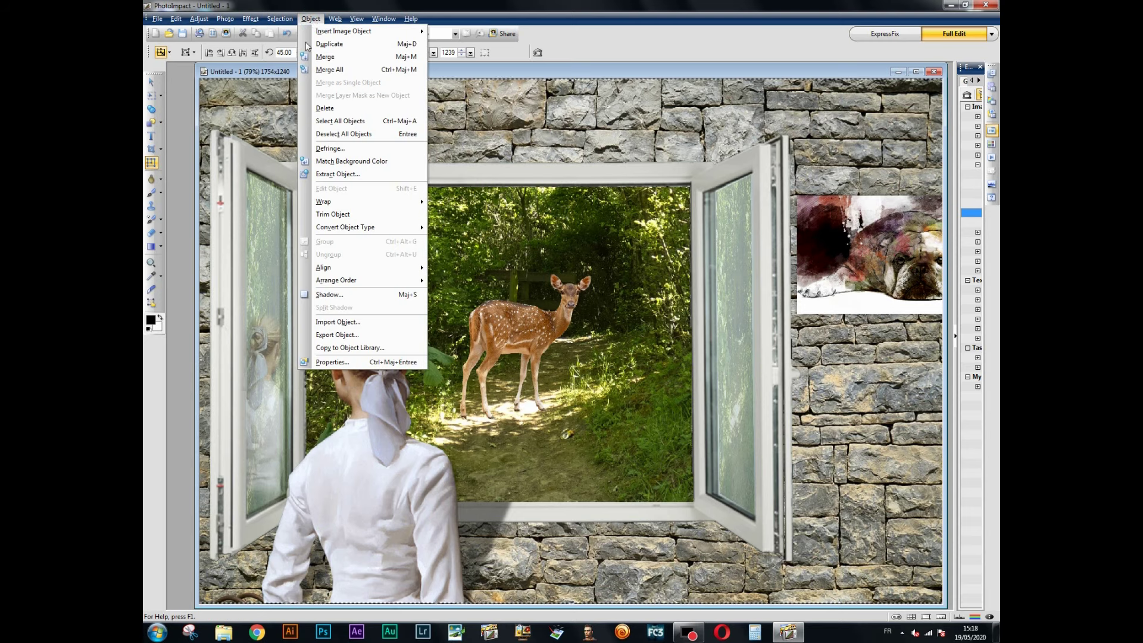
mouse_move(388, 24)
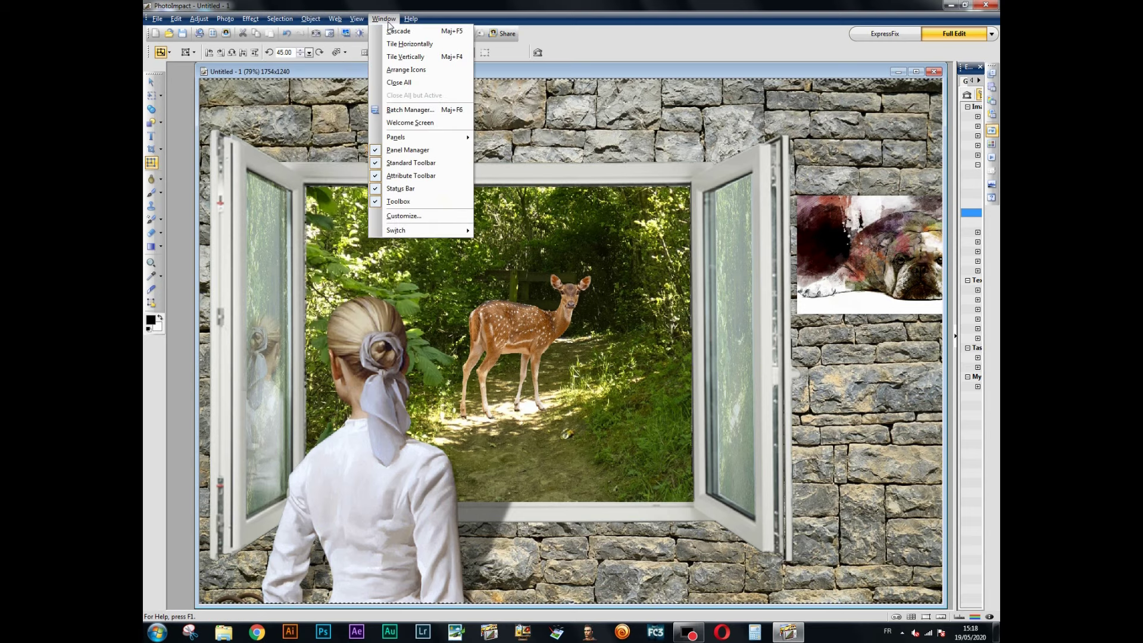
mouse_move(311, 19)
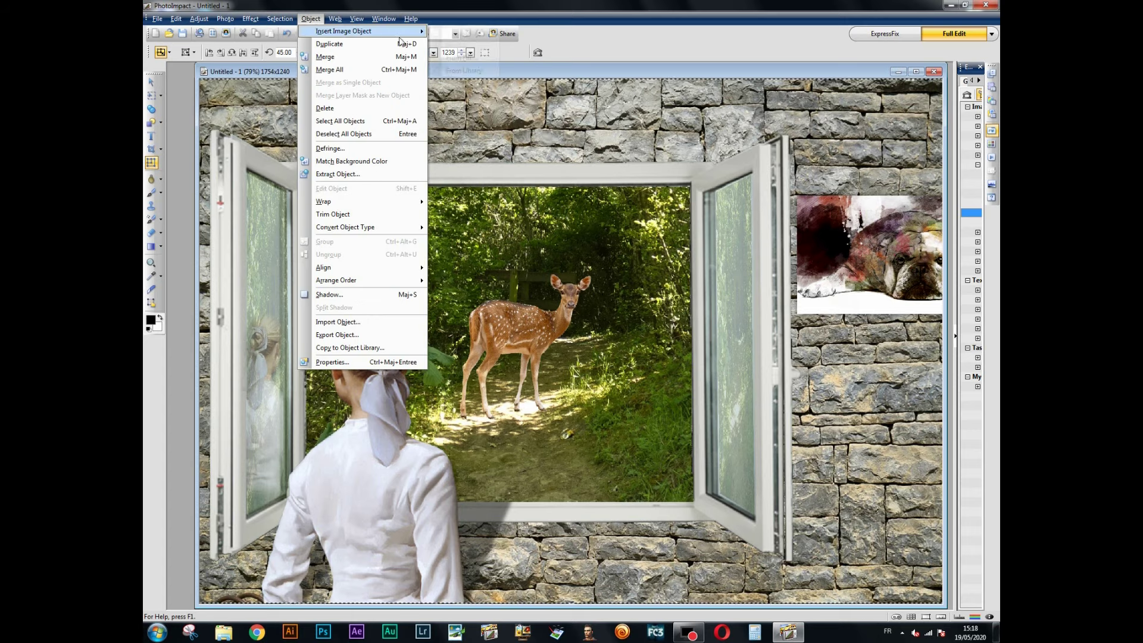
click(462, 58)
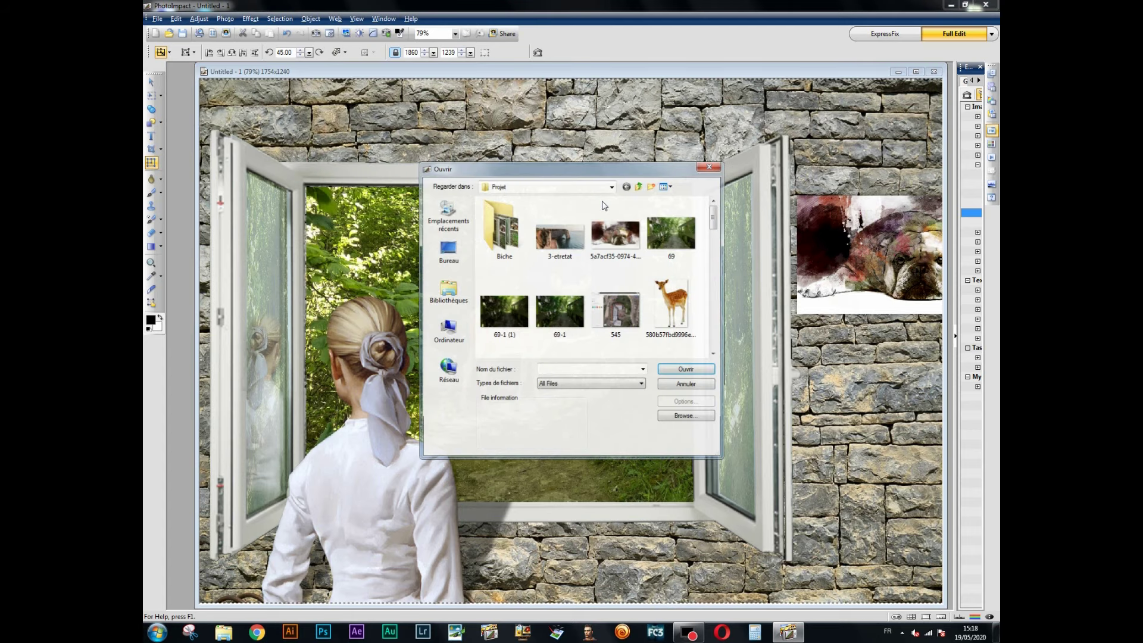
double_click(503, 232)
click(616, 229)
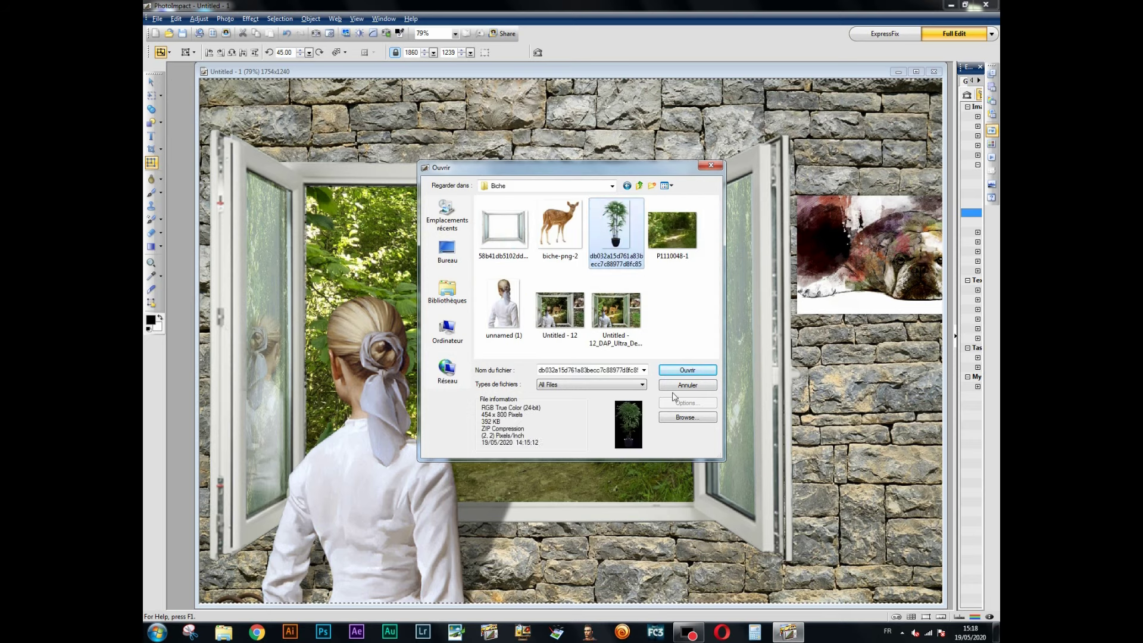
click(687, 371)
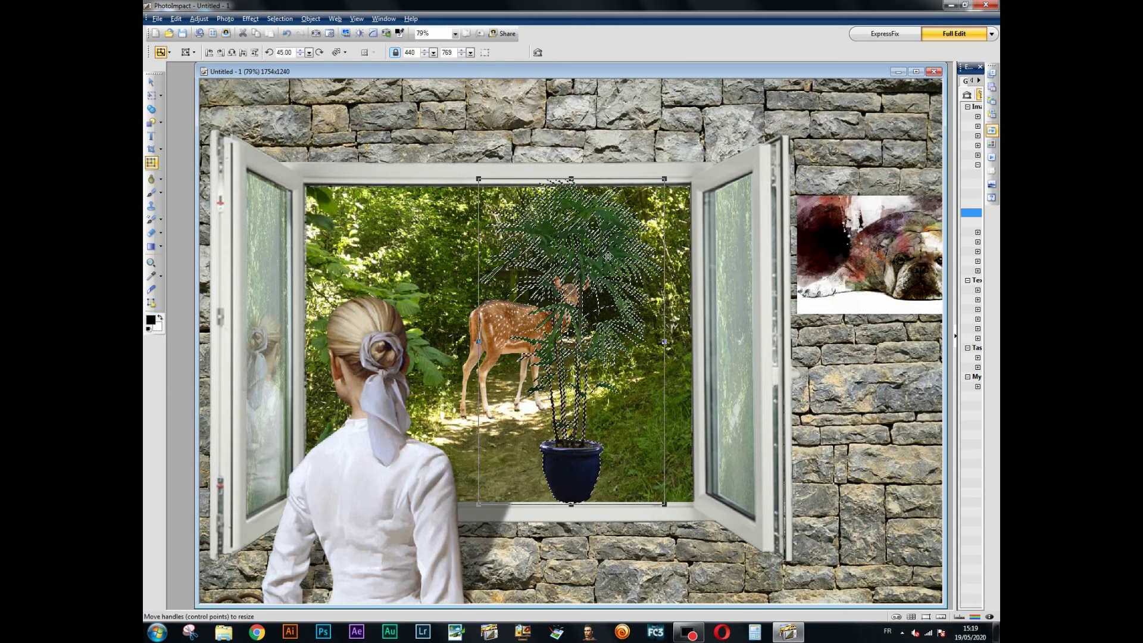
drag(600, 297, 909, 433)
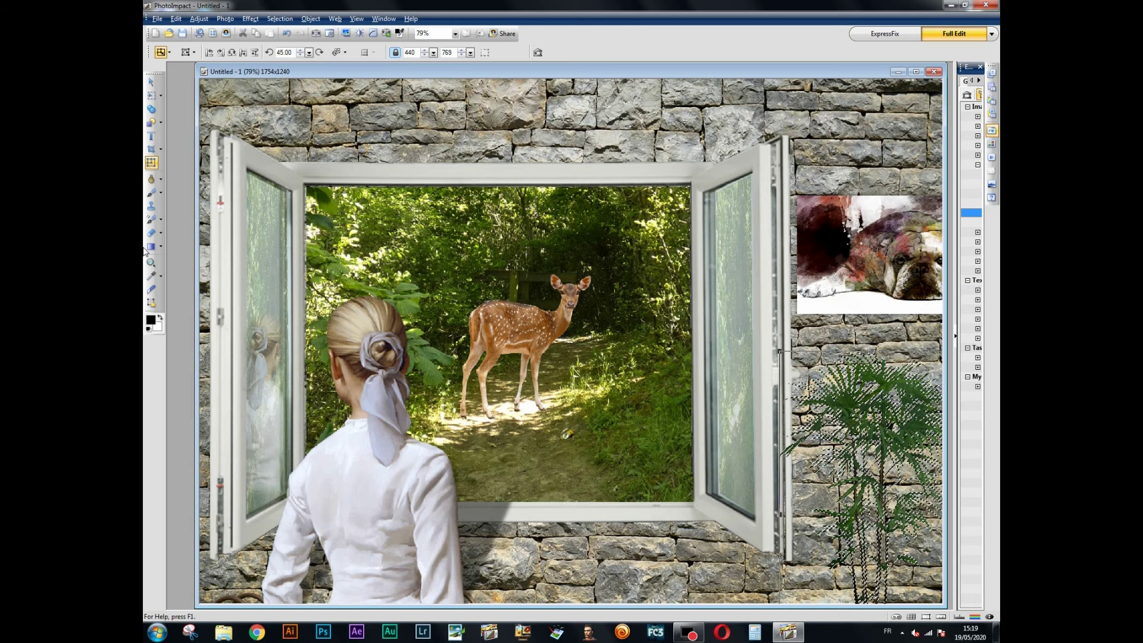
click(161, 232)
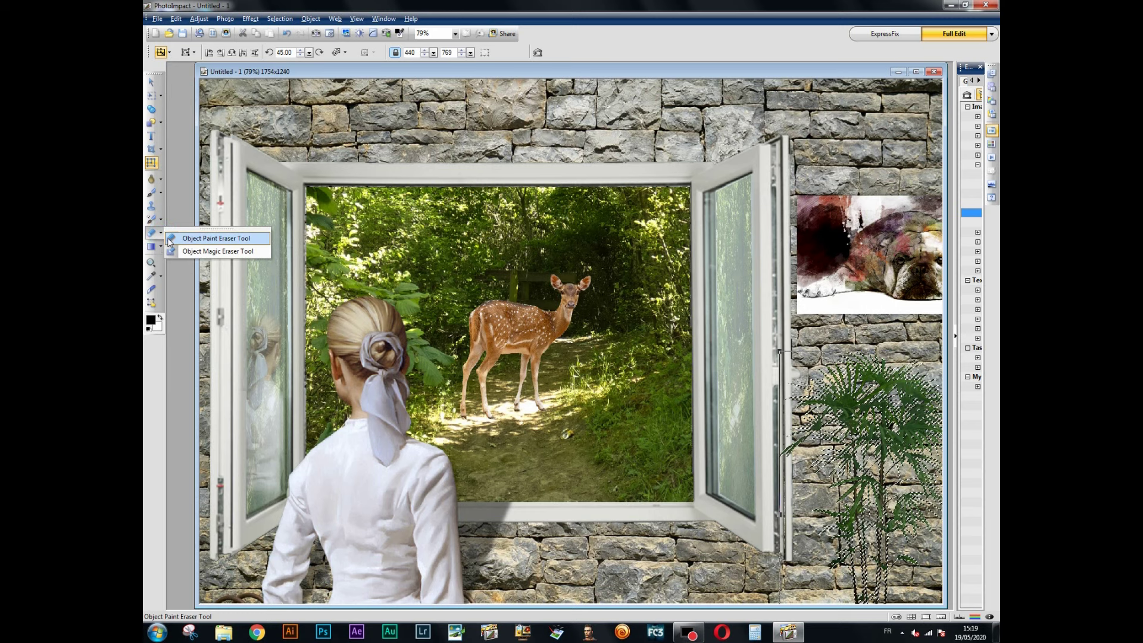
click(179, 238)
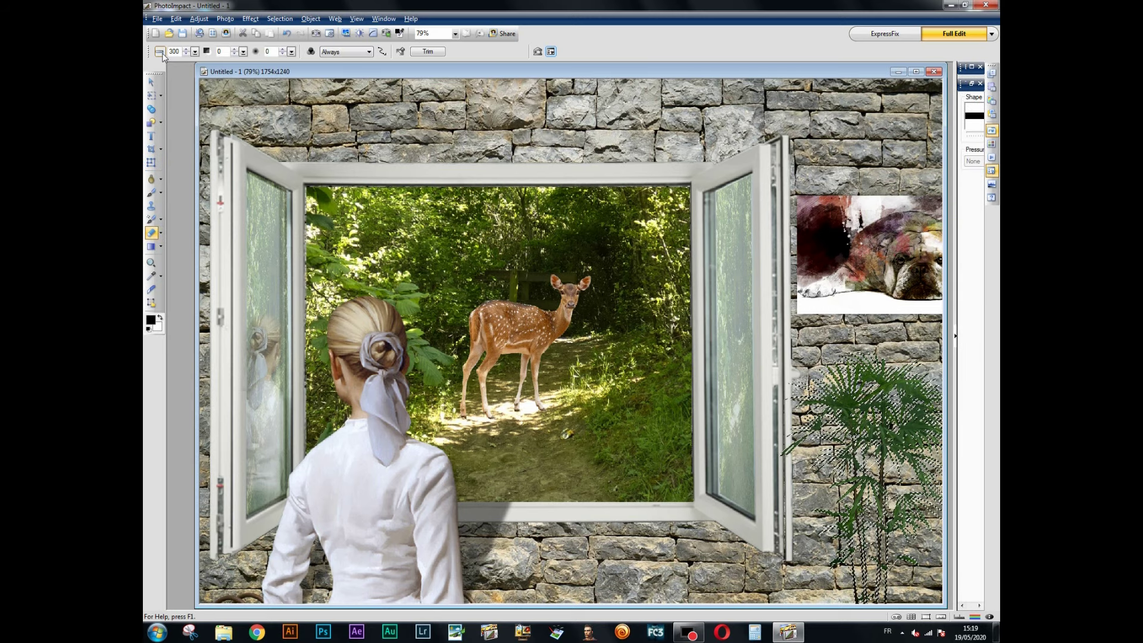
click(160, 52)
click(173, 89)
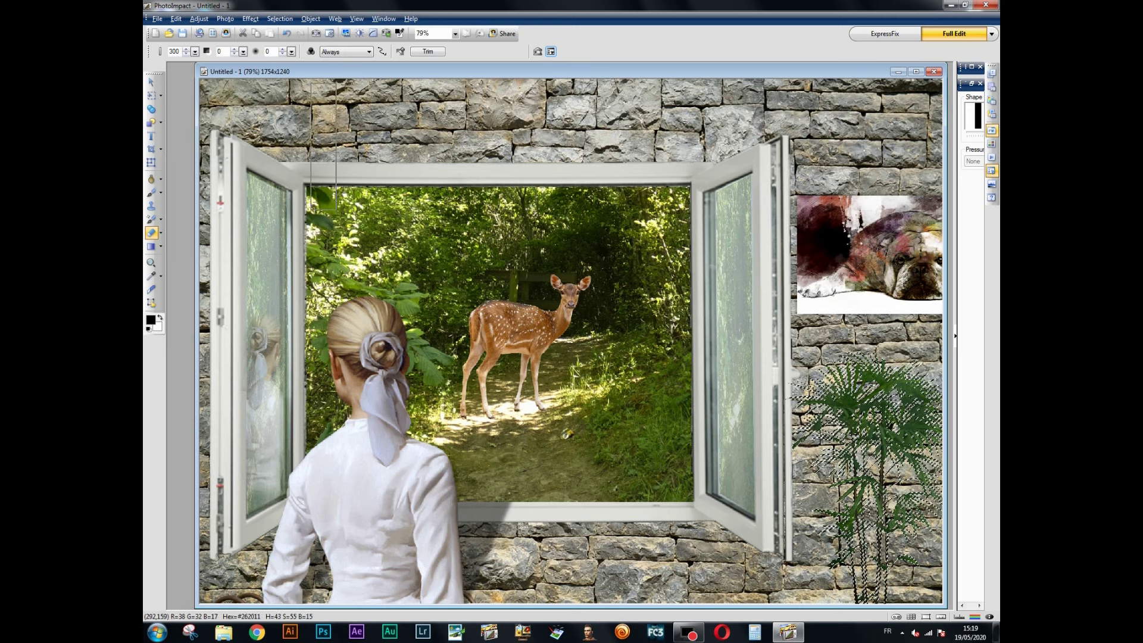
click(150, 83)
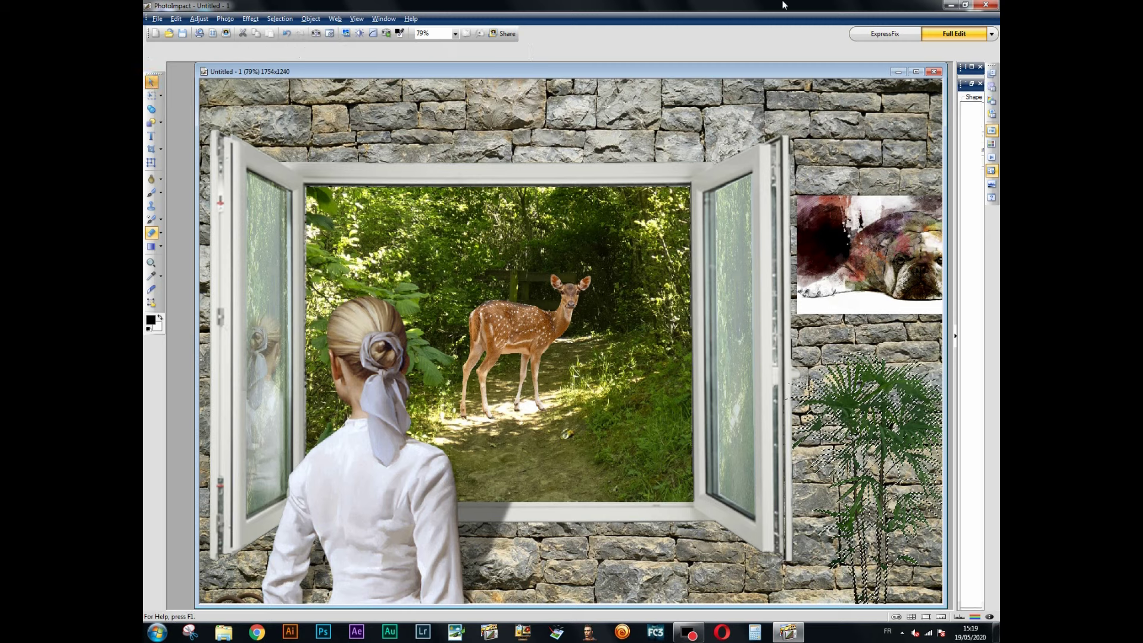
Step: Flip the woman horizontally and shift her shadow on the wall slightly left, closer to her body
click(151, 163)
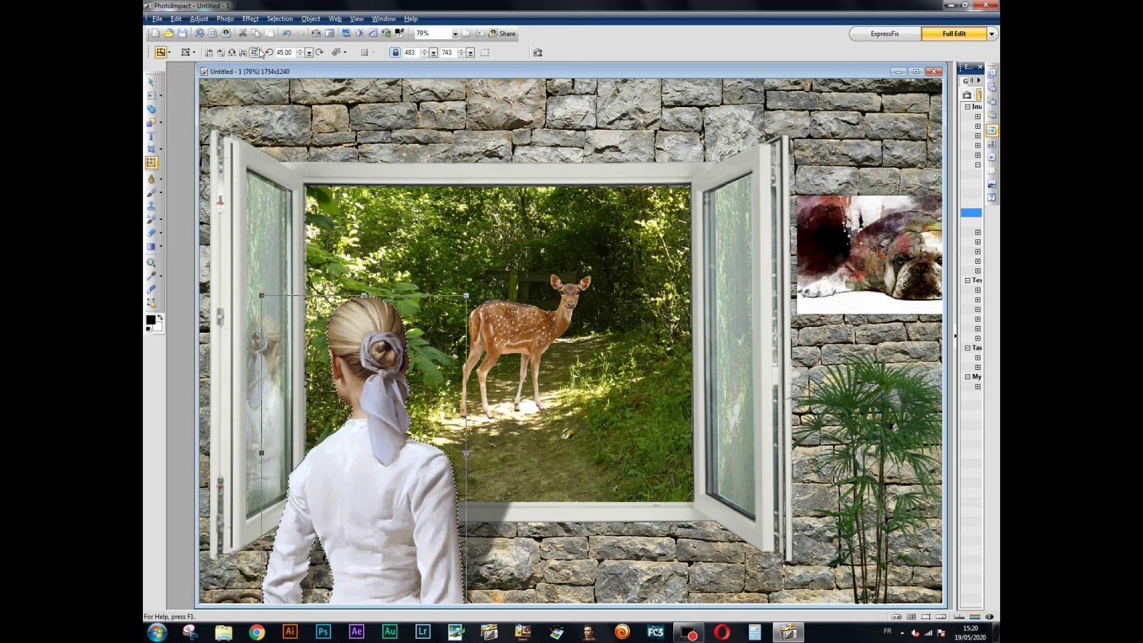
click(242, 53)
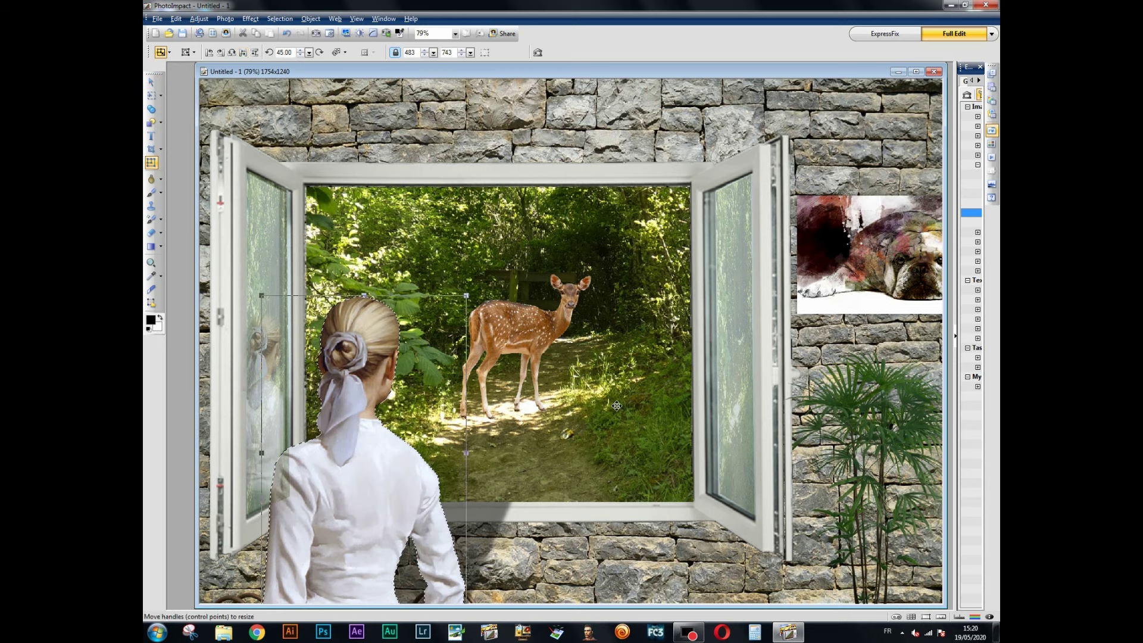
click(568, 552)
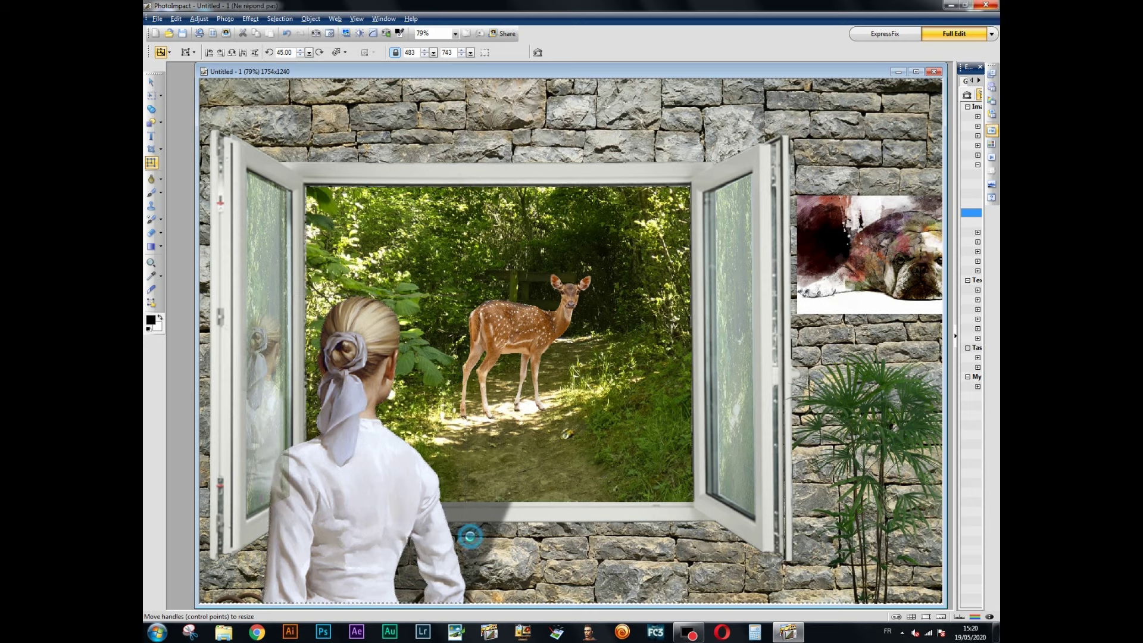
click(497, 533)
drag(497, 532, 454, 536)
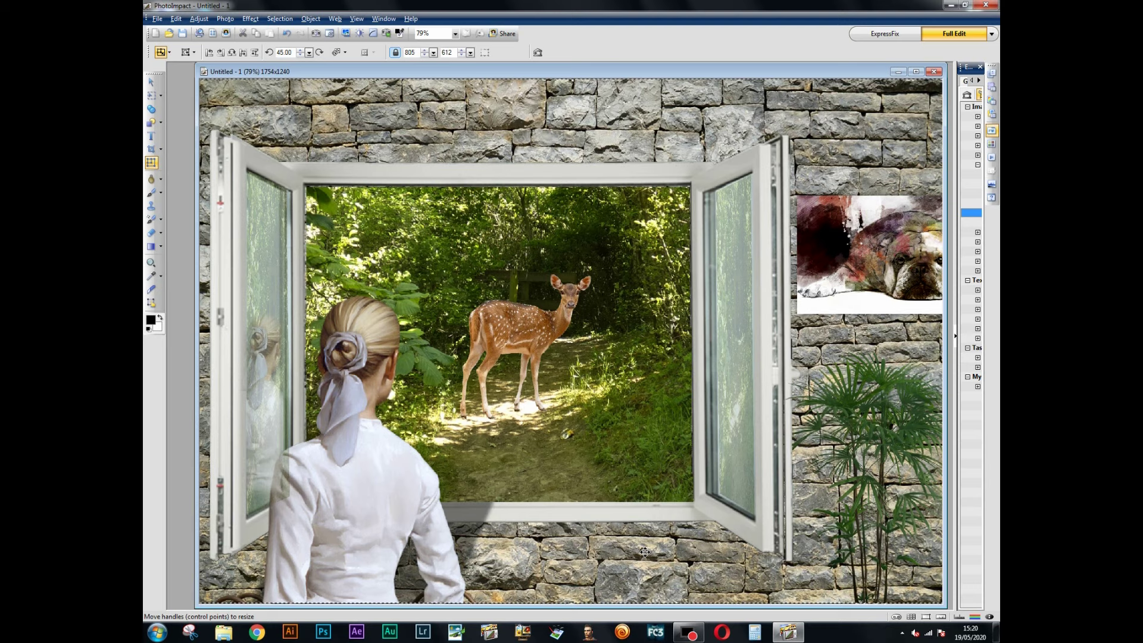
click(644, 552)
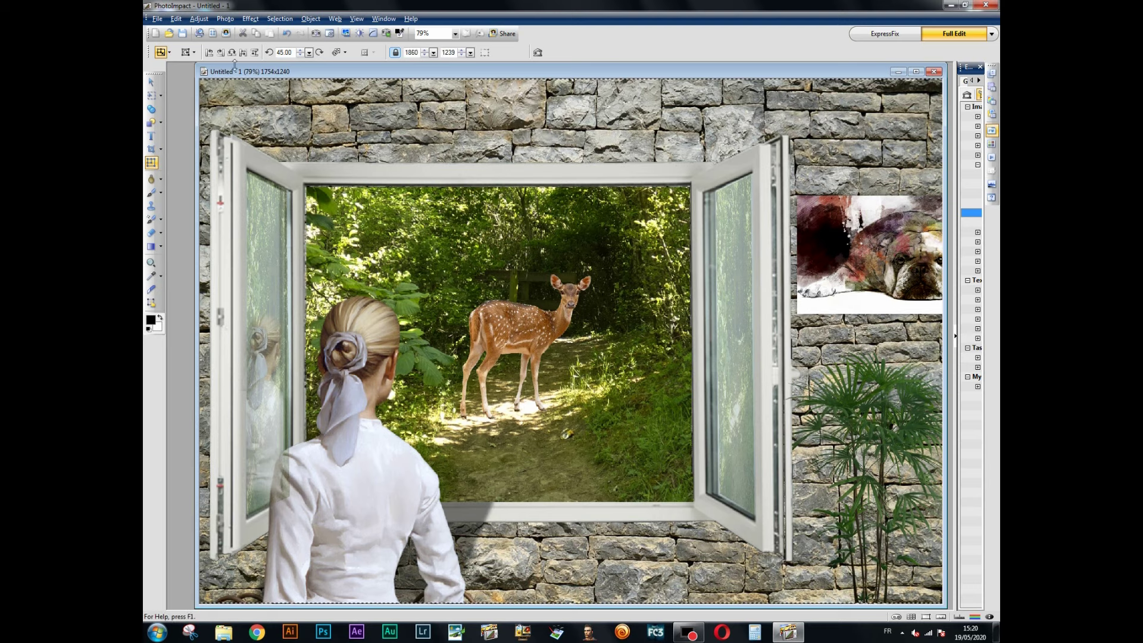
Step: Set up saving the montage to the desktop (Bureau) as a JPG file, replacing the default file name with one beginning "Cr"
click(159, 20)
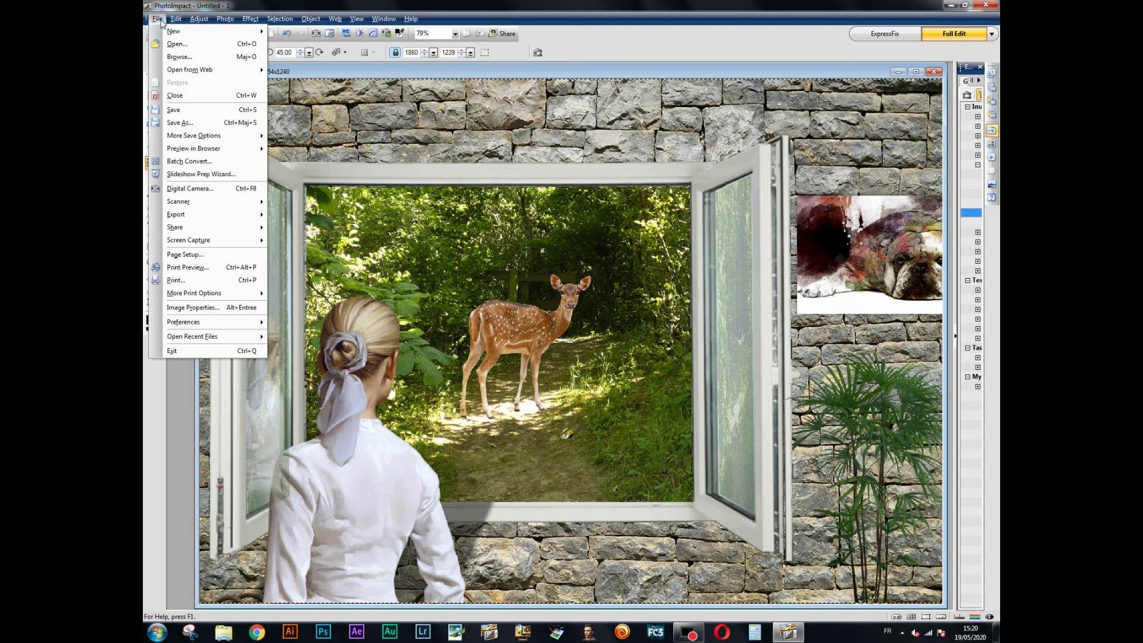
click(177, 121)
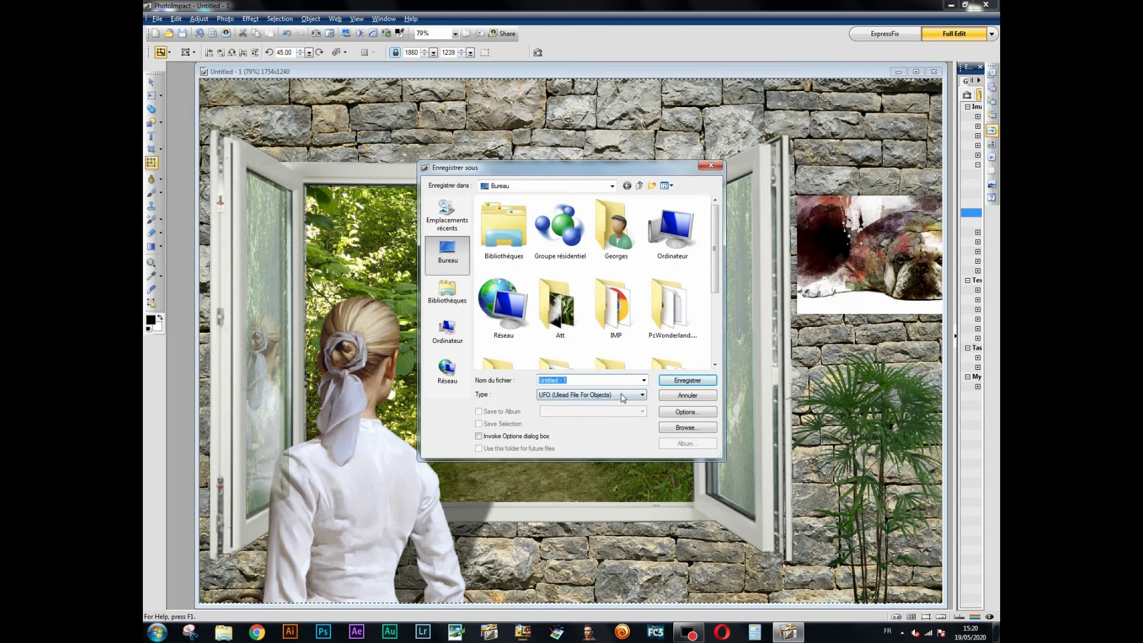
click(641, 395)
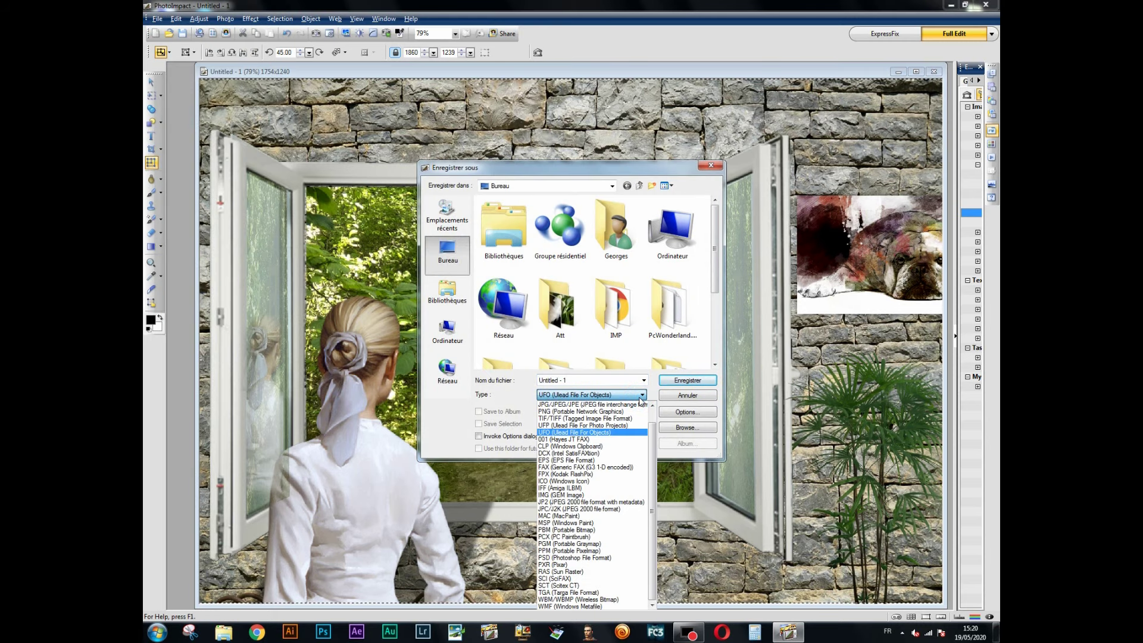
click(549, 405)
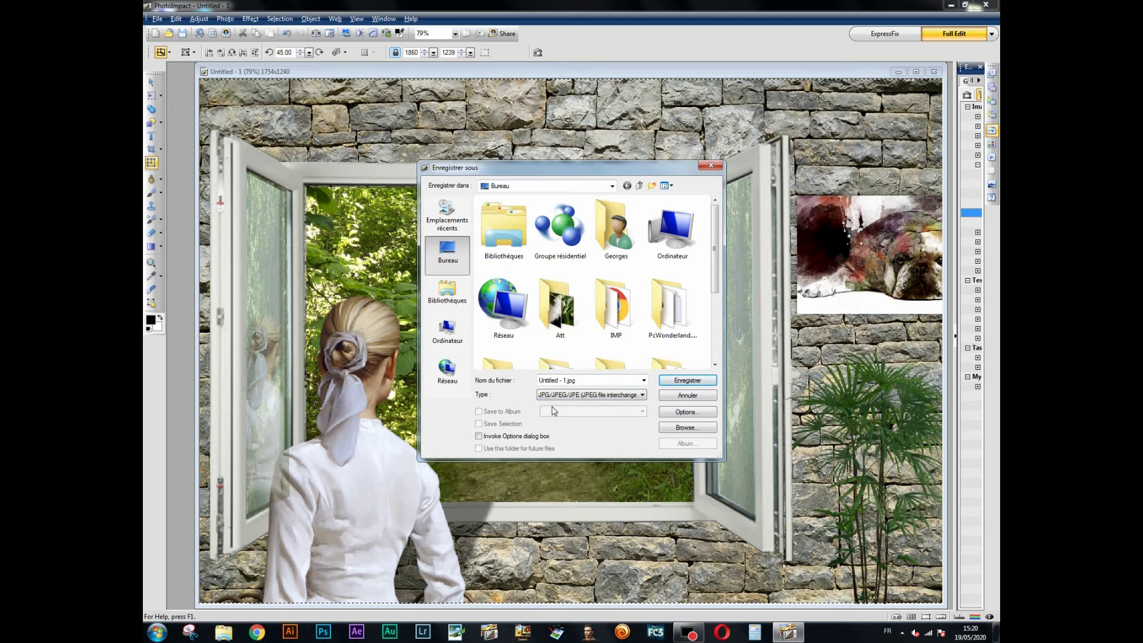
click(602, 380)
key(BackSpace)
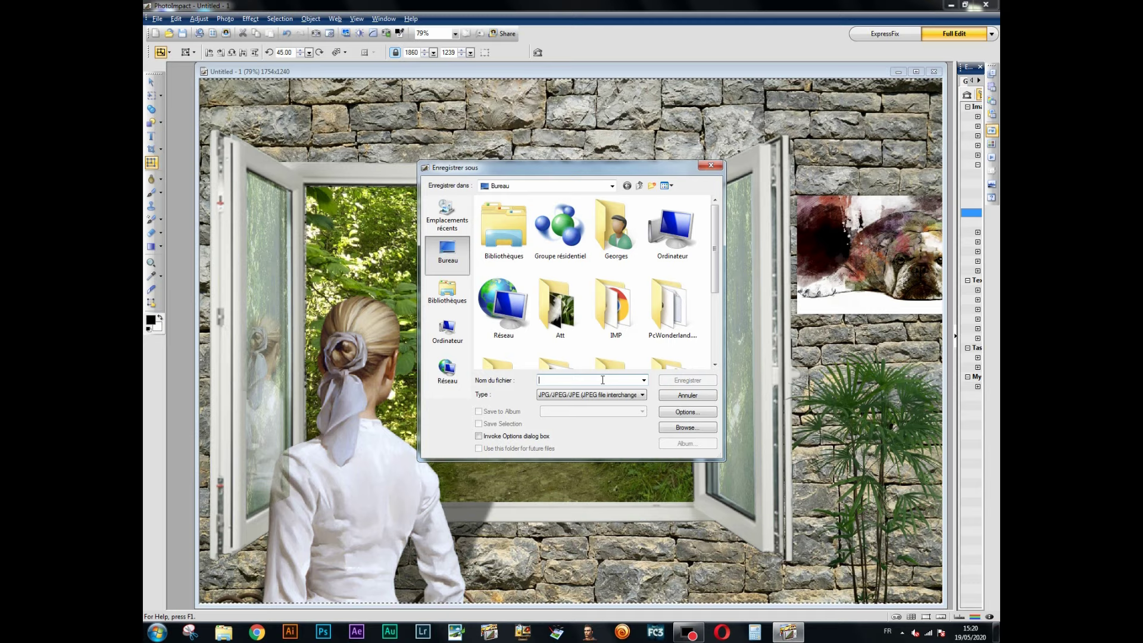
text(Cr)
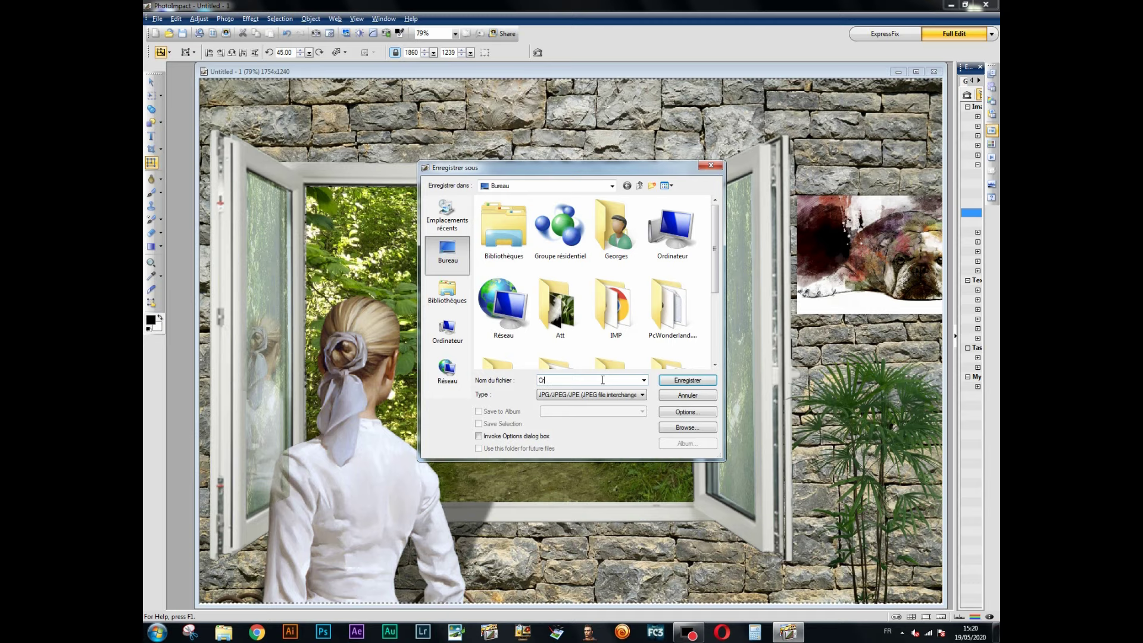